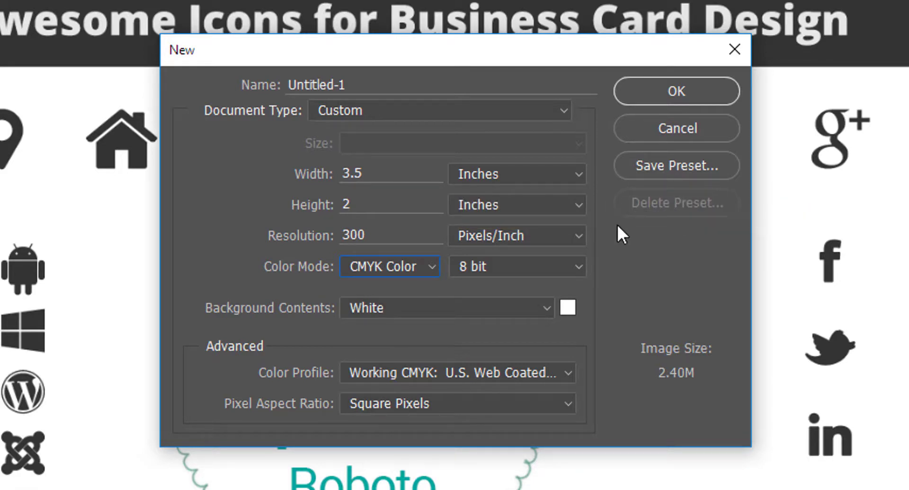
Step: Change the new document's width to 3.75 in and its height to 2.25 in
{"action": "left_click", "coordinate": [374, 174]}
{"action": "left_click_drag", "start_coordinate": [362, 173], "coordinate": [359, 172]}
{"action": "type", "text": "75"}
{"action": "left_click_drag", "start_coordinate": [367, 203], "coordinate": [328, 207]}
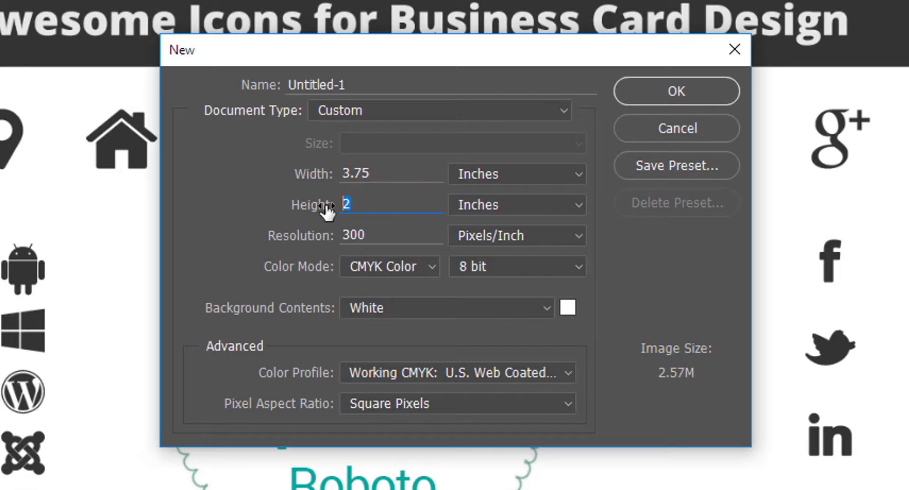
{"action": "type", "text": "2.25"}
Step: Save the document settings as a preset named 'Business Card 3.75 in X 2.25 in'
{"action": "left_click", "coordinate": [658, 166]}
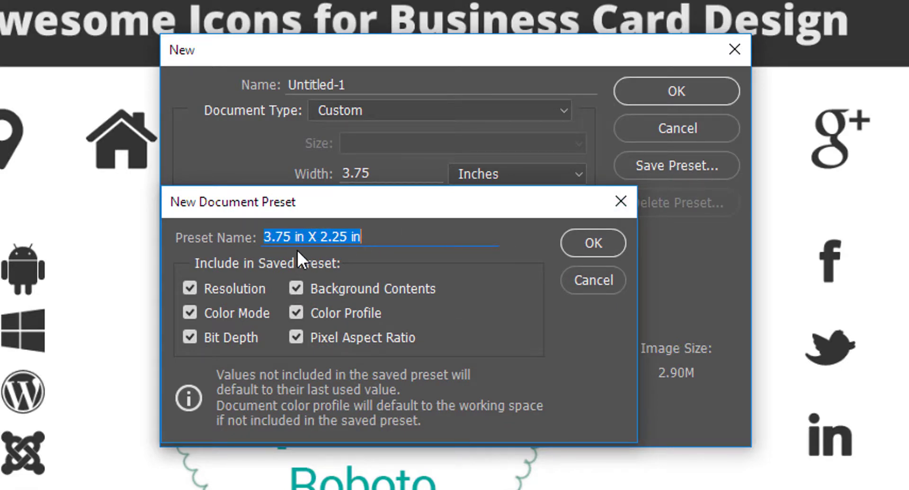
{"action": "left_click", "coordinate": [267, 237]}
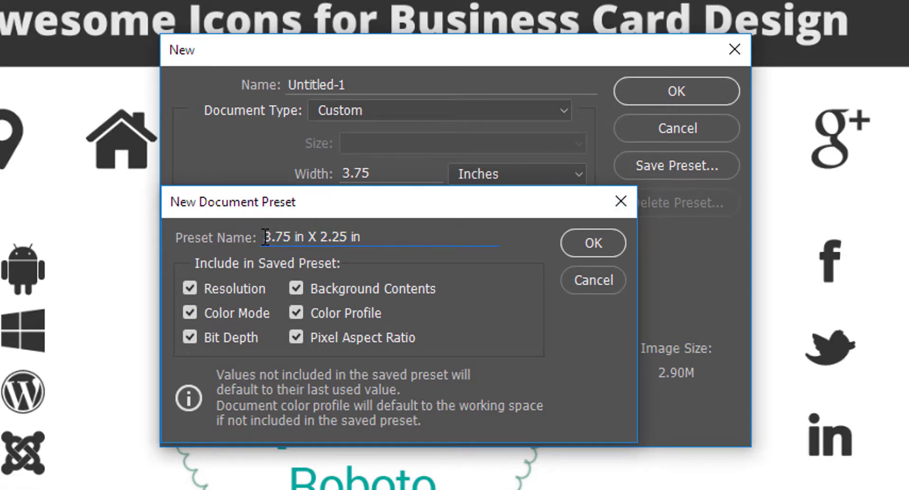
{"action": "type", "text": "Business"}
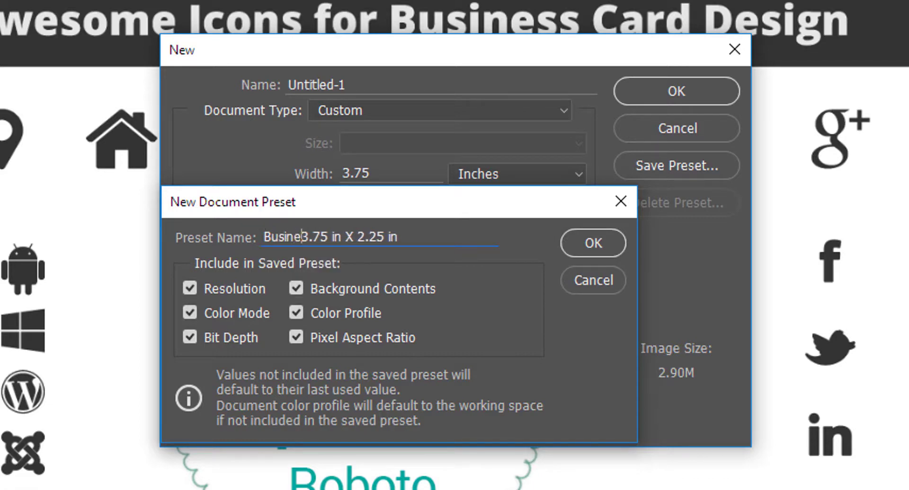
{"action": "type", "text": " Card"}
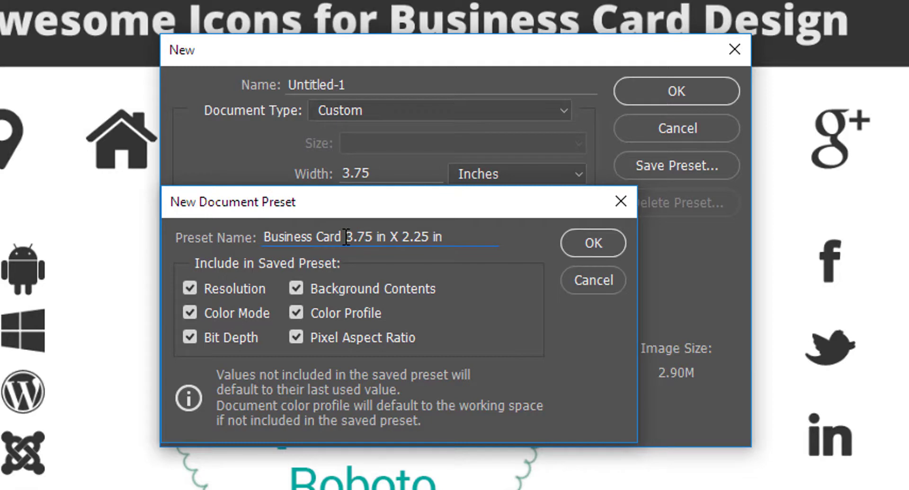
{"action": "left_click_drag", "start_coordinate": [346, 237], "coordinate": [455, 237]}
{"action": "left_click", "coordinate": [455, 237]}
{"action": "left_click", "coordinate": [592, 243]}
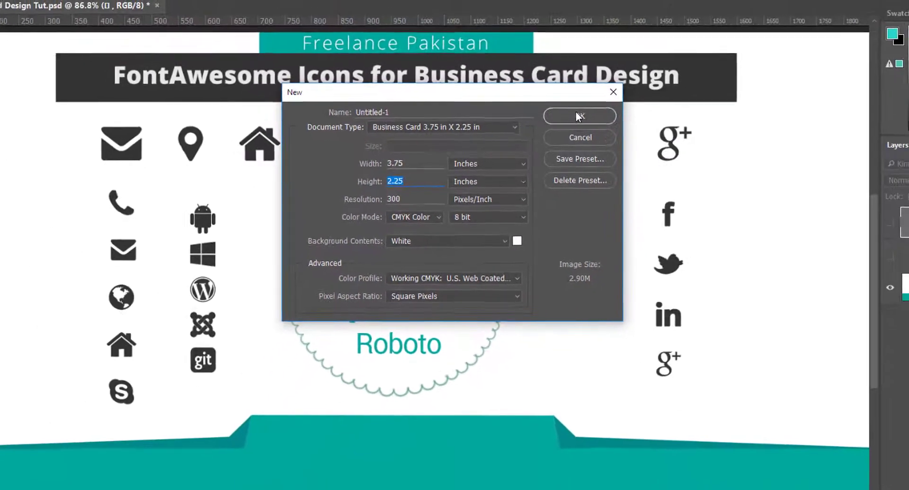
Step: Create the blank Untitled-1 CMYK document and toggle the rulers back on with Ctrl+R
{"action": "left_click", "coordinate": [559, 122]}
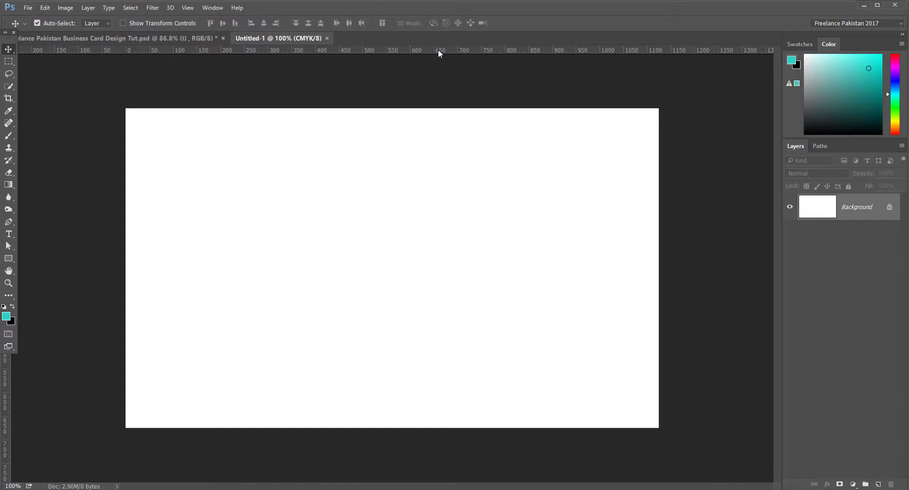
{"action": "key", "text": "ctrl+r"}
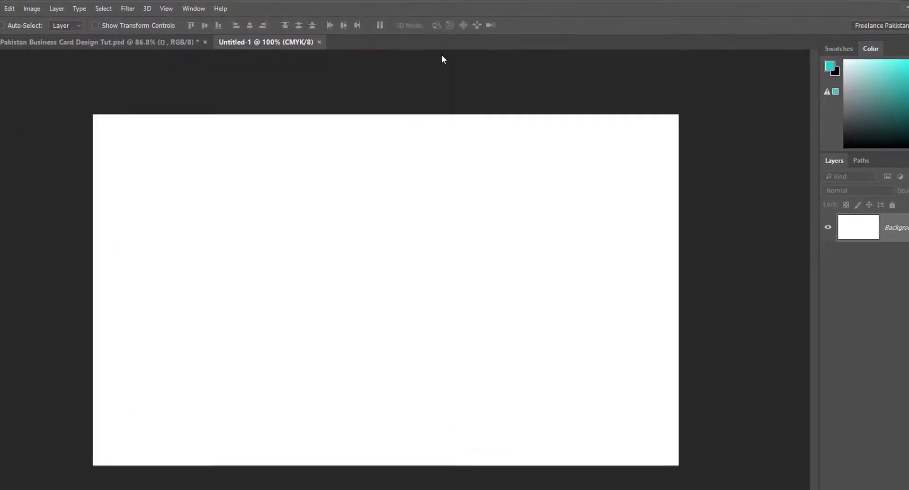
{"action": "key", "text": "ctrl+r"}
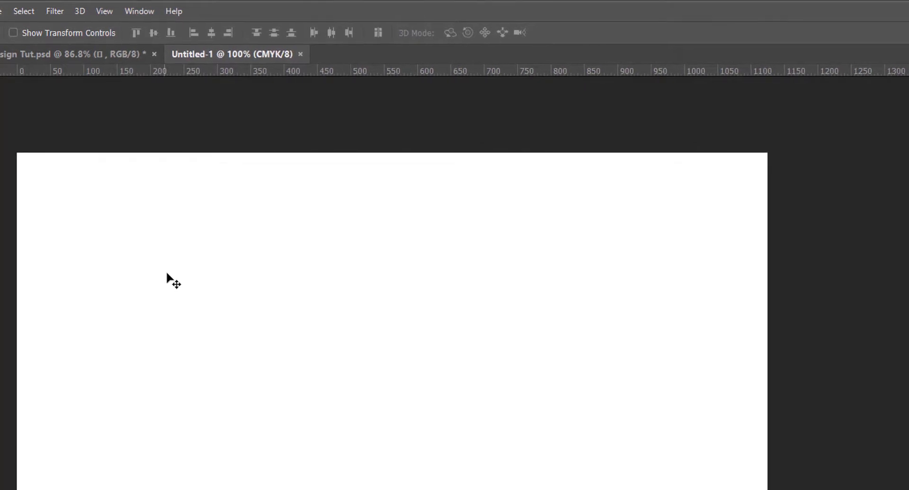
{"action": "left_click", "coordinate": [105, 10]}
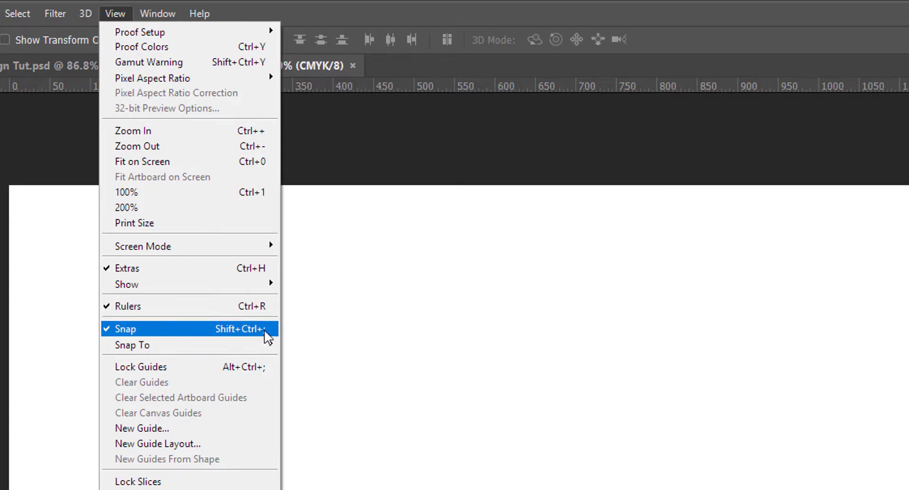
Step: Turn off snapping and place guides on the canvas's top, right, left and bottom edges
{"action": "left_click", "coordinate": [157, 329]}
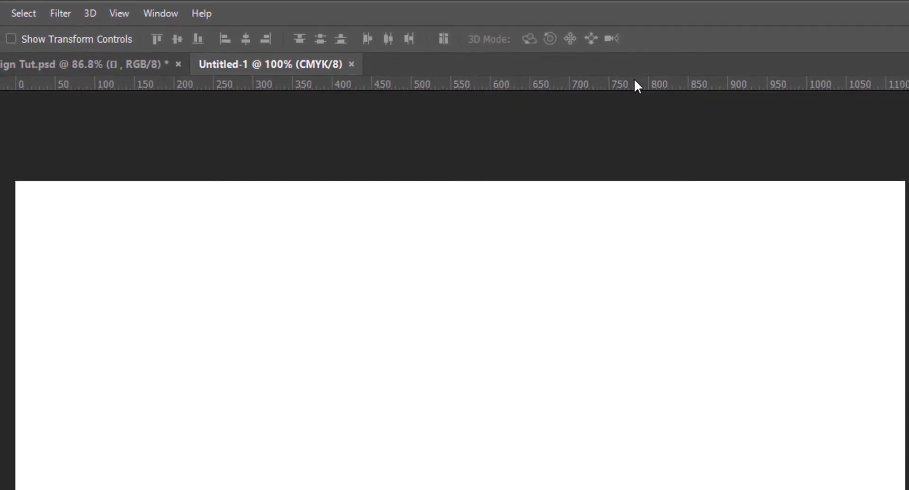
{"action": "left_click_drag", "start_coordinate": [634, 85], "coordinate": [485, 114]}
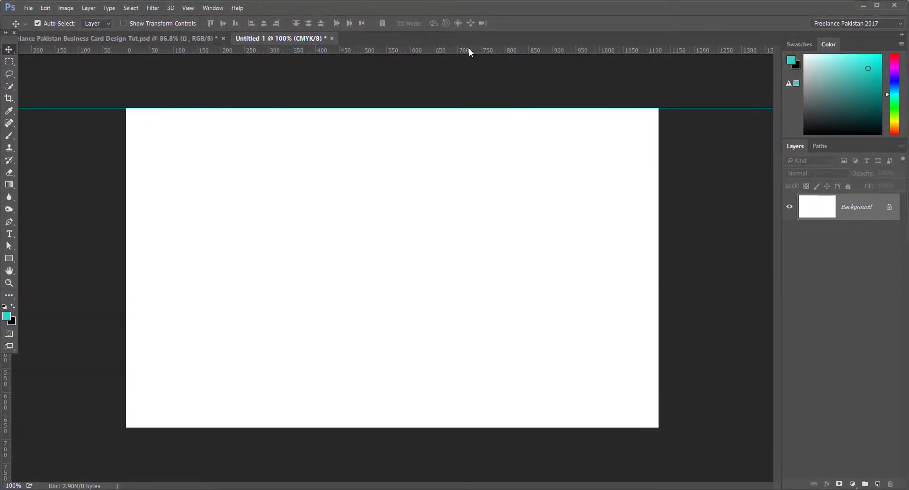
{"action": "left_click_drag", "start_coordinate": [468, 52], "coordinate": [468, 172]}
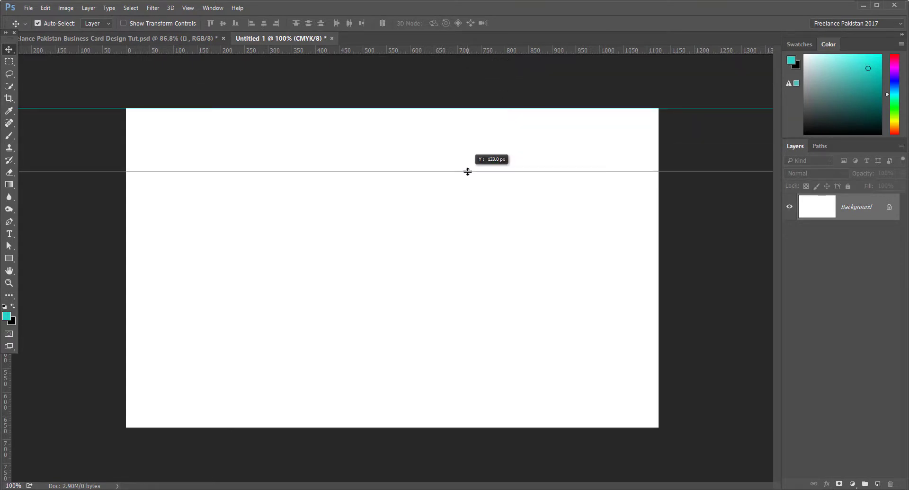
{"action": "key", "text": "alt"}
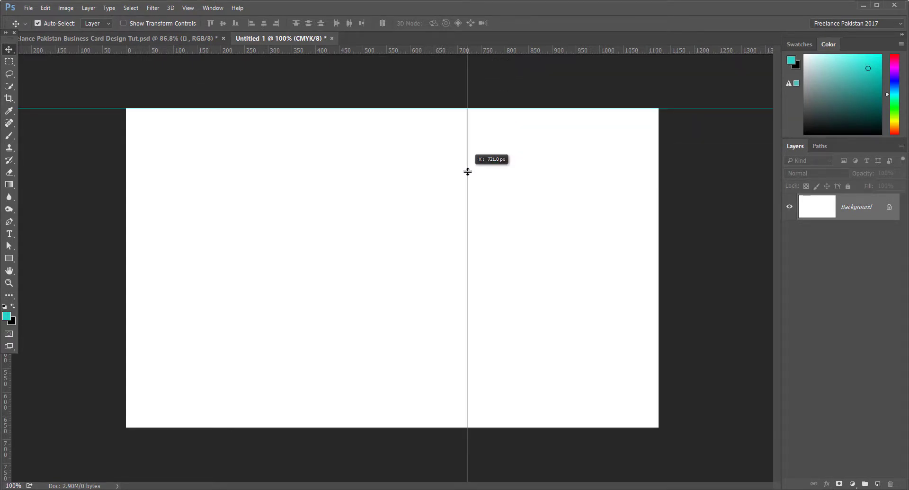
{"action": "key", "text": "alt"}
{"action": "key", "text": "alt"}
{"action": "key", "text": "alt"}
{"action": "left_click_drag", "start_coordinate": [468, 171], "coordinate": [658, 261]}
{"action": "key", "text": "alt"}
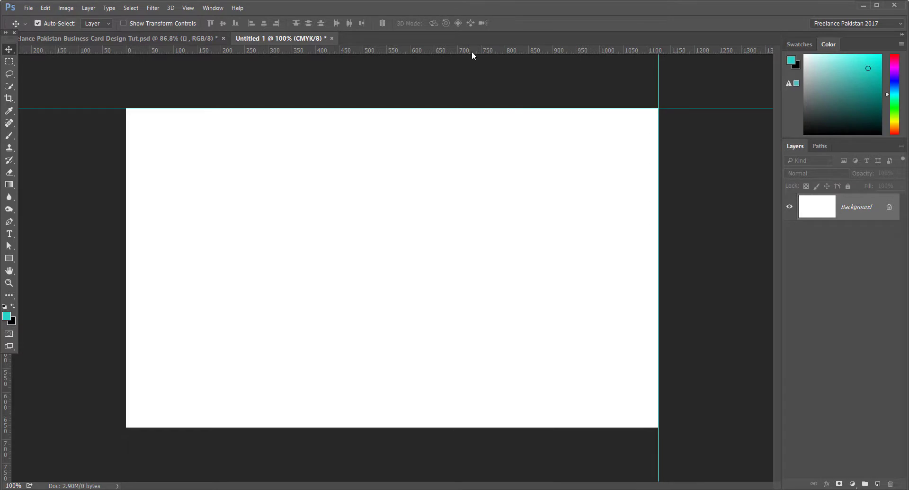
{"action": "left_click_drag", "start_coordinate": [472, 50], "coordinate": [124, 242]}
{"action": "key", "text": "alt"}
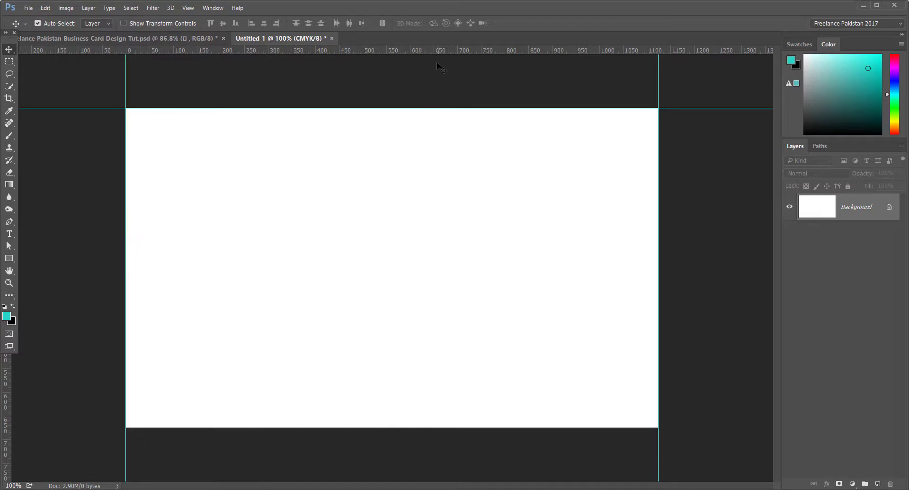
{"action": "left_click_drag", "start_coordinate": [437, 53], "coordinate": [414, 428]}
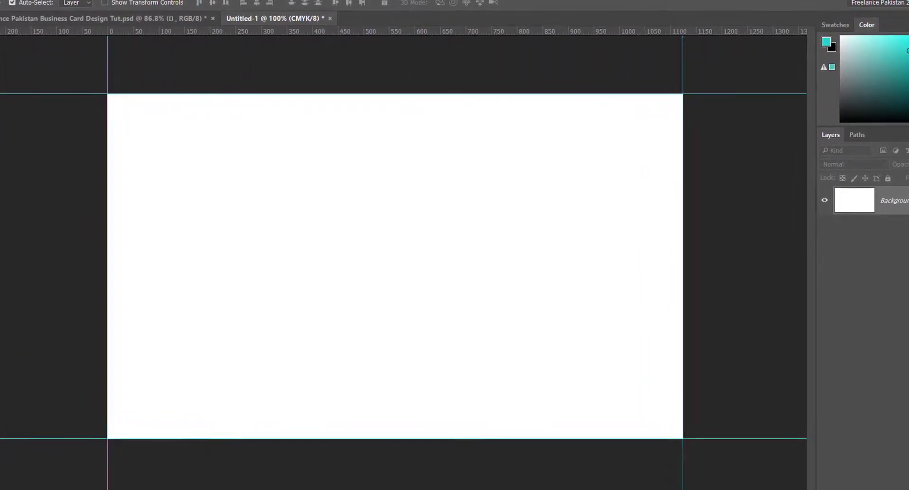
Step: Draw a 3.5 in × 2 in rectangle on the canvas
{"action": "left_click", "coordinate": [282, 191]}
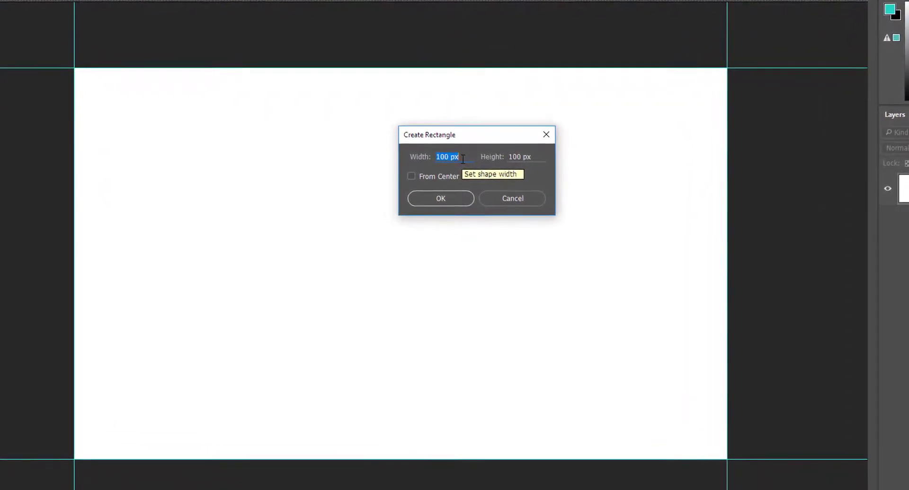
{"action": "type", "text": "3.5"}
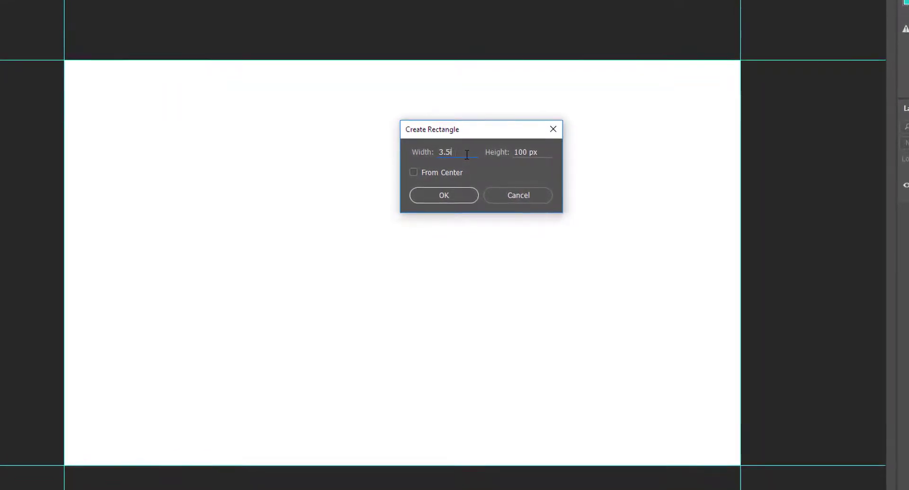
{"action": "type", "text": " in"}
{"action": "key", "text": "Tab"}
{"action": "type", "text": "2in"}
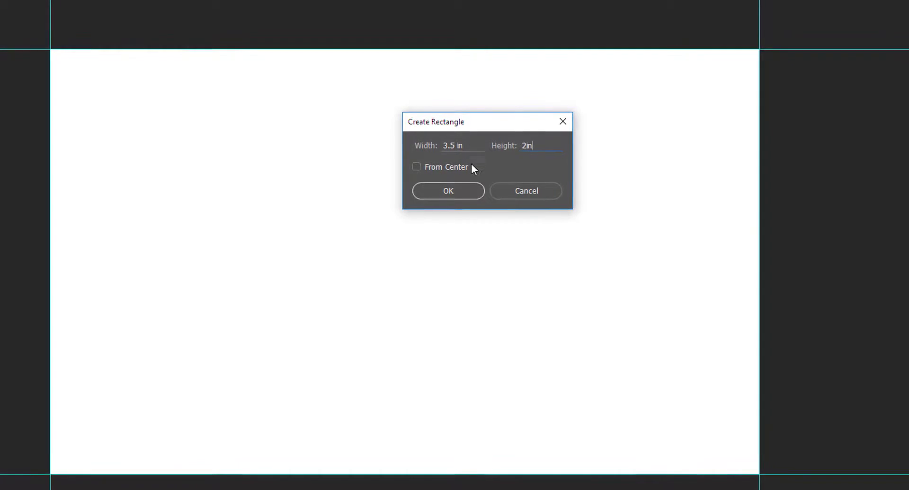
{"action": "left_click", "coordinate": [450, 192]}
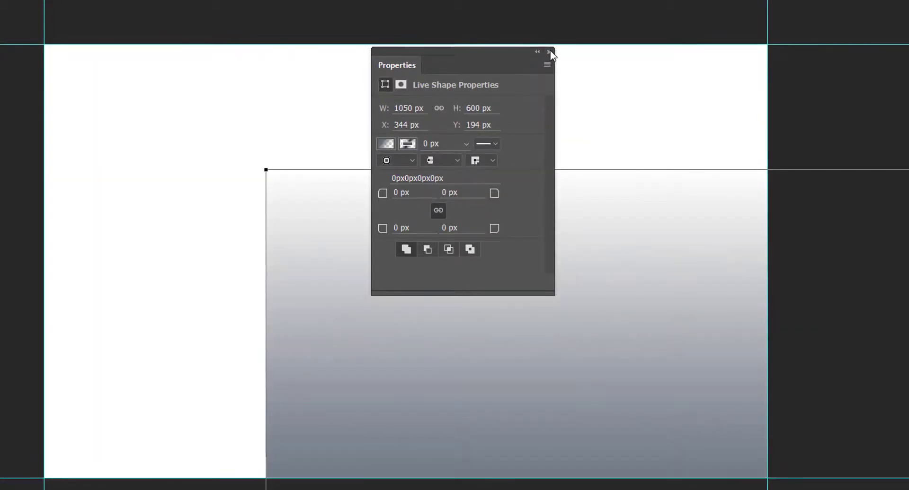
{"action": "left_click", "coordinate": [551, 50]}
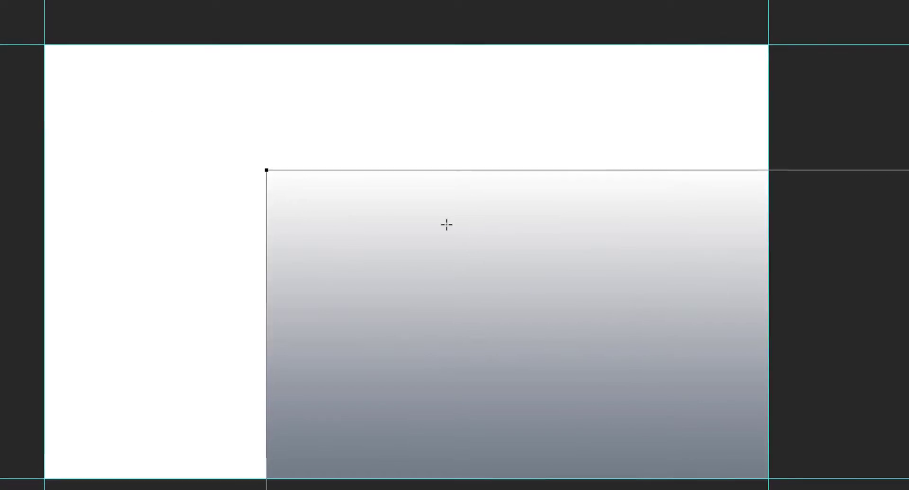
Step: Give the rectangle a solid teal fill and drag it to the canvas centre
{"action": "left_click", "coordinate": [1, 1]}
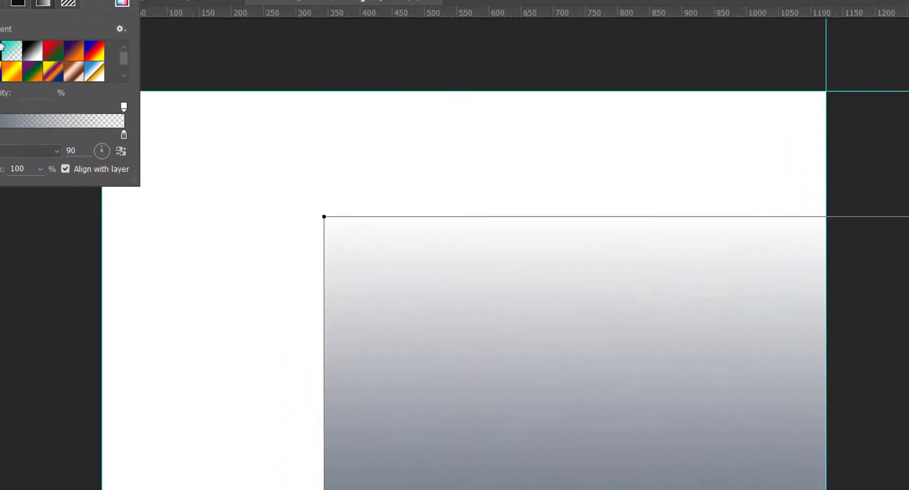
{"action": "left_click", "coordinate": [76, 49]}
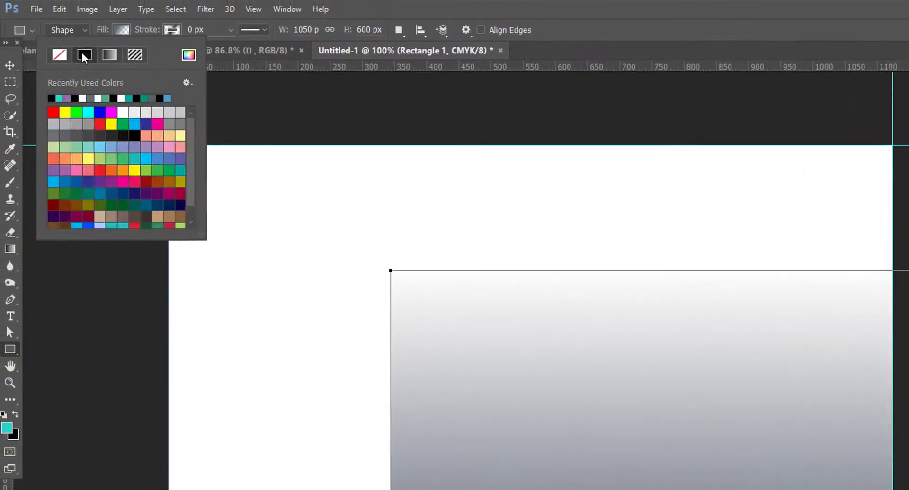
{"action": "left_click", "coordinate": [135, 159]}
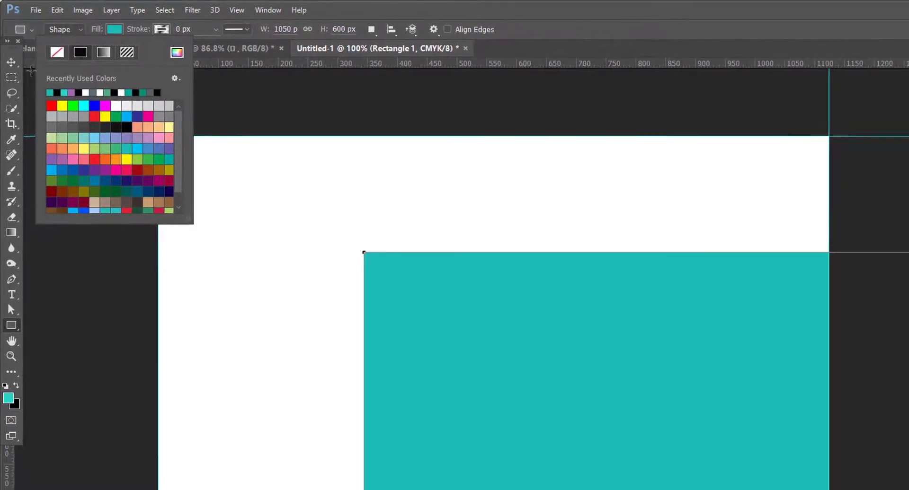
{"action": "left_click", "coordinate": [11, 62]}
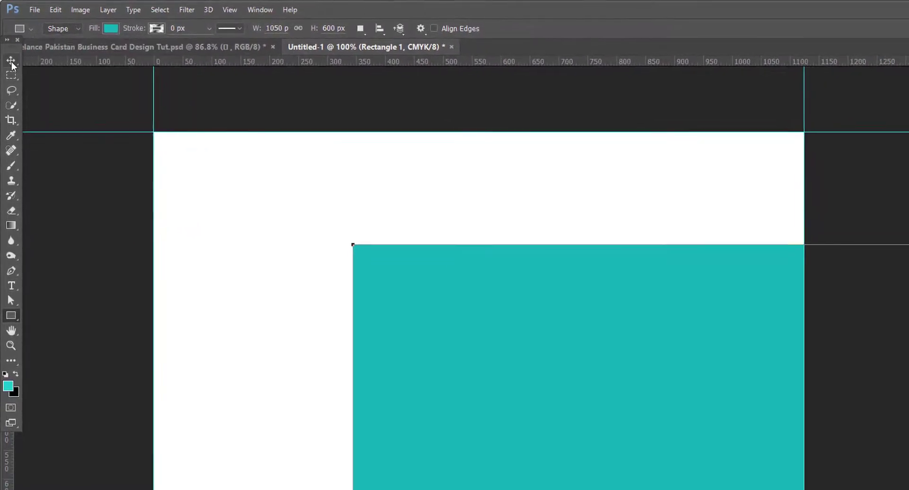
{"action": "left_click", "coordinate": [10, 63]}
{"action": "left_click_drag", "start_coordinate": [597, 395], "coordinate": [357, 274]}
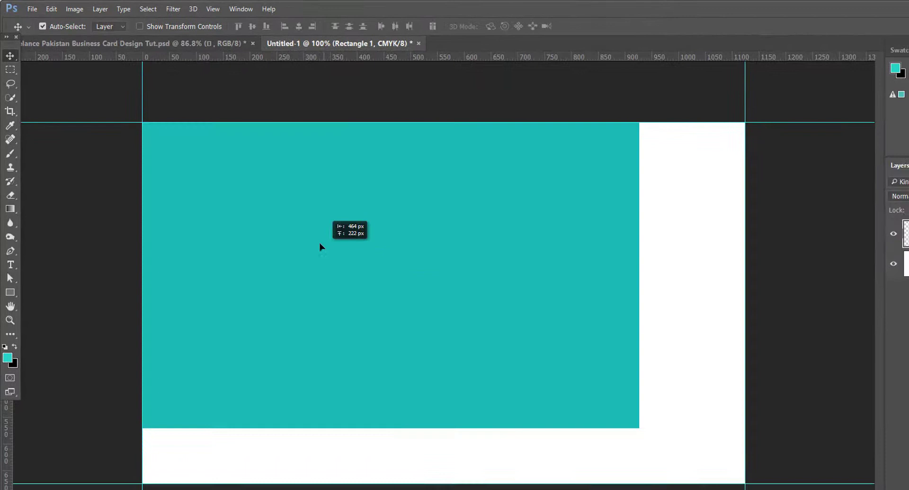
{"action": "left_click_drag", "start_coordinate": [320, 247], "coordinate": [402, 252]}
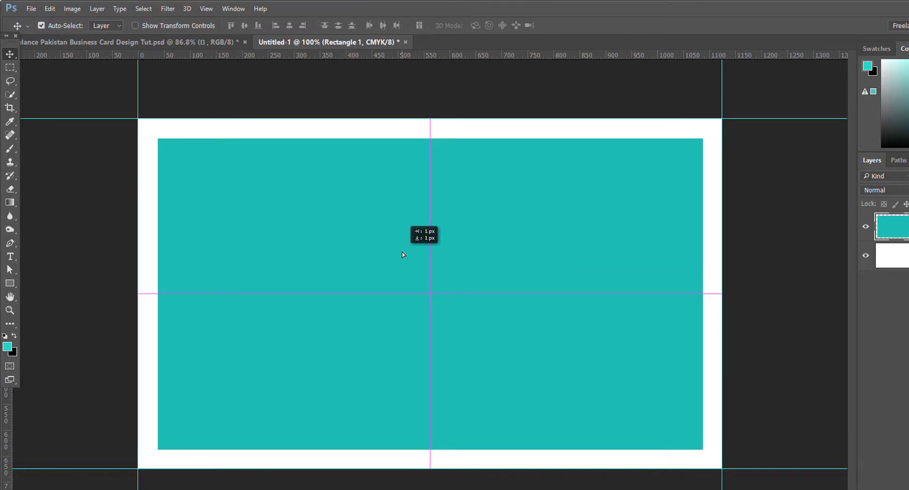
Step: Select all, align the teal rectangle to horizontal and vertical centres, then deselect
{"action": "left_click_drag", "start_coordinate": [403, 254], "coordinate": [464, 303]}
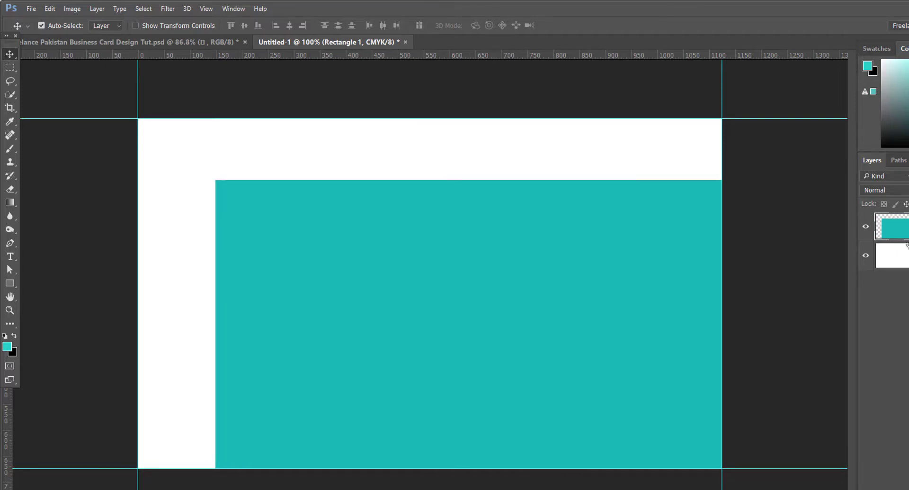
{"action": "key", "text": "ctrl+a"}
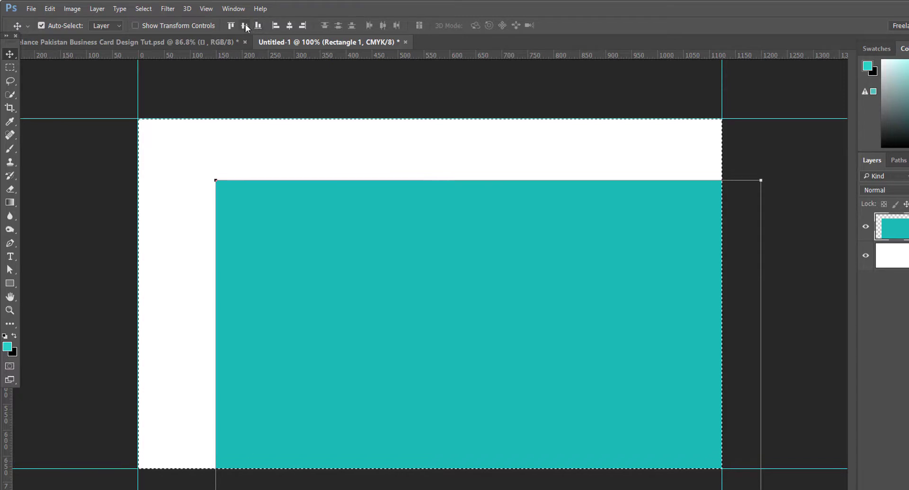
{"action": "left_click", "coordinate": [289, 26]}
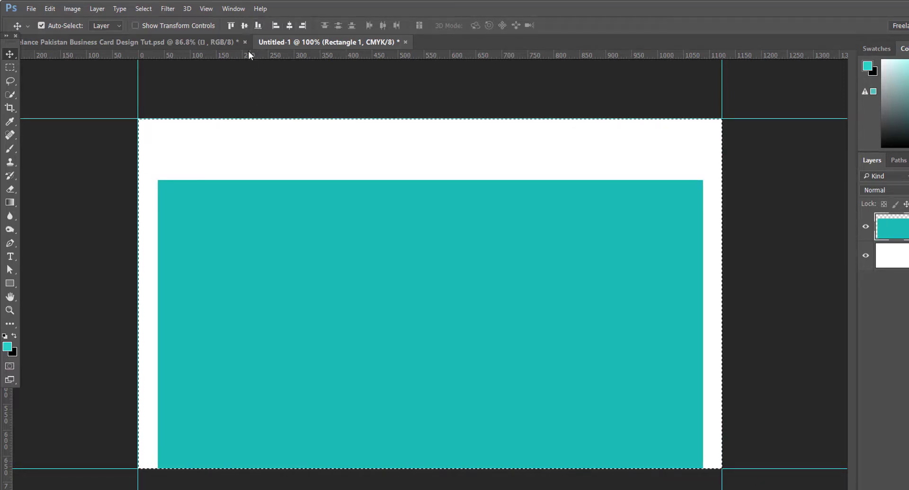
{"action": "left_click", "coordinate": [244, 26]}
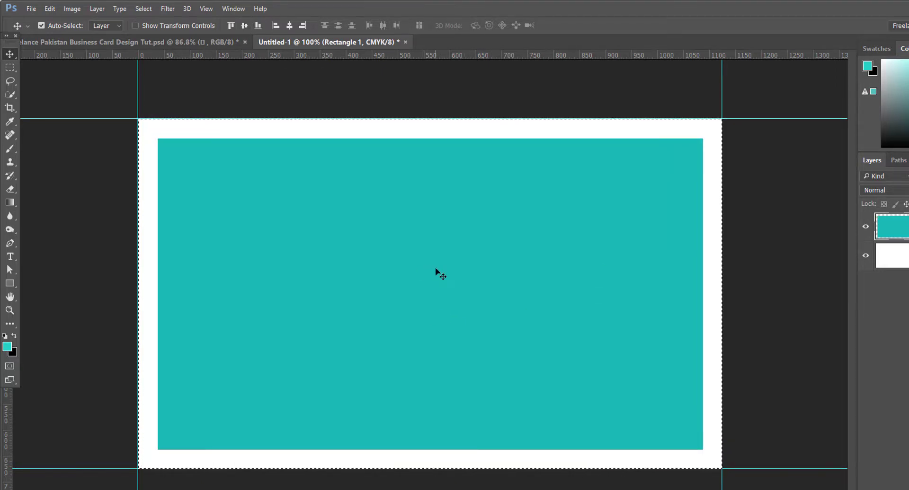
{"action": "key", "text": "ctrl+d"}
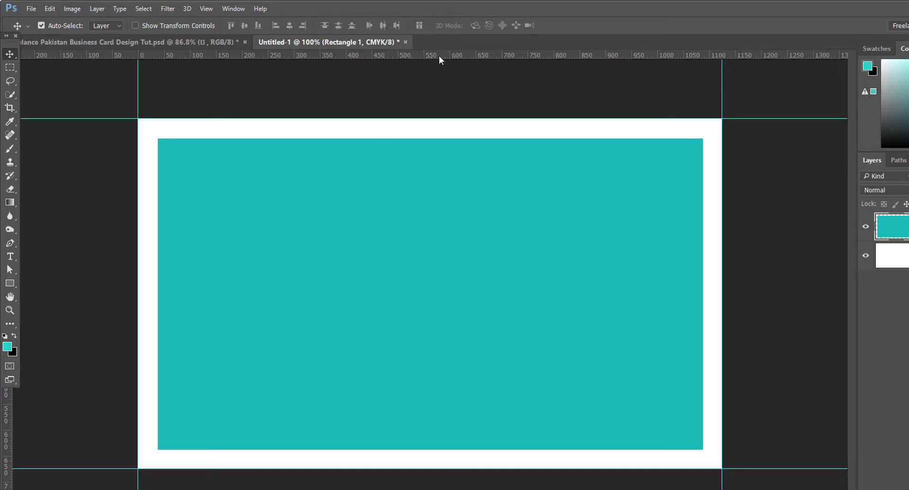
Step: Place guides on the teal rectangle's top, right, left and bottom edges, then toggle its visibility to check them
{"action": "left_click_drag", "start_coordinate": [439, 54], "coordinate": [437, 142]}
{"action": "left_click_drag", "start_coordinate": [465, 55], "coordinate": [703, 226]}
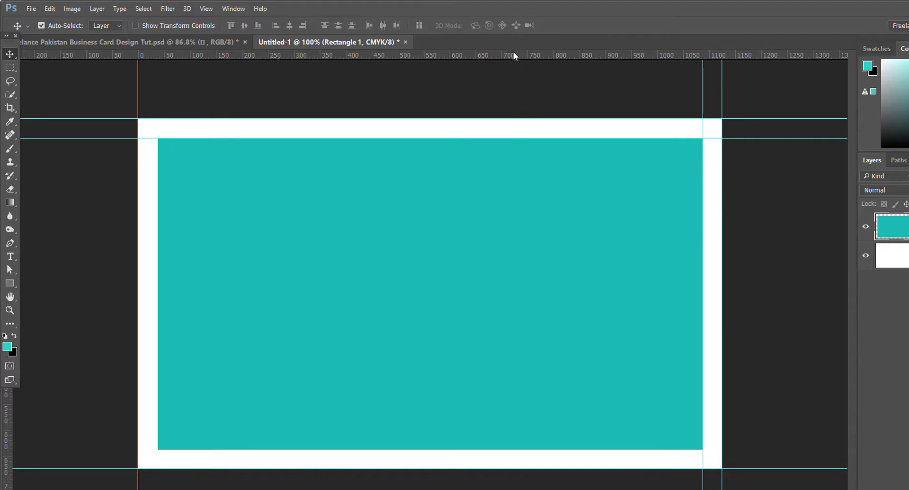
{"action": "left_click_drag", "start_coordinate": [513, 56], "coordinate": [159, 320]}
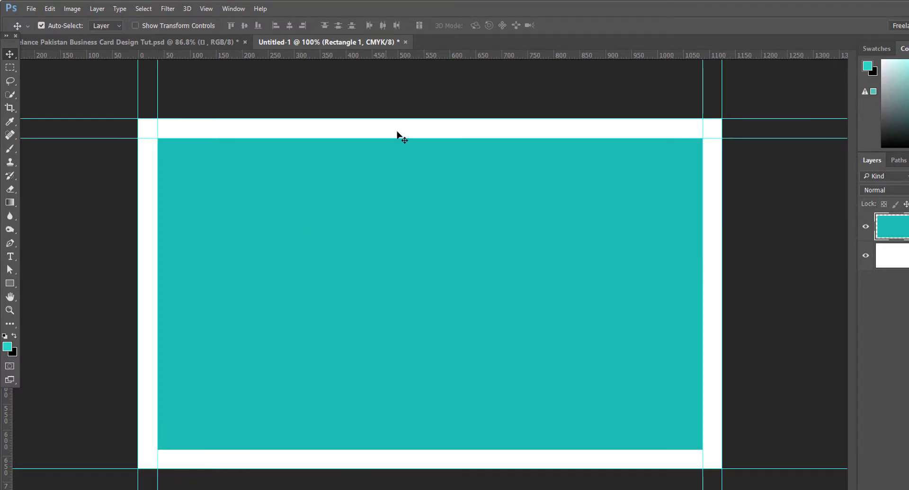
{"action": "left_click_drag", "start_coordinate": [467, 55], "coordinate": [463, 450]}
{"action": "left_click", "coordinate": [866, 227]}
{"action": "left_click", "coordinate": [866, 227]}
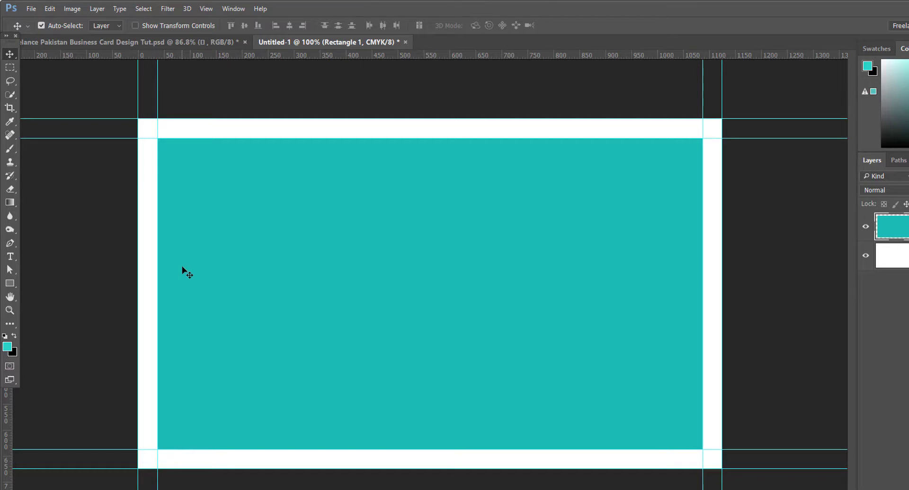
Step: Draw a 0.125 in × 0.125 in square with the Rectangle tool
{"action": "left_click", "coordinate": [10, 284]}
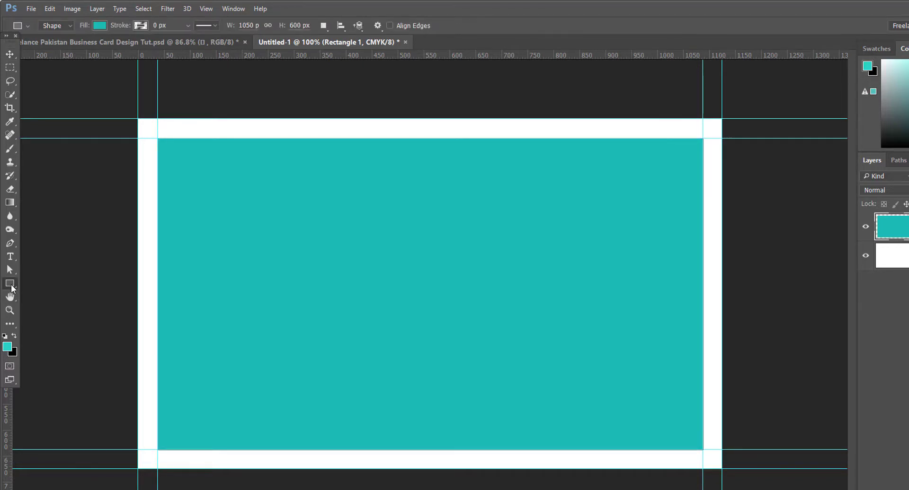
{"action": "left_click", "coordinate": [382, 203]}
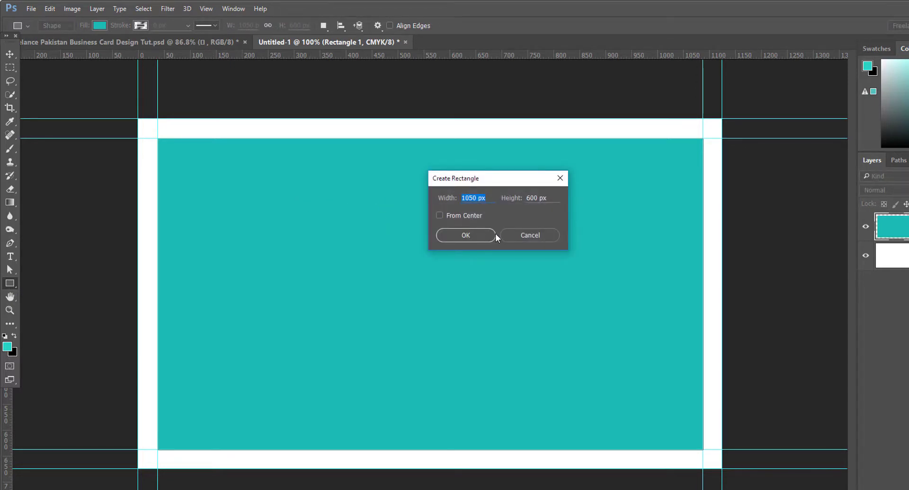
{"action": "type", "text": ".125in"}
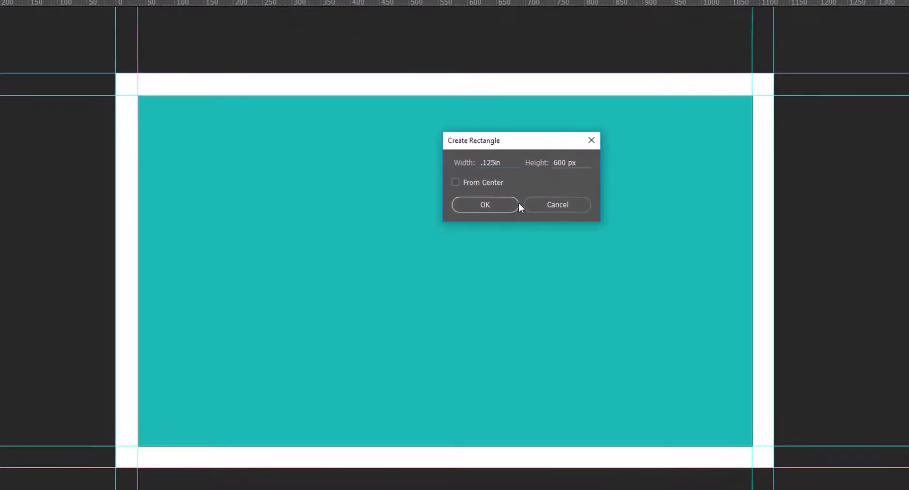
{"action": "key", "text": "Tab"}
{"action": "type", "text": ".125in"}
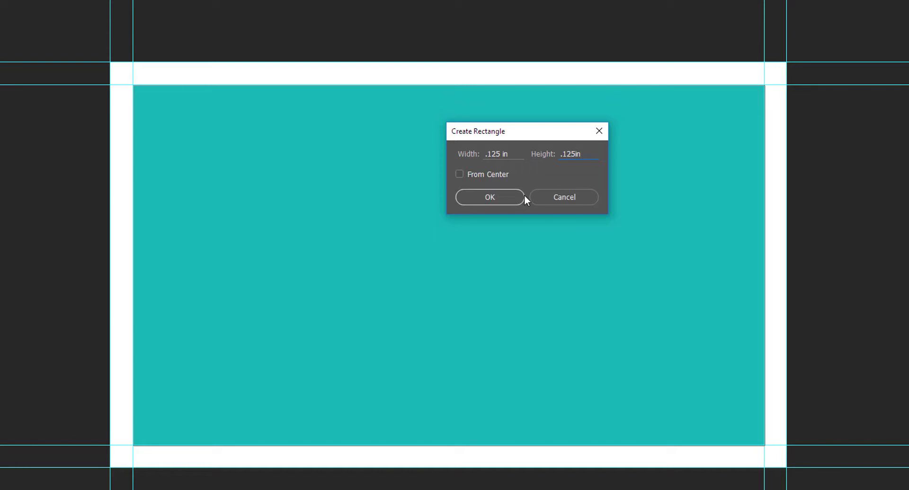
{"action": "left_click", "coordinate": [494, 198]}
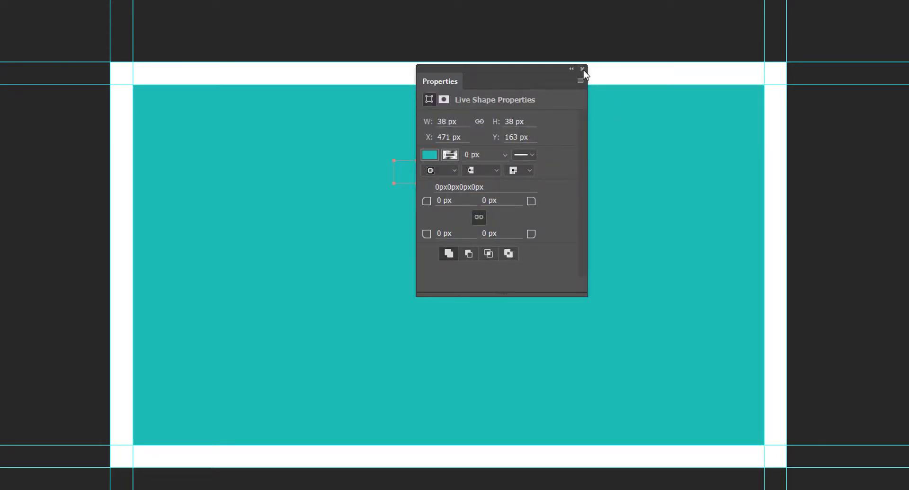
{"action": "left_click_drag", "start_coordinate": [517, 76], "coordinate": [654, 107]}
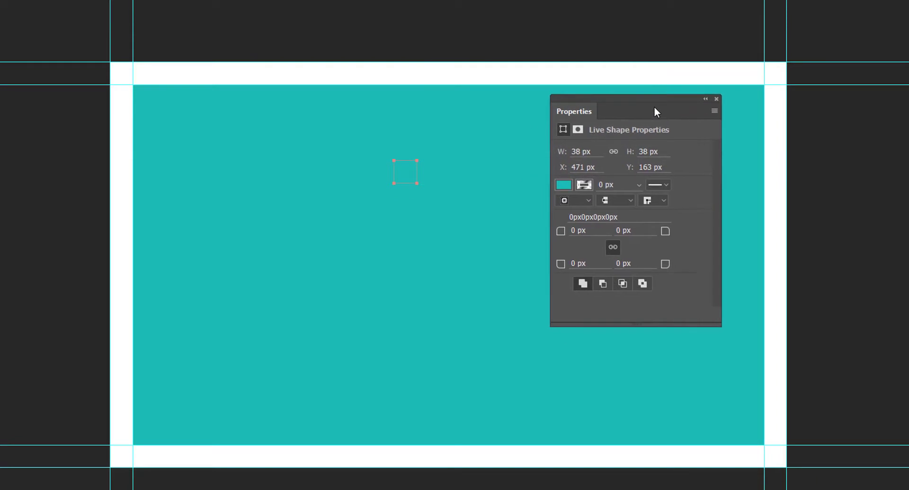
Step: Fill the square blue, move it to the top-left corner, and copy it to the bottom-right corner
{"action": "left_click", "coordinate": [563, 185]}
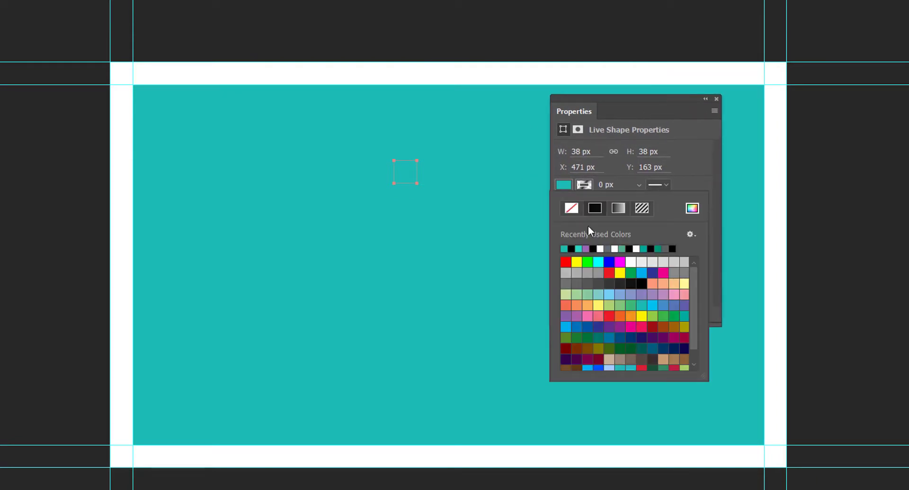
{"action": "left_click", "coordinate": [607, 261]}
{"action": "left_click", "coordinate": [716, 98]}
{"action": "left_click", "coordinate": [715, 98]}
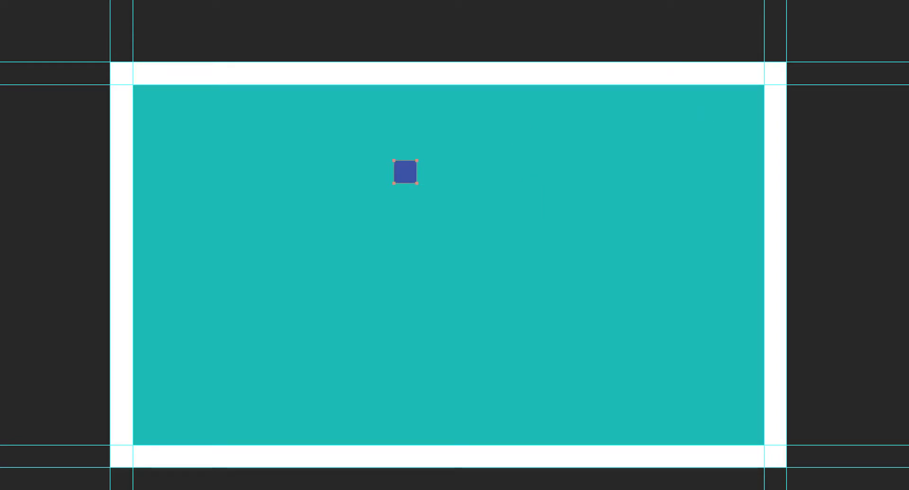
{"action": "left_click_drag", "start_coordinate": [405, 172], "coordinate": [143, 107]}
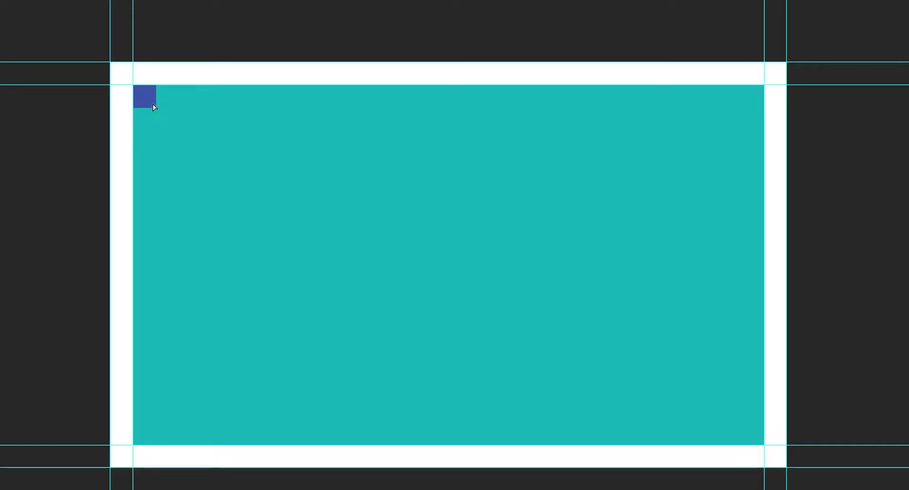
{"action": "left_click_drag", "start_coordinate": [154, 107], "coordinate": [754, 439]}
Step: Add guides along the inner edges of both blue squares, with the left vertical guide at X 75 px
{"action": "left_click_drag", "start_coordinate": [578, 5], "coordinate": [561, 109]}
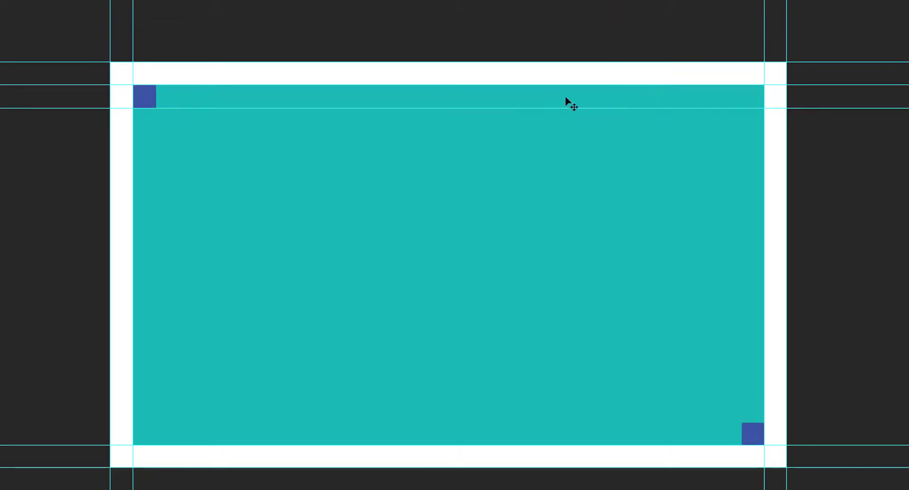
{"action": "left_click_drag", "start_coordinate": [589, 4], "coordinate": [155, 222]}
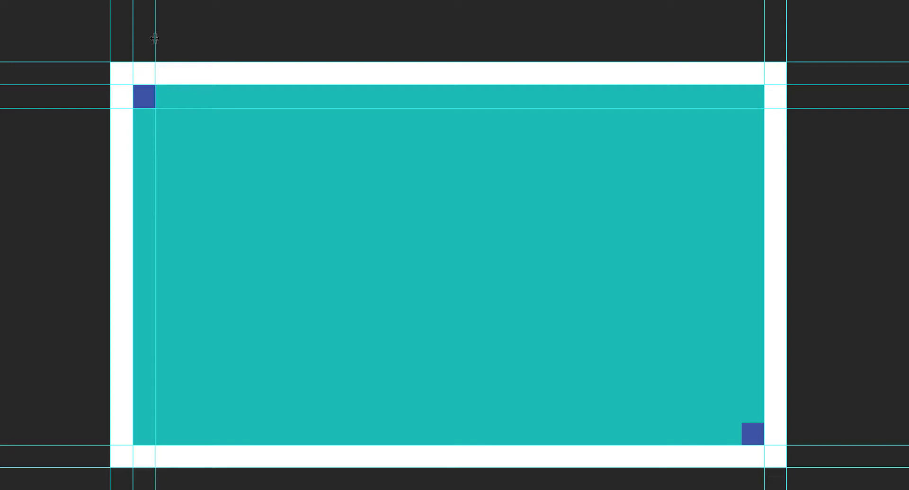
{"action": "left_click_drag", "start_coordinate": [157, 39], "coordinate": [159, 69]}
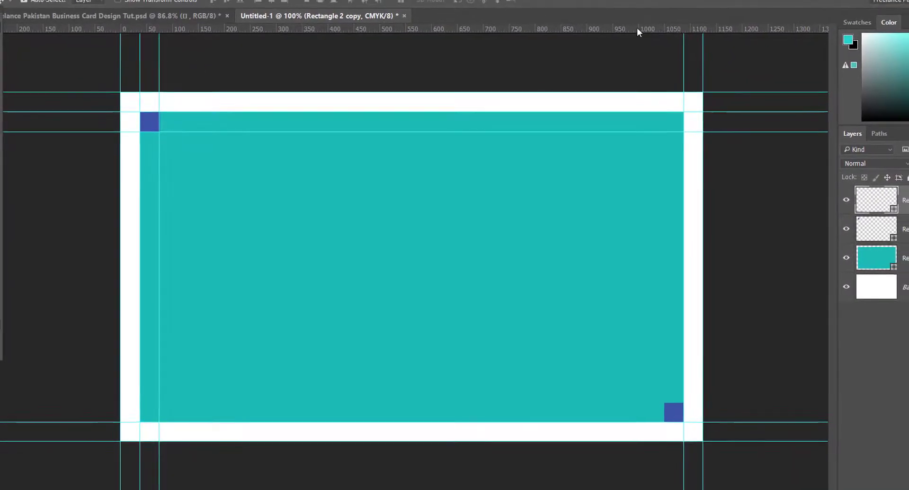
{"action": "left_click_drag", "start_coordinate": [660, 17], "coordinate": [668, 400]}
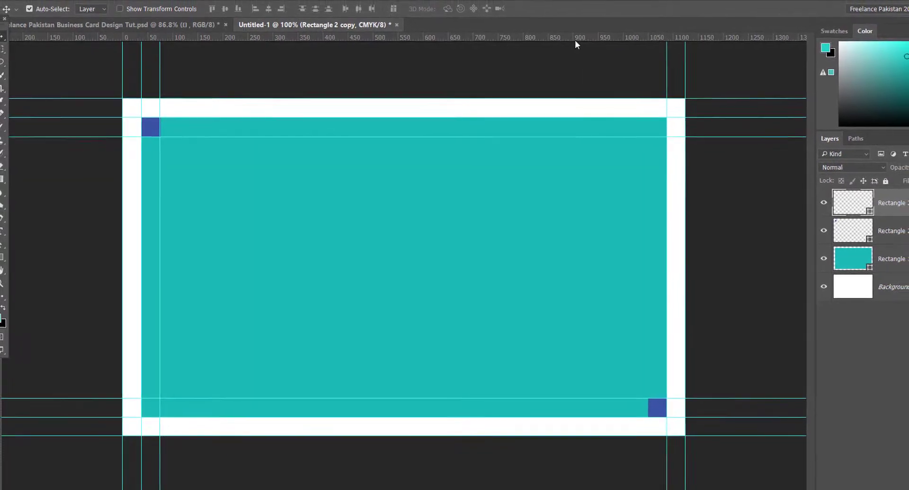
{"action": "left_click_drag", "start_coordinate": [569, 42], "coordinate": [623, 410]}
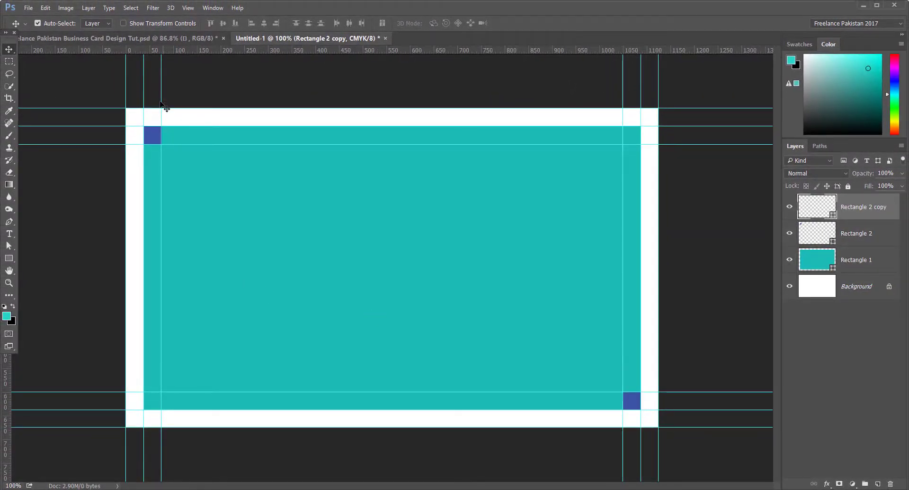
Step: Zoom in to align the vertical guide flush with the square, return to 100%, and delete the bottom-right copy
{"action": "left_click_drag", "start_coordinate": [172, 152], "coordinate": [209, 177]}
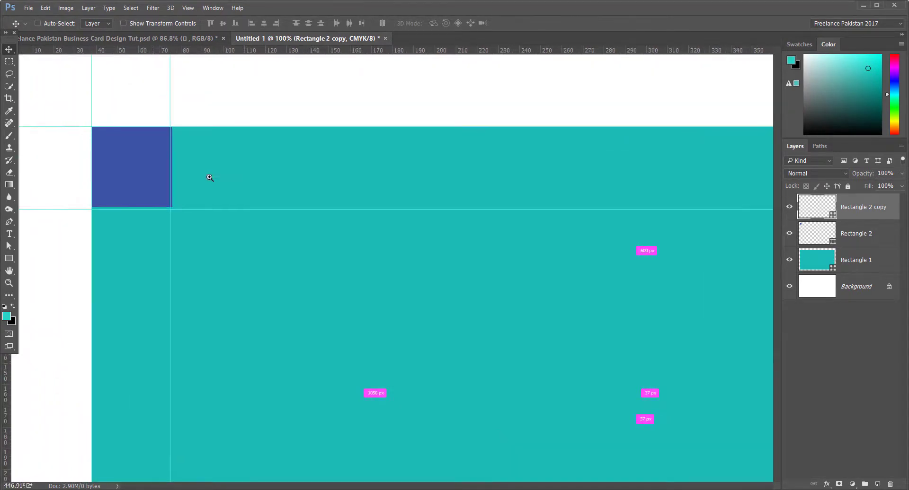
{"action": "left_click_drag", "start_coordinate": [232, 112], "coordinate": [276, 240]}
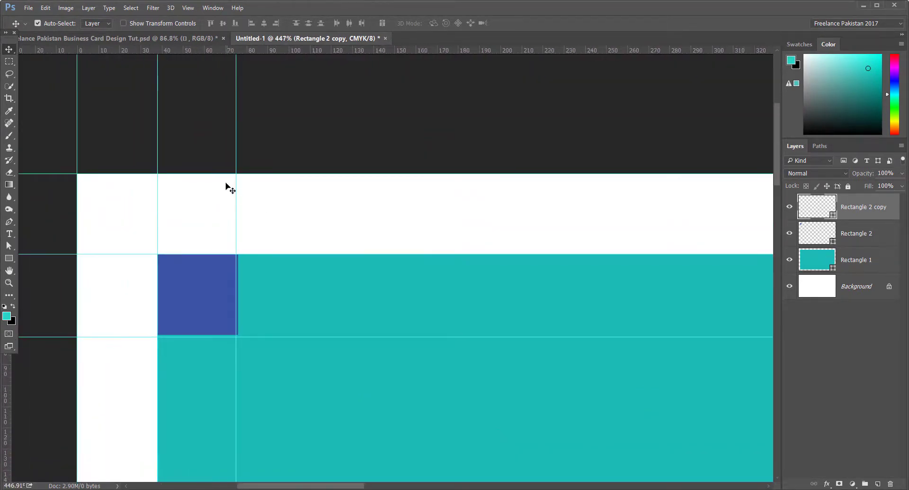
{"action": "left_click_drag", "start_coordinate": [236, 163], "coordinate": [238, 163]}
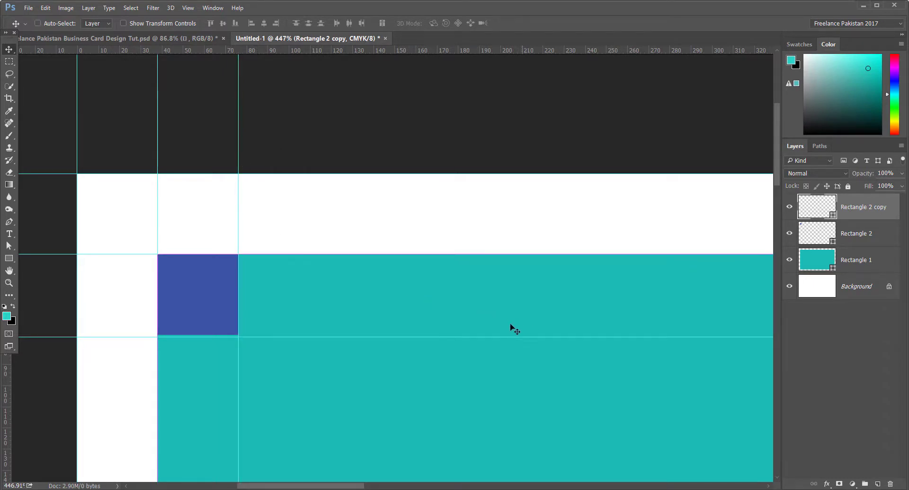
{"action": "left_click_drag", "start_coordinate": [501, 305], "coordinate": [443, 309]}
{"action": "key", "text": "ctrl+1"}
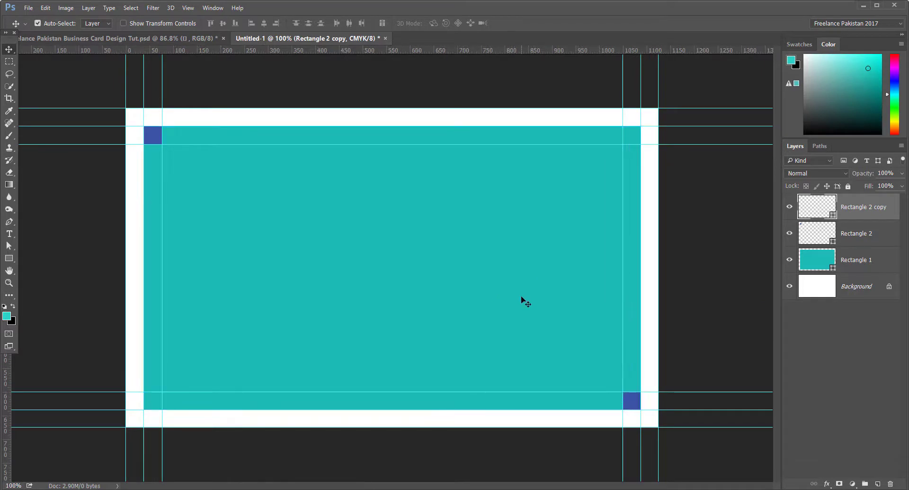
{"action": "scroll", "coordinate": [417, 244], "scroll_direction": "up", "scroll_amount": 1}
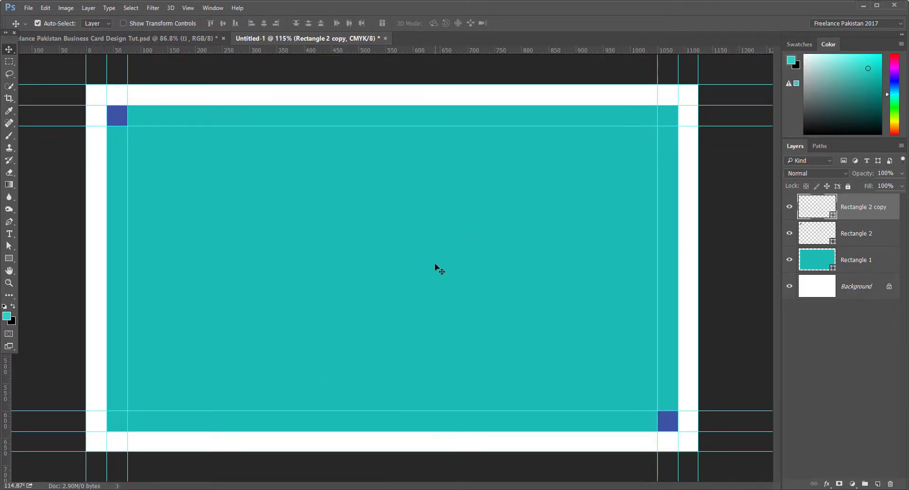
{"action": "key", "text": "Delete"}
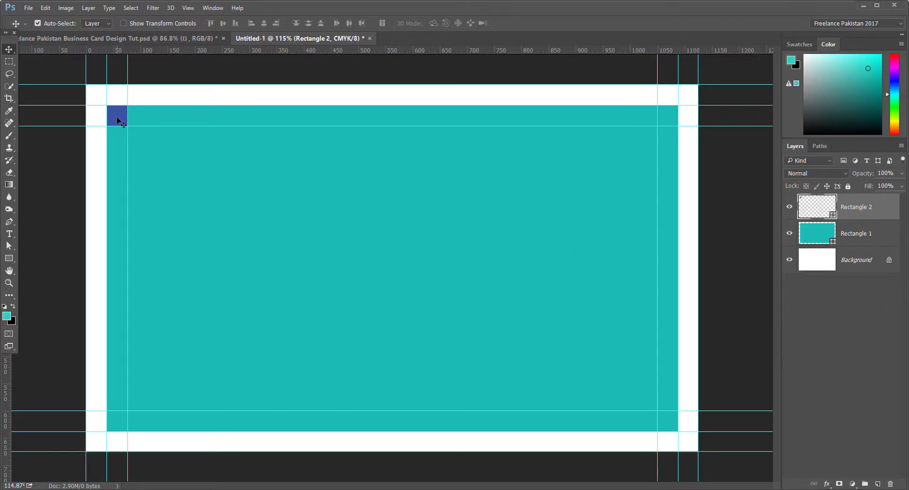
Step: Delete the top-left blue square's Rectangle 2 layer
{"action": "key", "text": "Delete"}
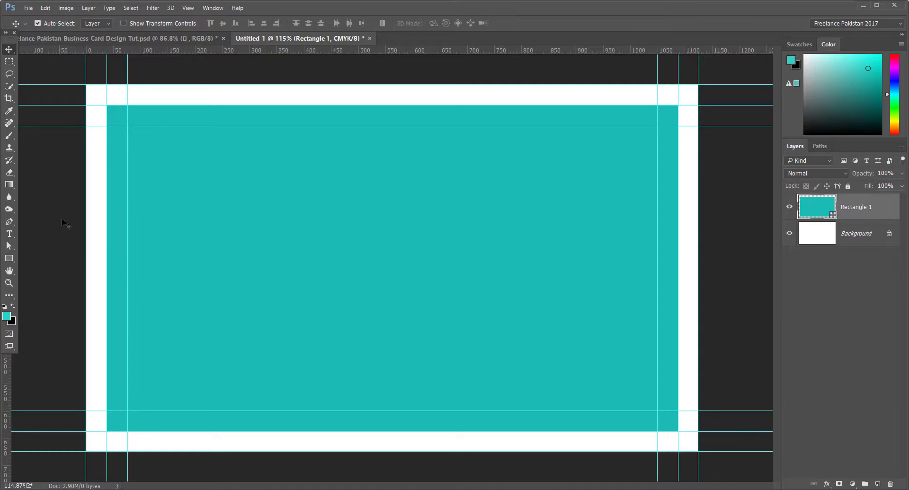
Step: Create a 2-inch-wide rectangle and fill it with a dark grey swatch
{"action": "left_click", "coordinate": [9, 258]}
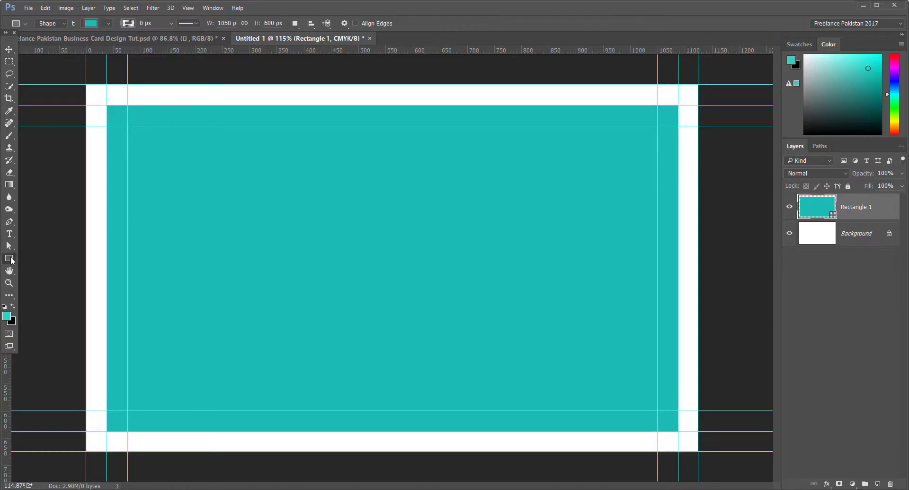
{"action": "left_click", "coordinate": [401, 197]}
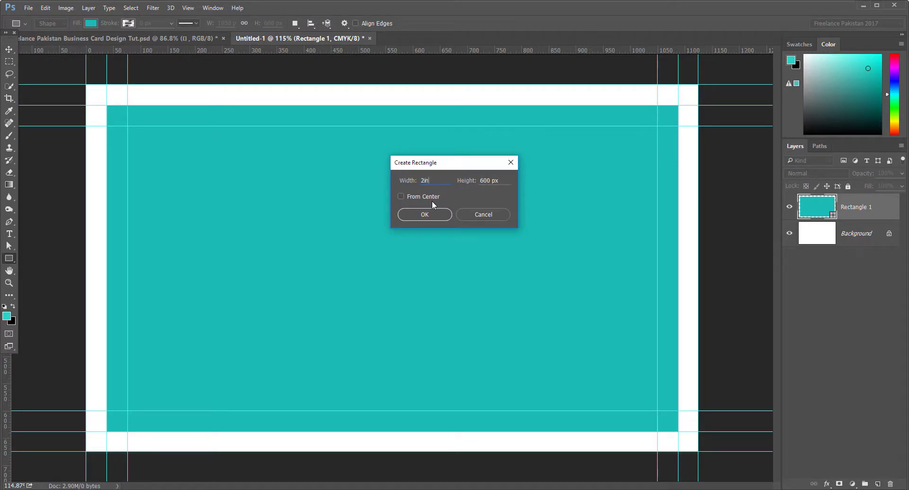
{"action": "key", "text": "Tab"}
{"action": "type", "text": "2in"}
{"action": "left_click", "coordinate": [425, 214]}
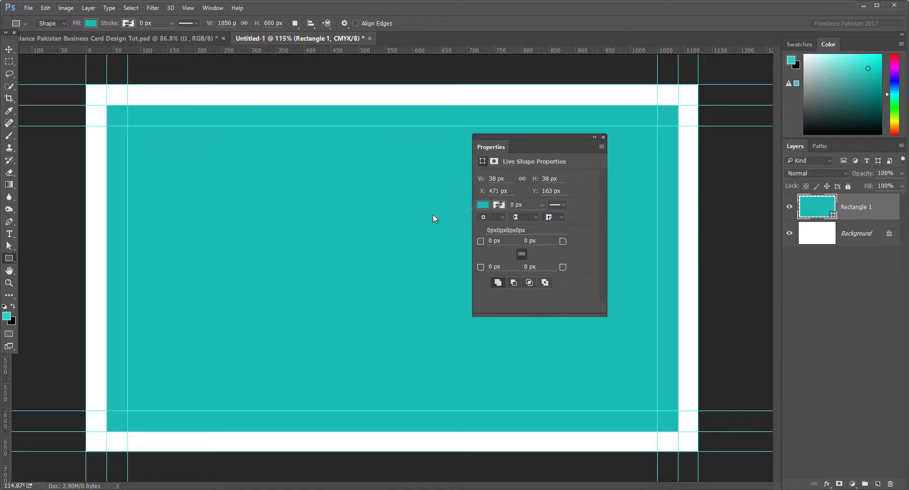
{"action": "left_click", "coordinate": [483, 205]}
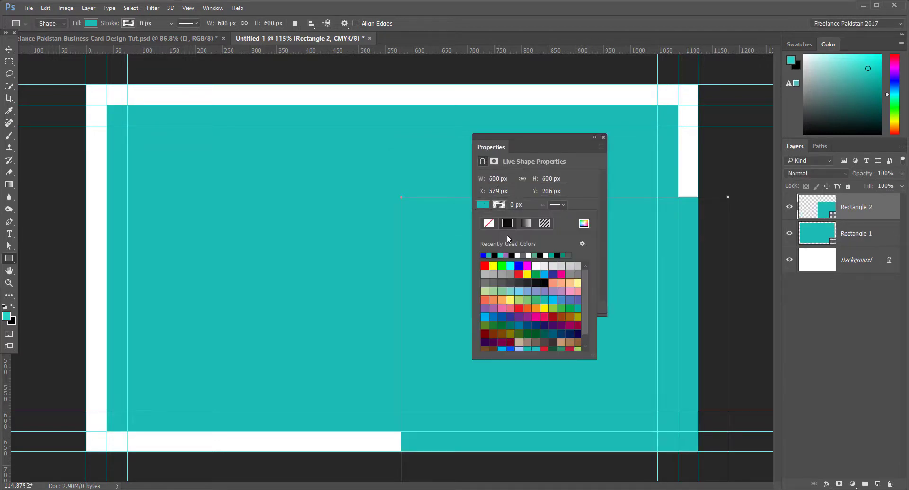
{"action": "left_click", "coordinate": [527, 283]}
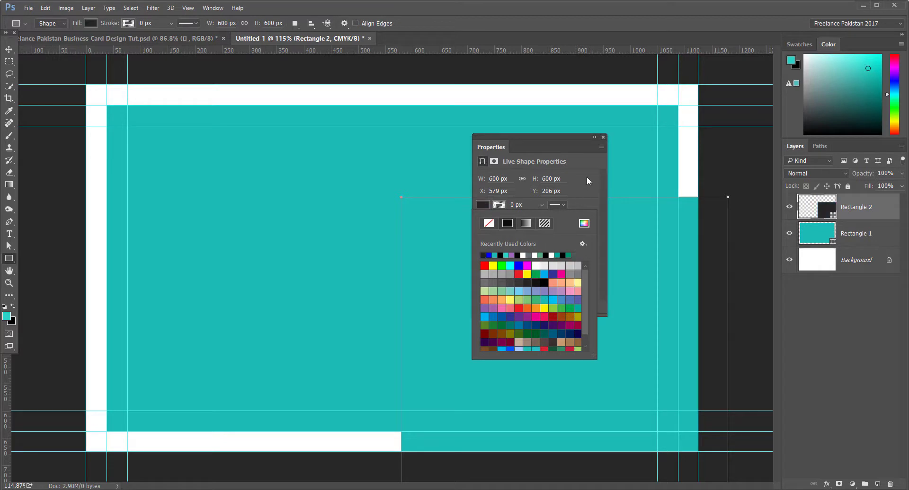
Step: Move the dark rectangle up-left onto the right part of the teal card
{"action": "left_click", "coordinate": [602, 137]}
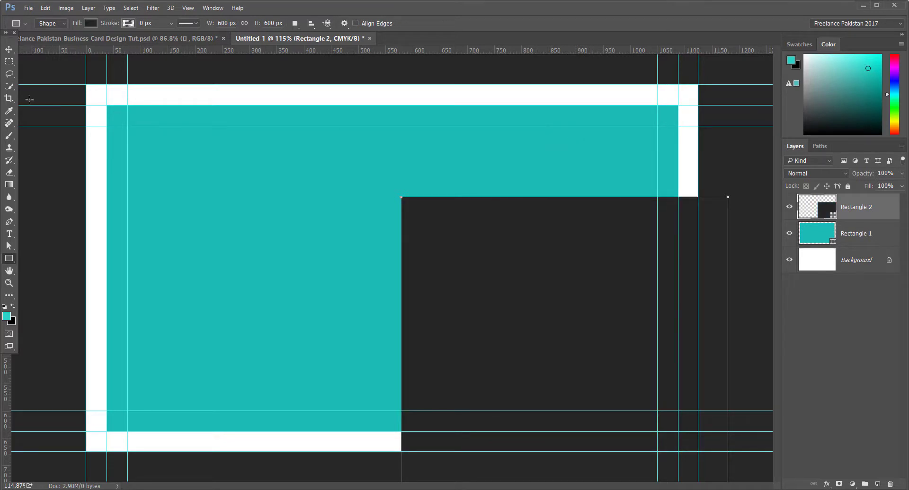
{"action": "left_click", "coordinate": [7, 51]}
{"action": "left_click_drag", "start_coordinate": [602, 323], "coordinate": [549, 232]}
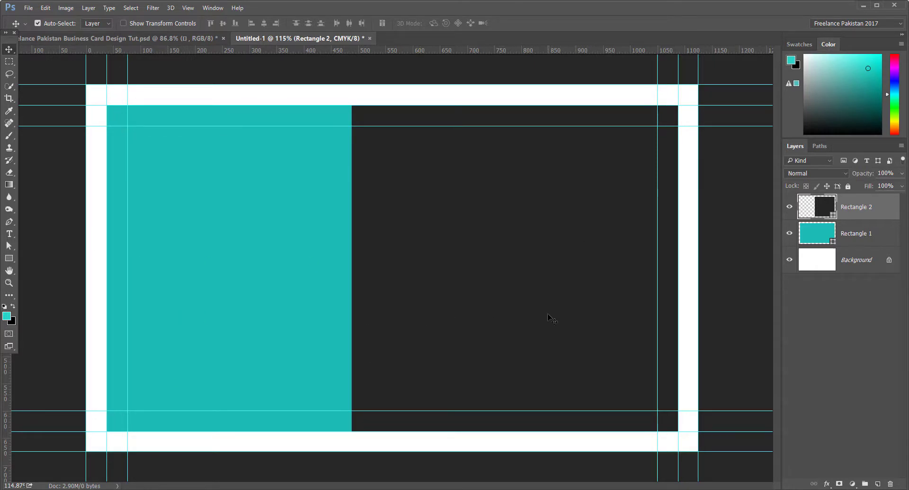
Step: Try positions for the dark rectangle and drag out two vertical guides, one at 488 px
{"action": "left_click_drag", "start_coordinate": [572, 319], "coordinate": [328, 320]}
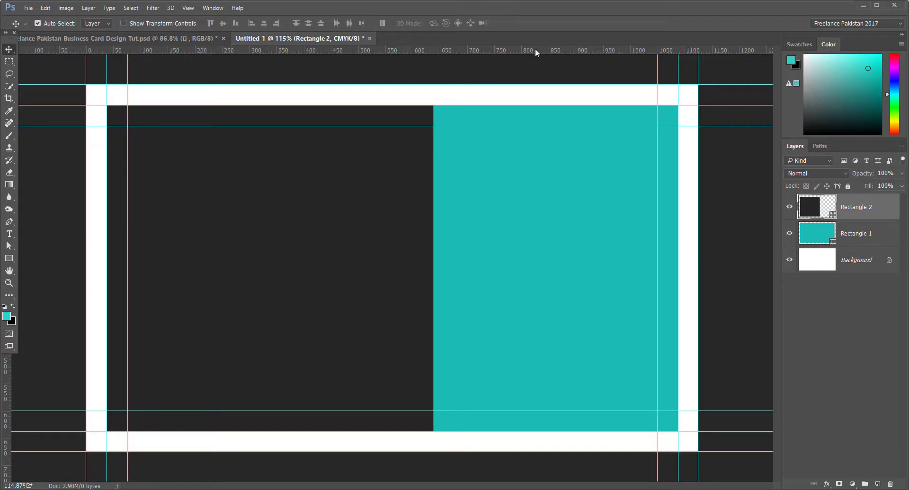
{"action": "left_click_drag", "start_coordinate": [535, 49], "coordinate": [434, 179]}
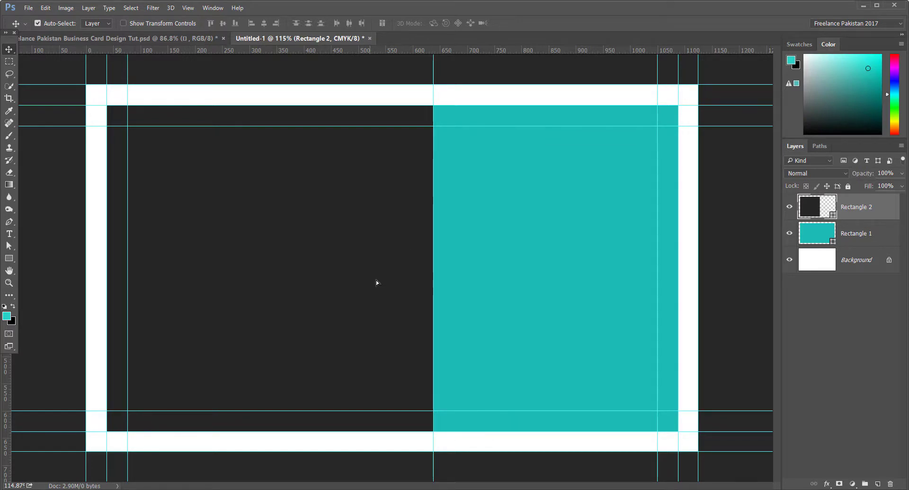
{"action": "left_click_drag", "start_coordinate": [376, 282], "coordinate": [615, 288]}
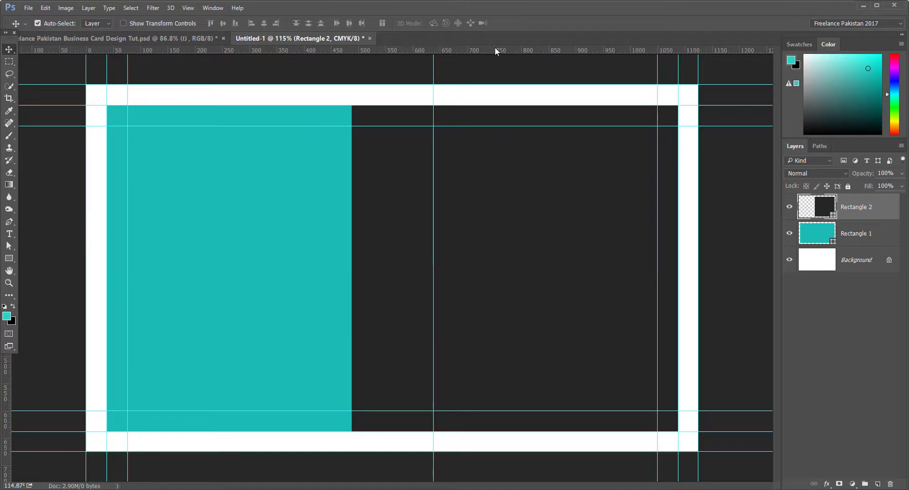
{"action": "left_click_drag", "start_coordinate": [496, 47], "coordinate": [356, 180]}
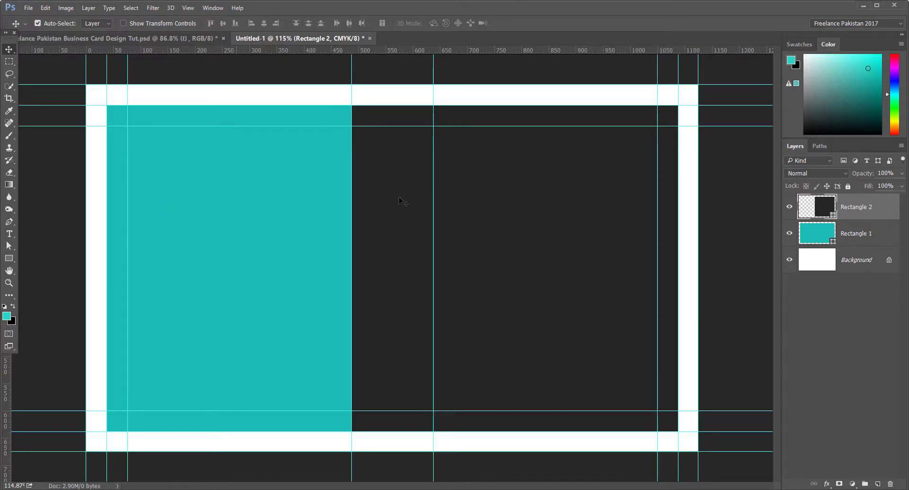
Step: Hide the Rectangle 2 layer, then bring Illustrator to the front
{"action": "left_click", "coordinate": [789, 207]}
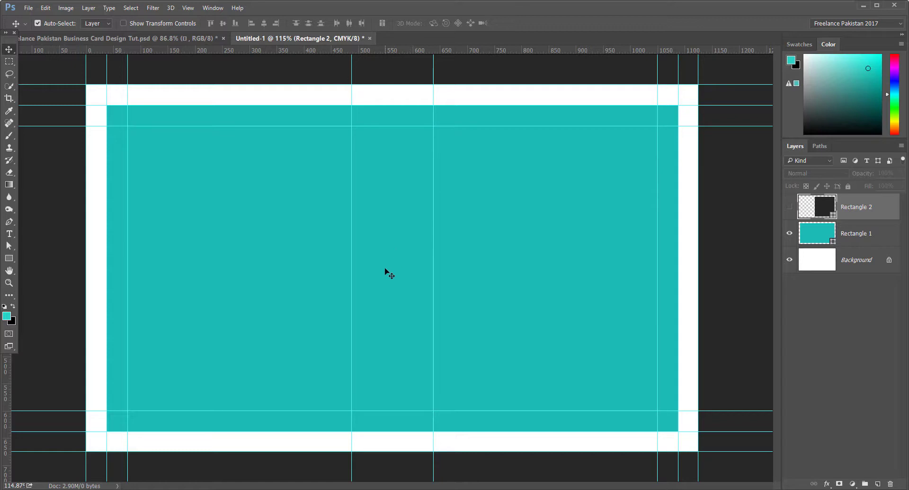
{"action": "left_click", "coordinate": [243, 485]}
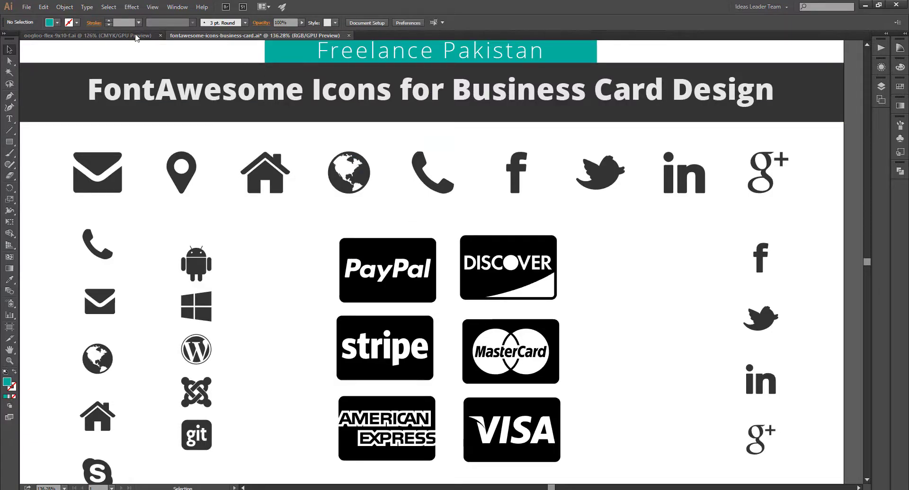
Step: In the oogloo-flex-9x10-f.ai document, select the OOGLOO logo group
{"action": "left_click", "coordinate": [88, 35]}
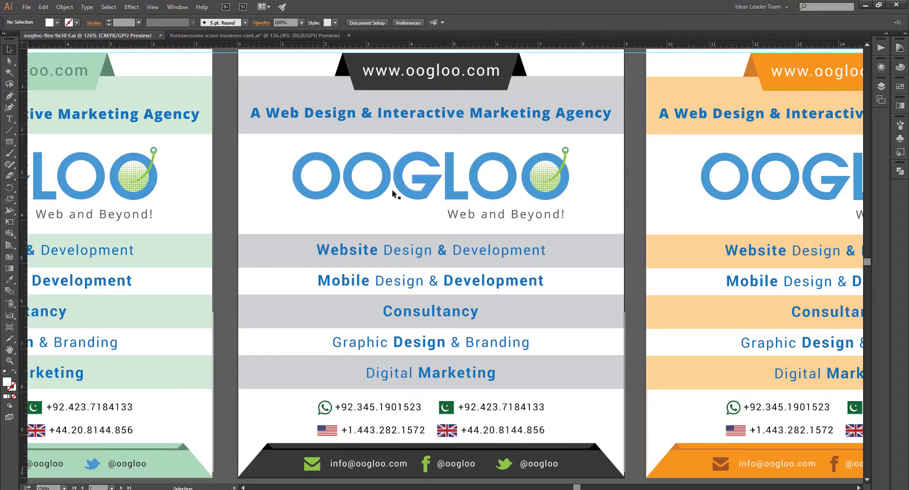
{"action": "left_click", "coordinate": [484, 196]}
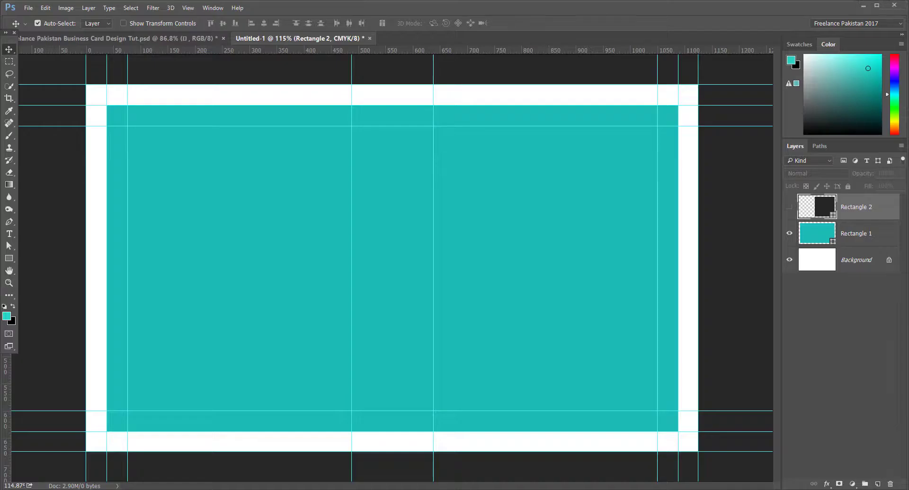
Step: Paste the OOGLOO logo as a Smart Object, scale it down, and place it top-left
{"action": "key", "text": "ctrl+v"}
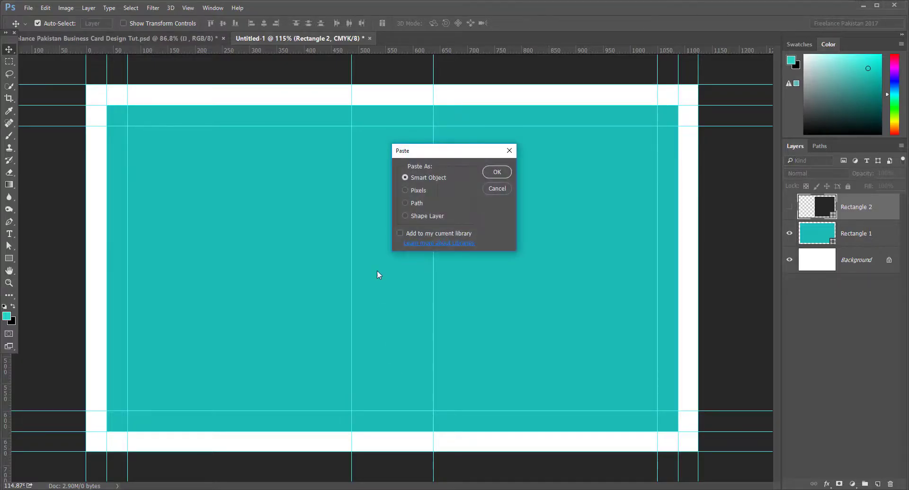
{"action": "left_click", "coordinate": [497, 173]}
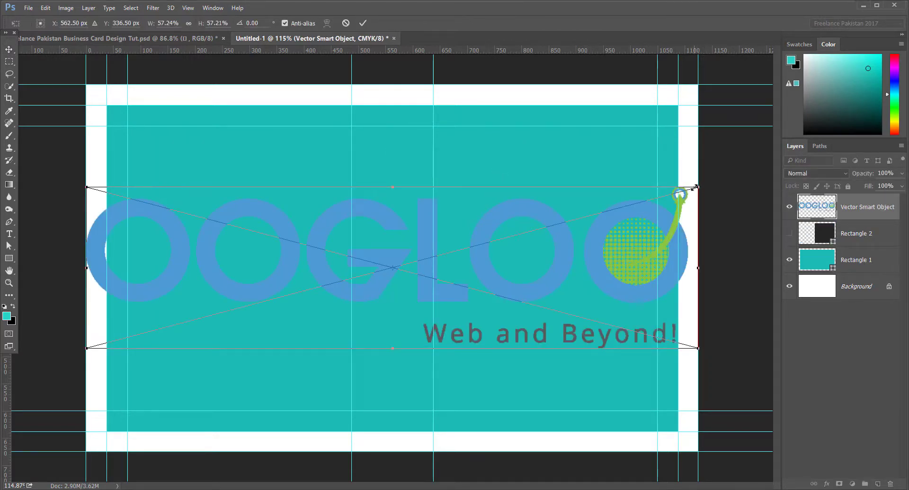
{"action": "left_click_drag", "start_coordinate": [700, 188], "coordinate": [485, 223]}
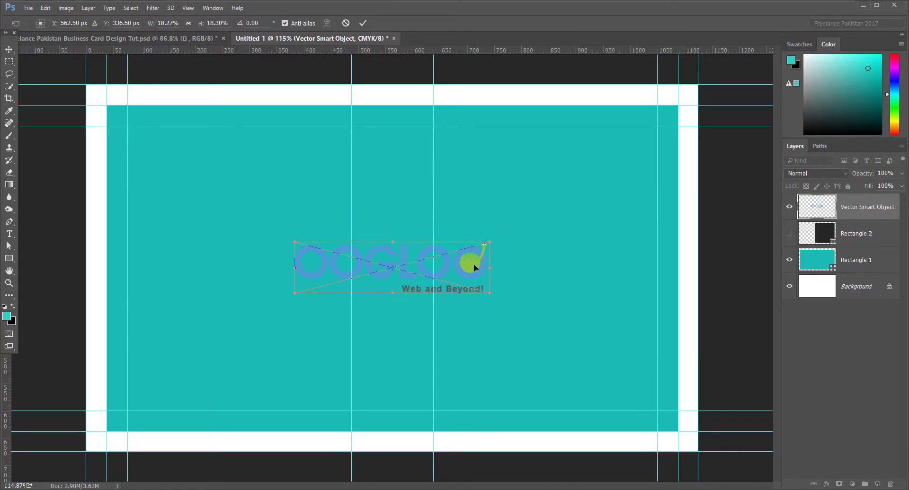
{"action": "key", "text": "Return"}
{"action": "left_click_drag", "start_coordinate": [473, 264], "coordinate": [316, 169]}
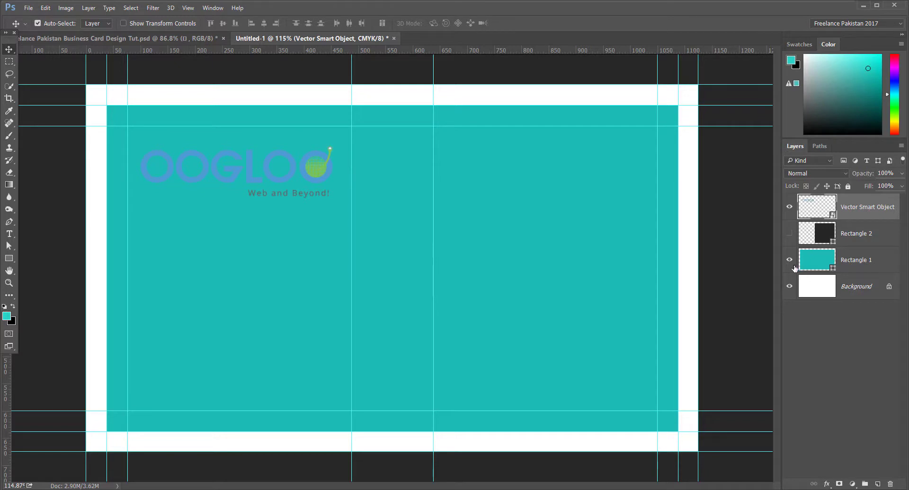
Step: Recolour Rectangle 1 to #efebeb and turn the background into a black-filled Layer 0
{"action": "double_click", "coordinate": [834, 270]}
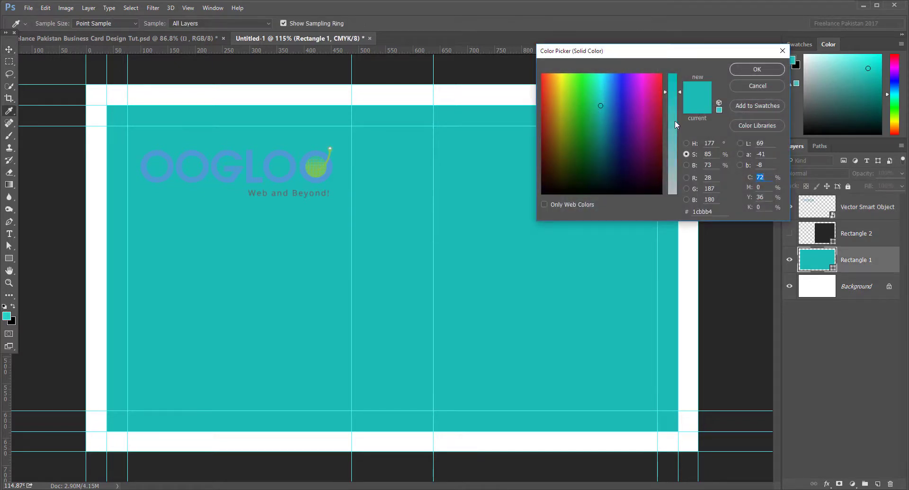
{"action": "left_click_drag", "start_coordinate": [675, 118], "coordinate": [677, 192]}
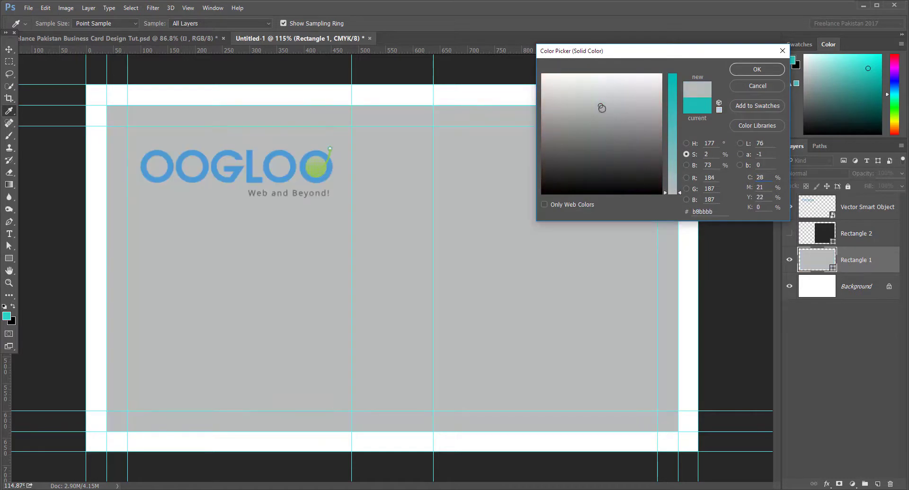
{"action": "left_click_drag", "start_coordinate": [602, 108], "coordinate": [542, 81]}
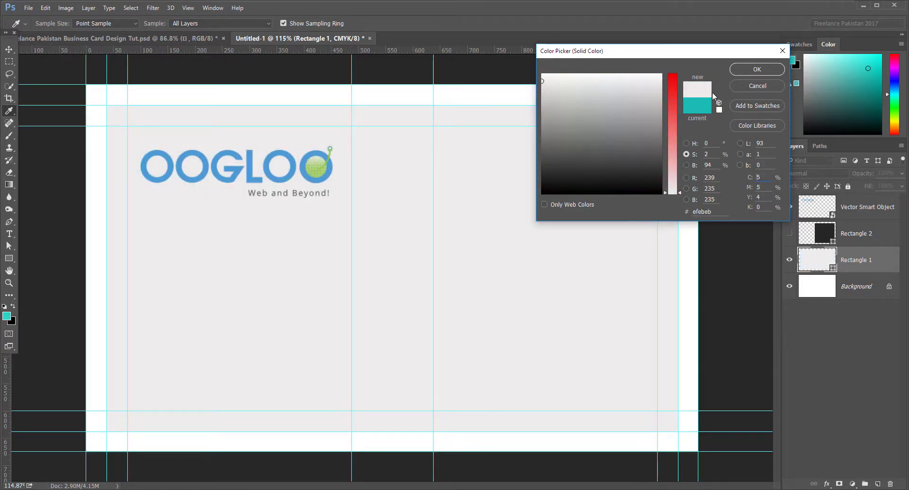
{"action": "left_click", "coordinate": [757, 70]}
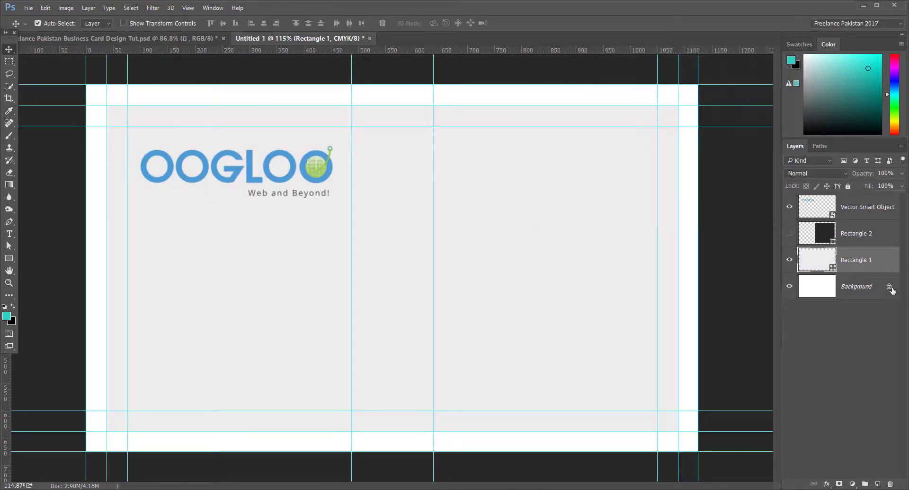
{"action": "left_click", "coordinate": [891, 289]}
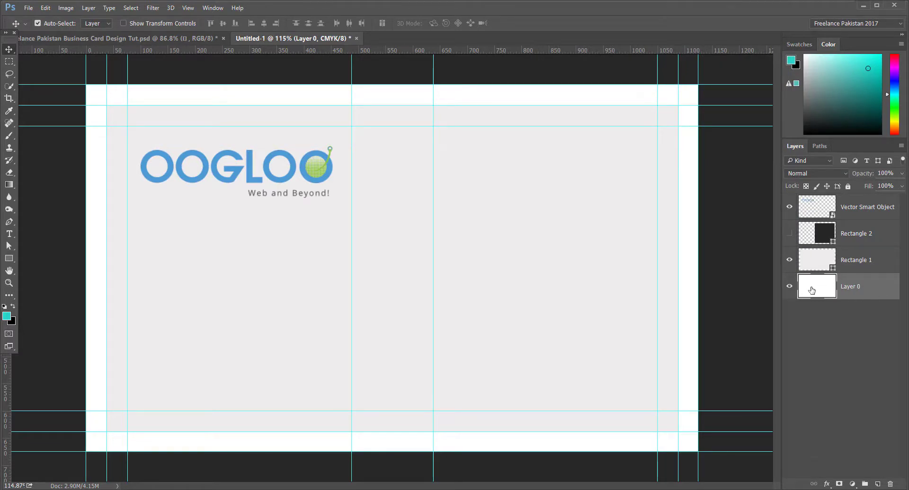
{"action": "key", "text": "ctrl+BackSpace"}
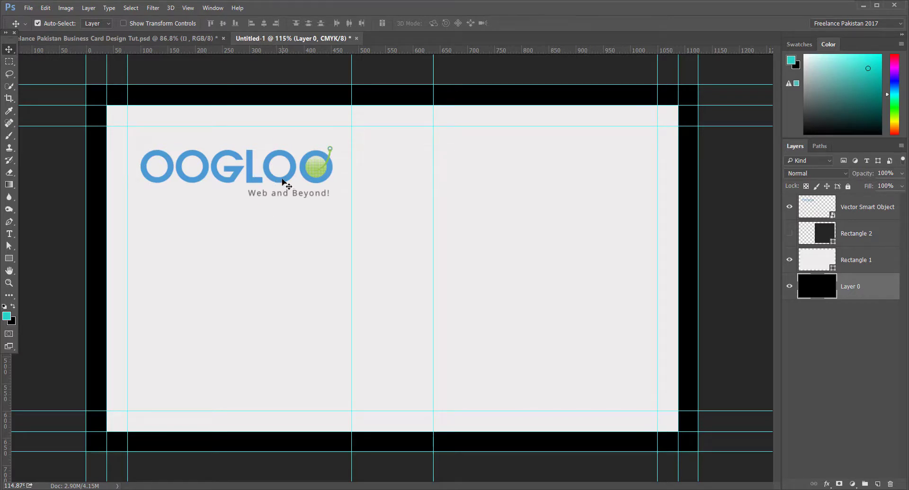
Step: Move the logo to the card's lower right, enlarge it, and show Rectangle 2 beneath it
{"action": "left_click_drag", "start_coordinate": [283, 182], "coordinate": [283, 177]}
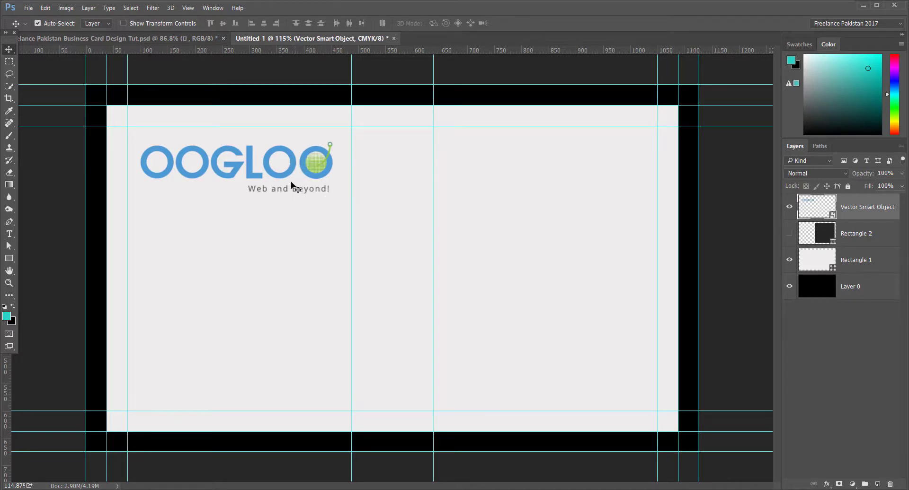
{"action": "left_click_drag", "start_coordinate": [281, 177], "coordinate": [541, 271]}
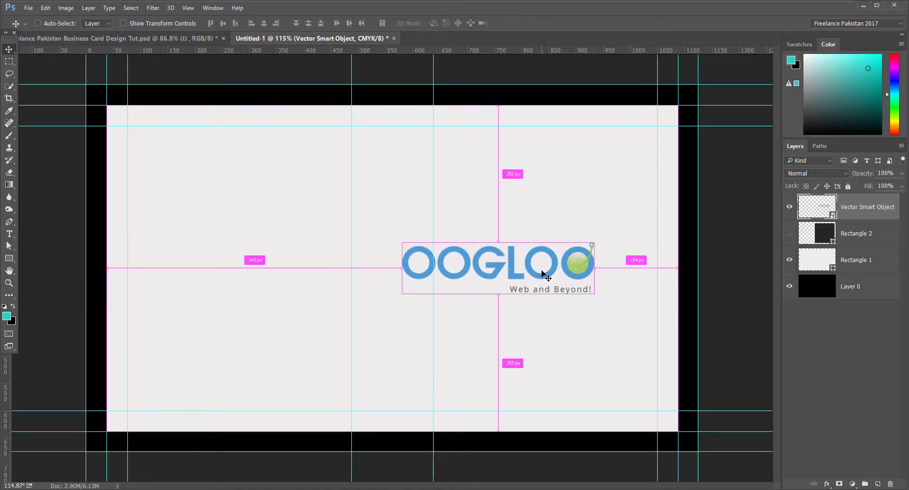
{"action": "key", "text": "ctrl+t"}
{"action": "left_click_drag", "start_coordinate": [600, 240], "coordinate": [627, 230]}
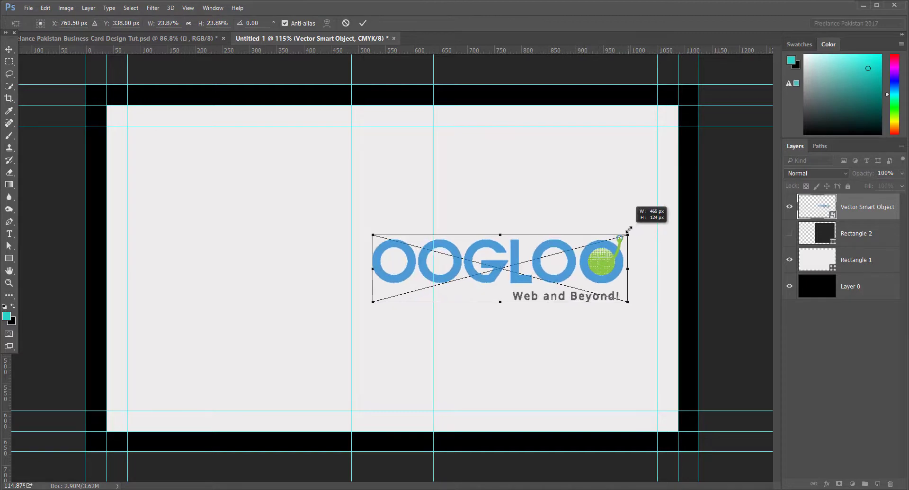
{"action": "key", "text": "Return"}
{"action": "left_click", "coordinate": [788, 234]}
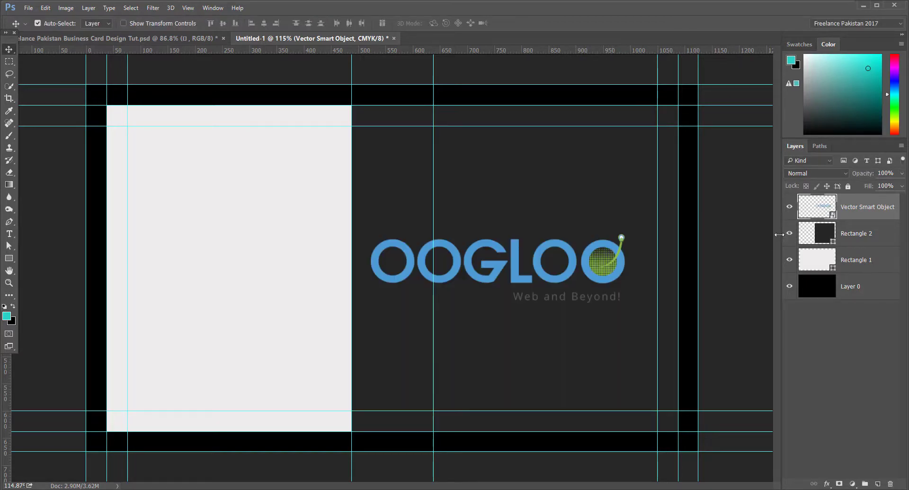
{"action": "left_click_drag", "start_coordinate": [614, 279], "coordinate": [622, 279]}
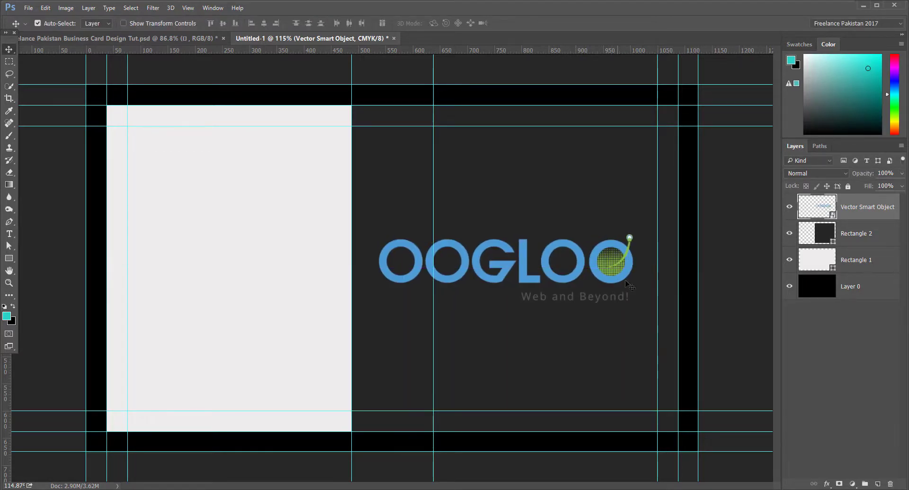
Step: Align the logo to horizontal centres, hide Rectangle 2, and reselect the logo's layer
{"action": "left_click", "coordinate": [828, 236]}
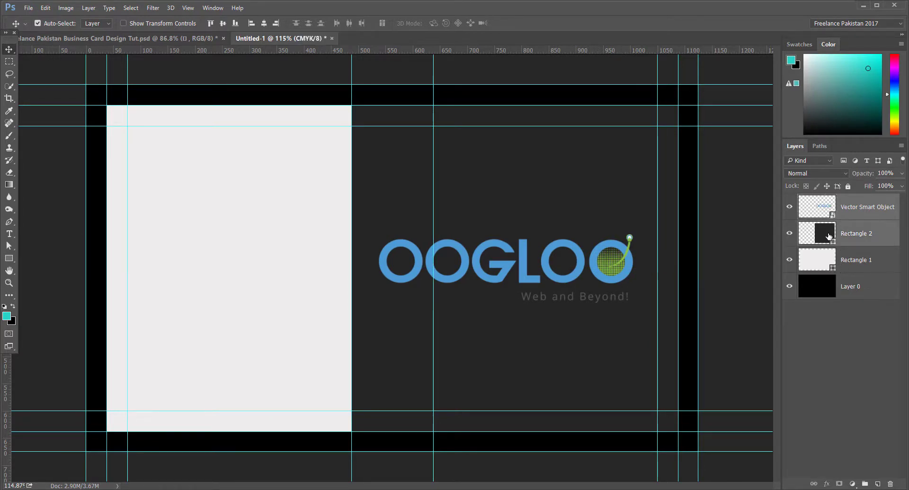
{"action": "left_click", "coordinate": [266, 23]}
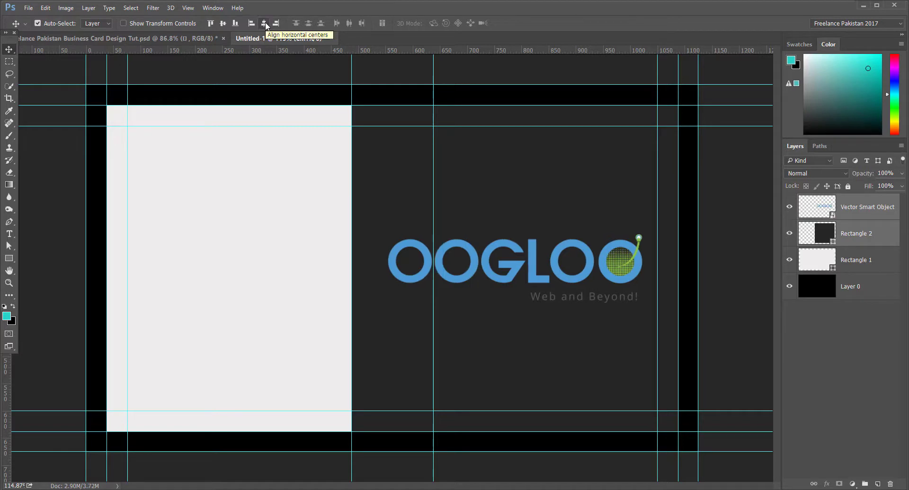
{"action": "left_click", "coordinate": [789, 232]}
{"action": "left_click", "coordinate": [865, 374]}
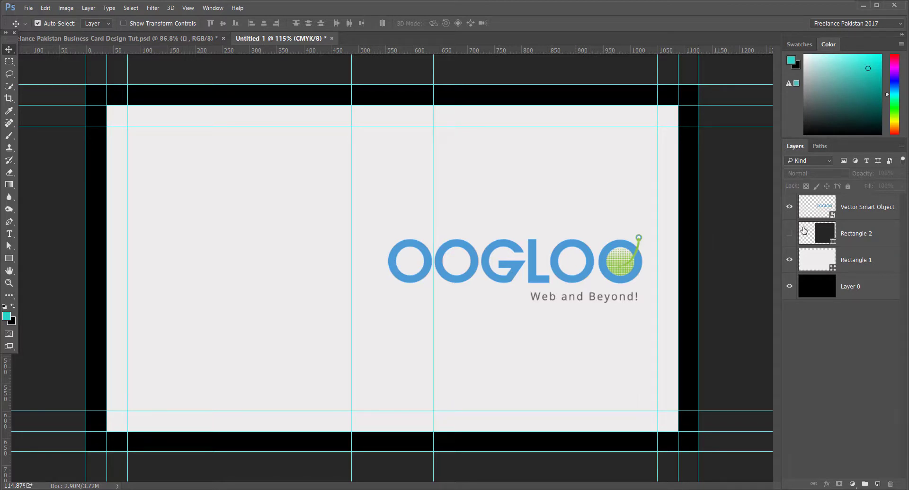
{"action": "left_click", "coordinate": [814, 213]}
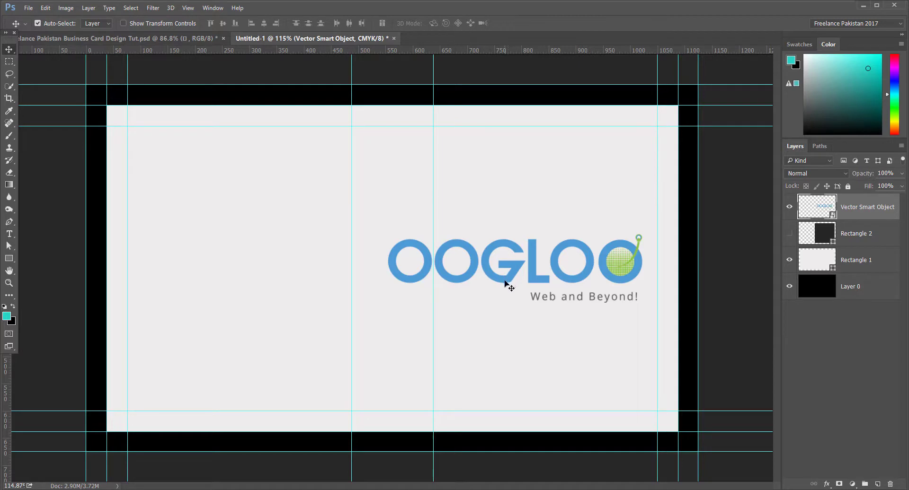
Step: Drag the logo onto the card's left-hand guides and fine-tune its vertical position
{"action": "left_click_drag", "start_coordinate": [503, 280], "coordinate": [246, 280]}
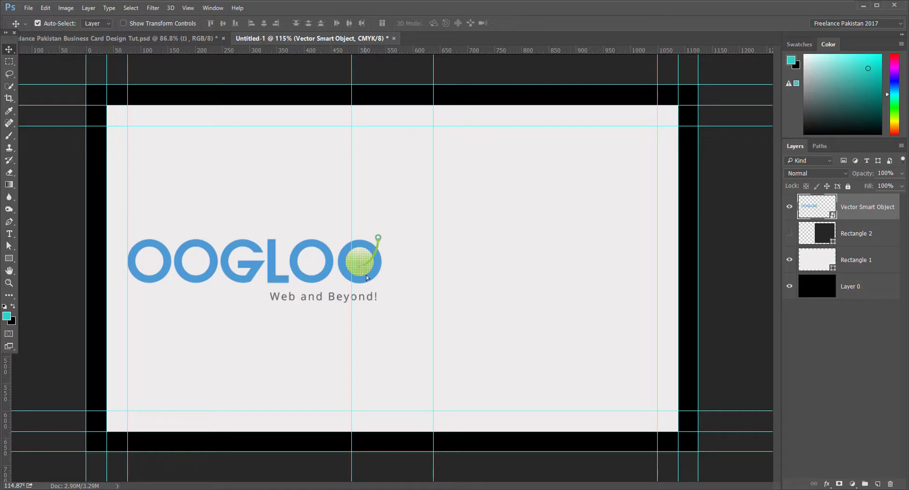
{"action": "left_click_drag", "start_coordinate": [367, 278], "coordinate": [346, 286]}
Step: Add a new layer named 'Color Palette'
{"action": "left_click", "coordinate": [877, 486]}
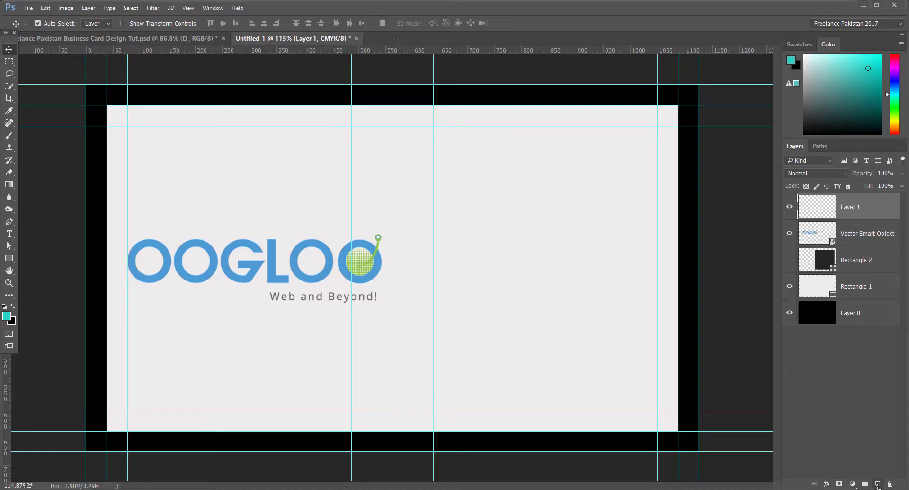
{"action": "double_click", "coordinate": [850, 208]}
{"action": "type", "text": "Color Palette"}
{"action": "left_click", "coordinate": [846, 367]}
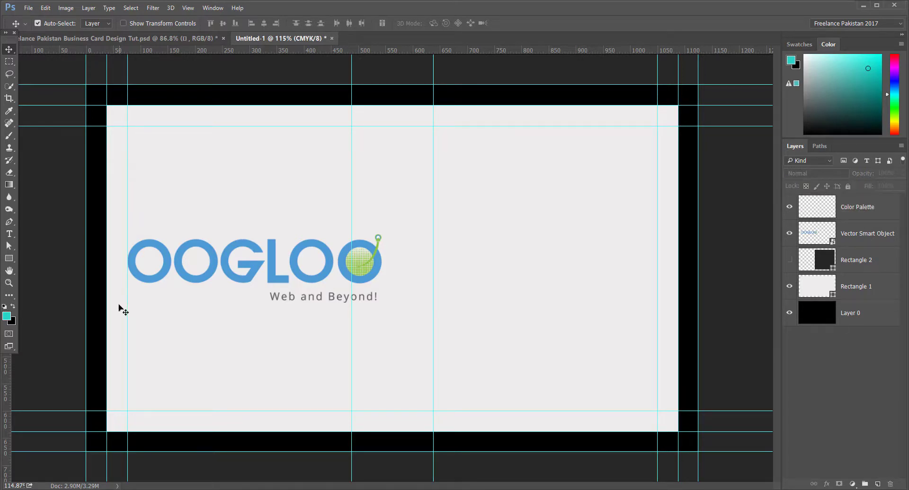
Step: Draw a 117 × 61 px solid-fill rectangle near the top of the card
{"action": "left_click", "coordinate": [9, 259]}
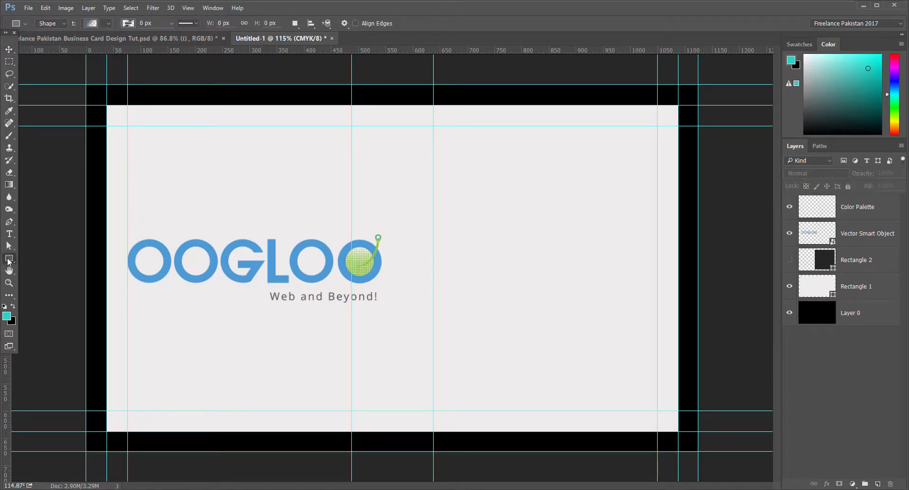
{"action": "left_click", "coordinate": [857, 207]}
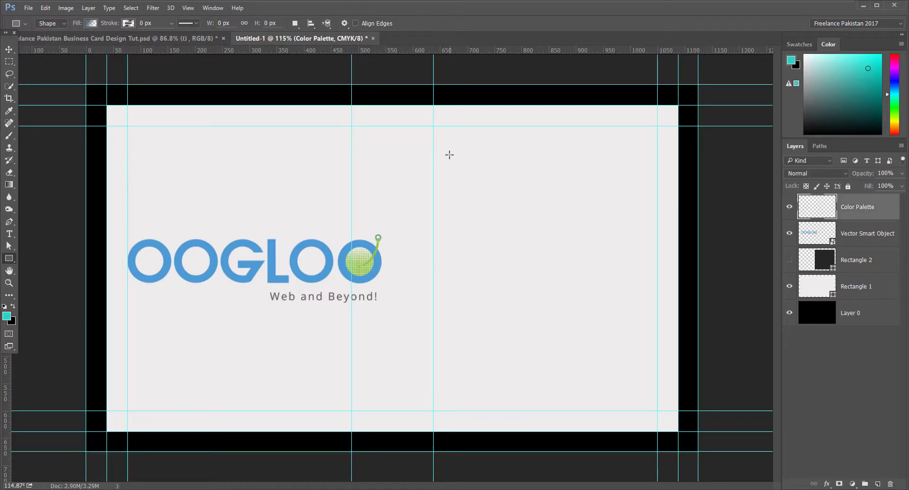
{"action": "left_click_drag", "start_coordinate": [449, 155], "coordinate": [513, 187]}
{"action": "left_click", "coordinate": [89, 23]}
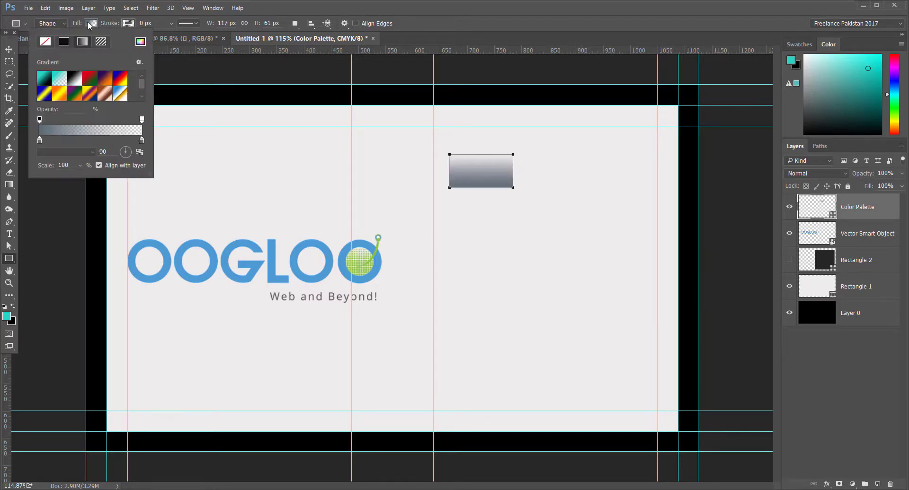
{"action": "left_click", "coordinate": [59, 41]}
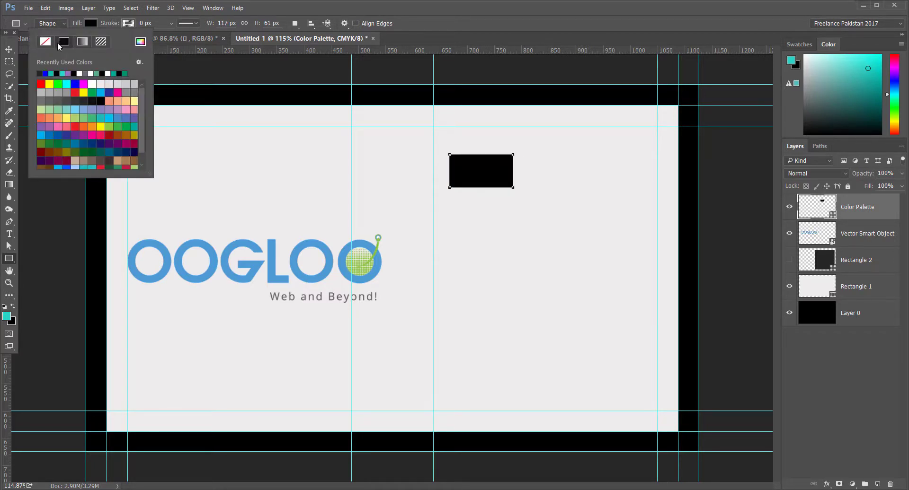
{"action": "left_click", "coordinate": [9, 50]}
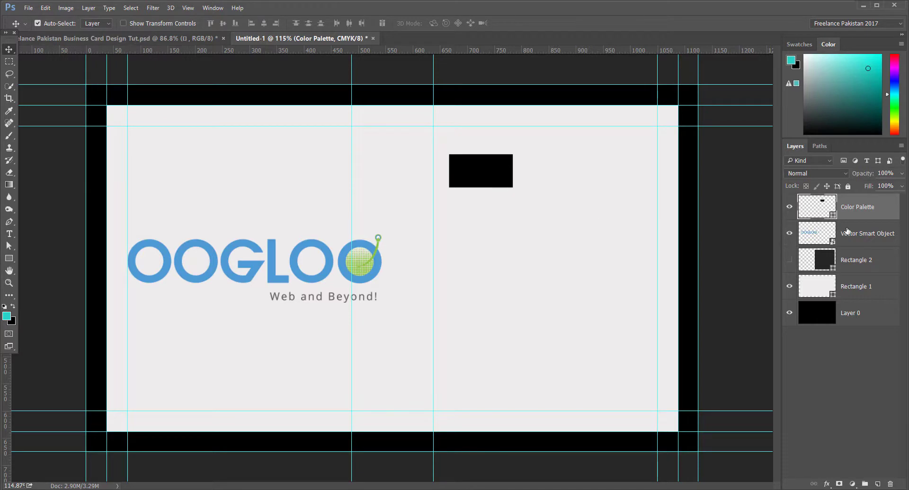
Step: Fill the rectangle with the logo's blue, #4c9ad4, sampled from the logo
{"action": "double_click", "coordinate": [818, 206]}
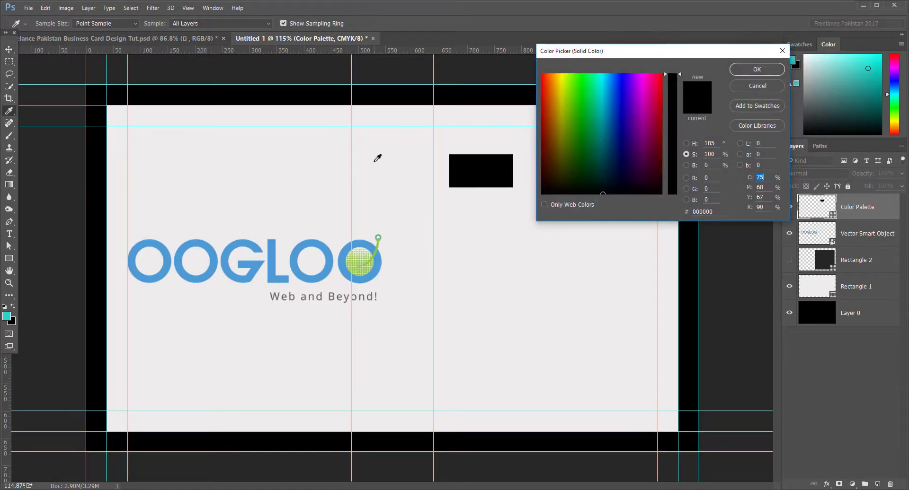
{"action": "left_click", "coordinate": [302, 245]}
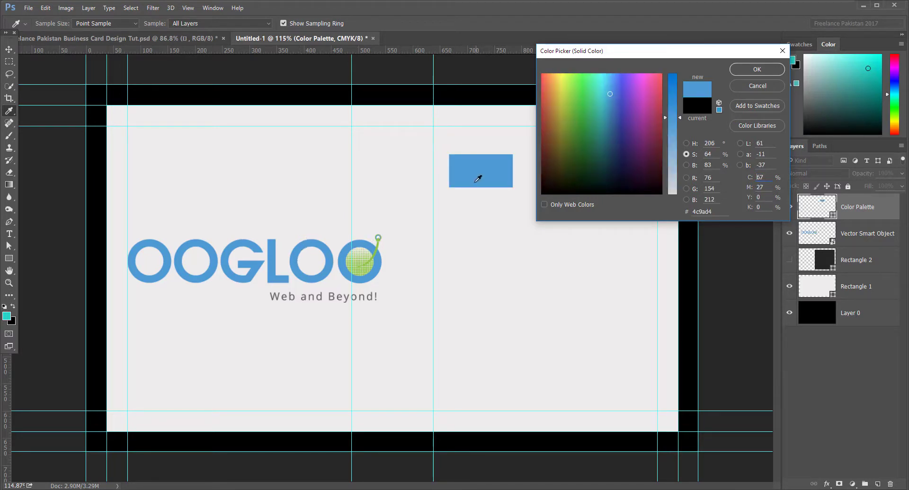
{"action": "left_click", "coordinate": [779, 70]}
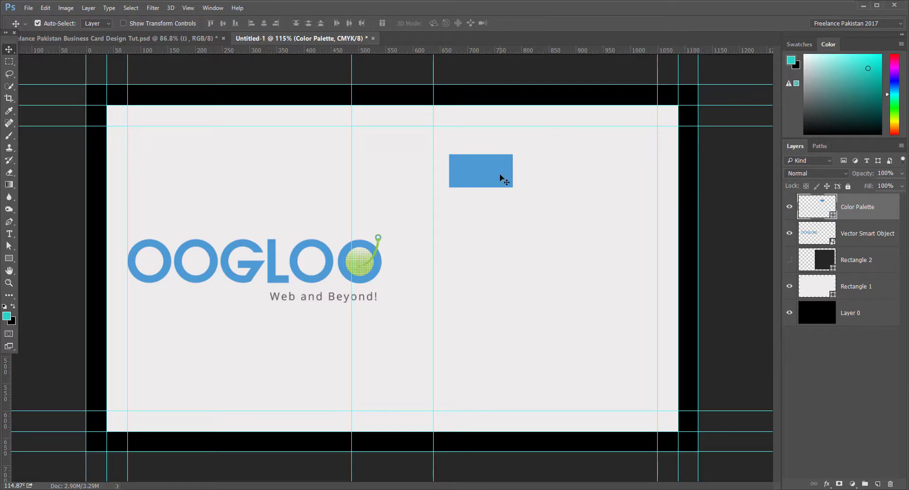
Step: Duplicate the blue rectangle to its right and fill the copy with the logo's leaf-stem green
{"action": "left_click_drag", "start_coordinate": [487, 181], "coordinate": [567, 178]}
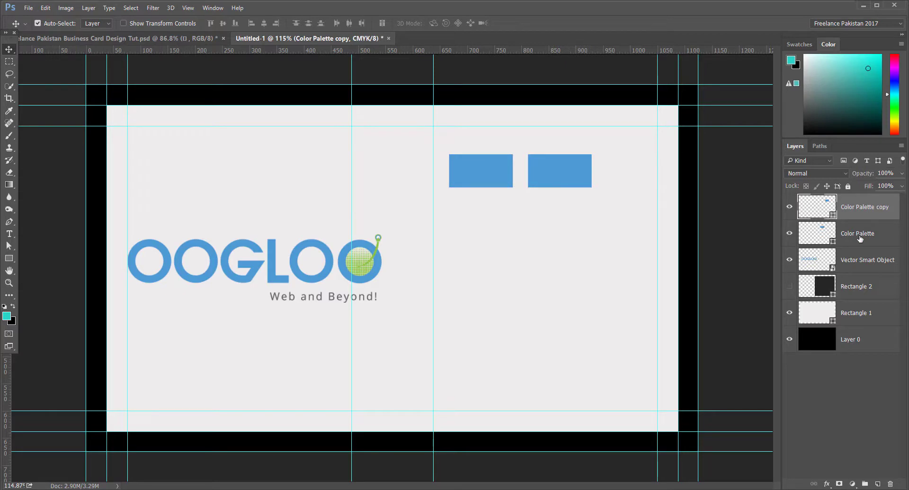
{"action": "double_click", "coordinate": [823, 212]}
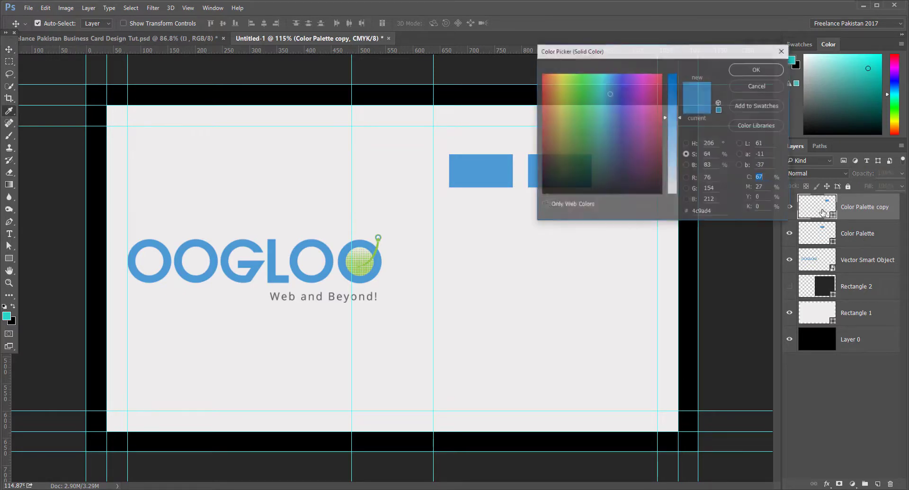
{"action": "left_click", "coordinate": [379, 239]}
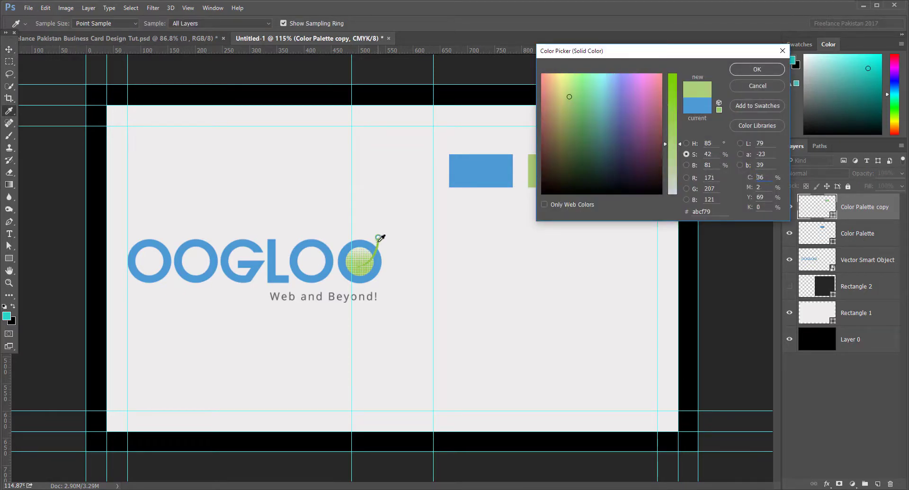
{"action": "left_click", "coordinate": [757, 70]}
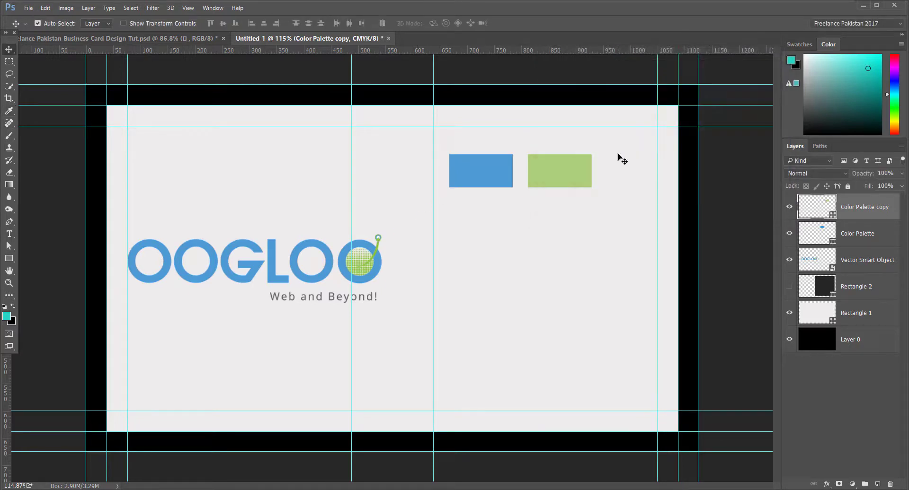
Step: Nudge the blue rectangle closer, merge both into one smart object, and move it top-left
{"action": "left_click", "coordinate": [497, 184]}
{"action": "left_click_drag", "start_coordinate": [497, 184], "coordinate": [508, 185]}
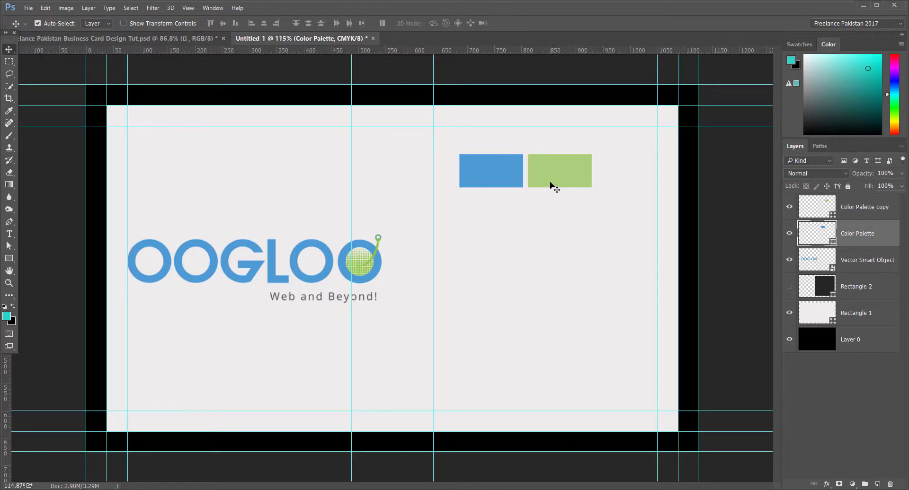
{"action": "left_click", "coordinate": [846, 208], "text": "ctrl"}
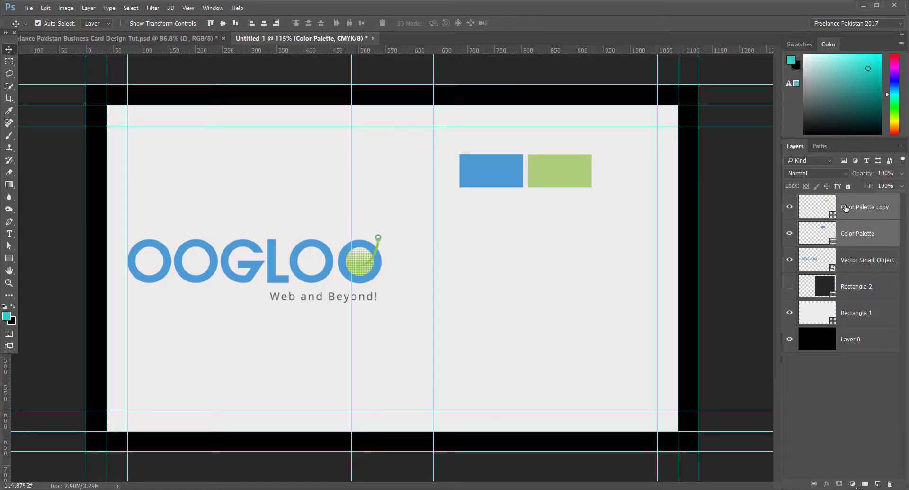
{"action": "right_click", "coordinate": [871, 210]}
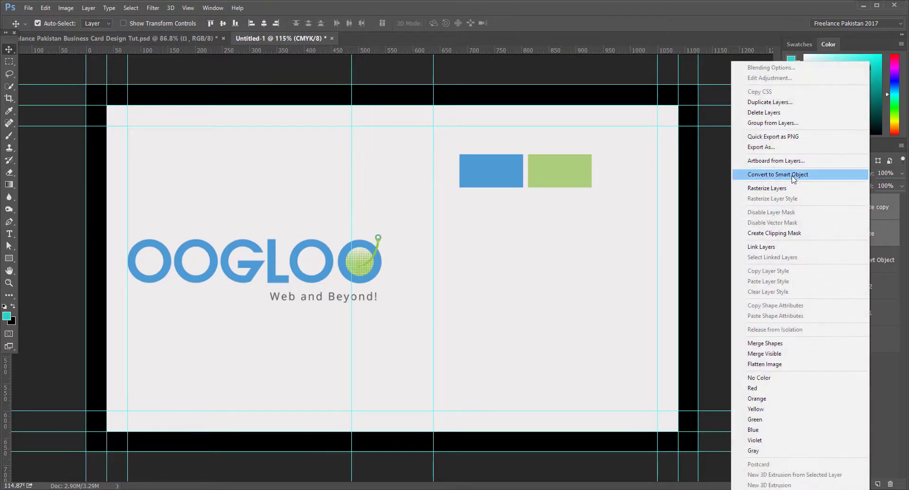
{"action": "left_click", "coordinate": [861, 175]}
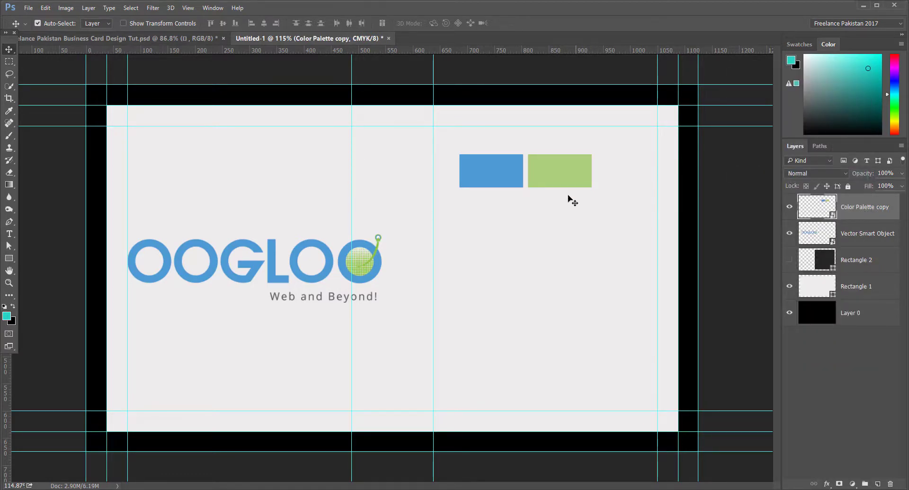
{"action": "left_click_drag", "start_coordinate": [571, 184], "coordinate": [236, 155]}
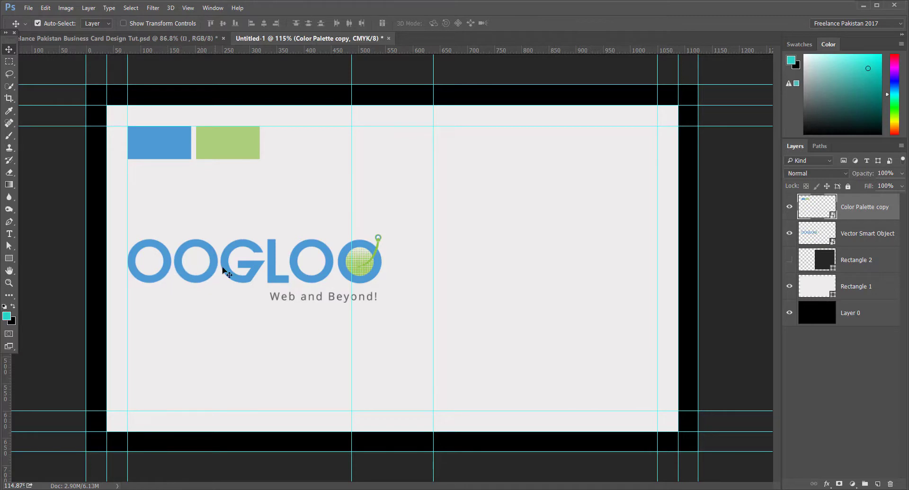
Step: Open the OOGLOO logo in Illustrator, ungroup it, and pick out the first blue O ring
{"action": "left_click", "coordinate": [822, 239]}
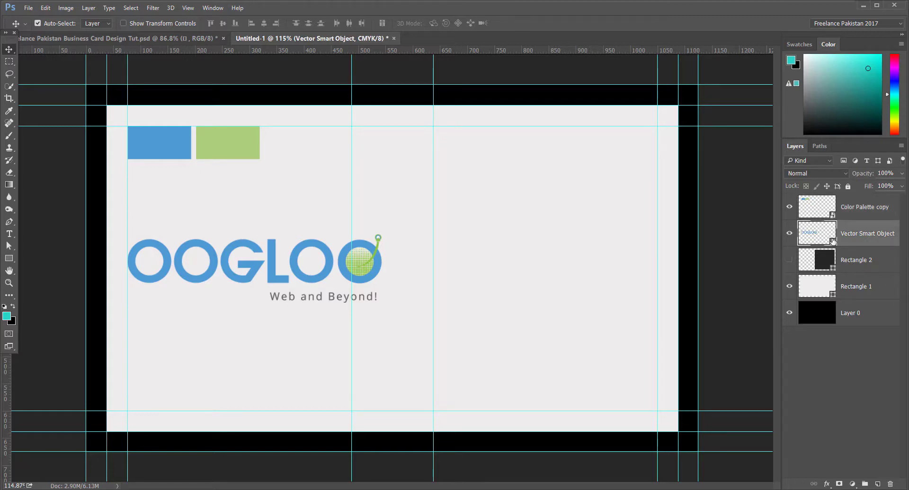
{"action": "double_click", "coordinate": [833, 241]}
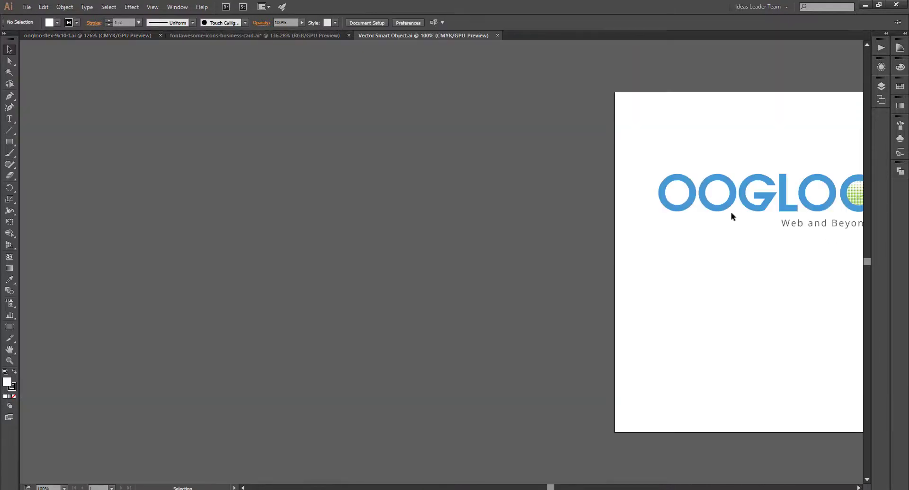
{"action": "left_click_drag", "start_coordinate": [789, 271], "coordinate": [399, 282]}
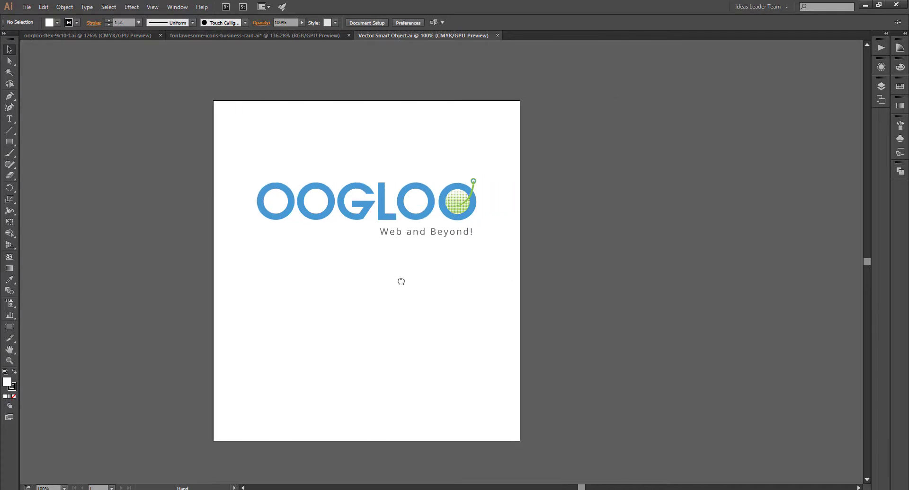
{"action": "left_click", "coordinate": [455, 218]}
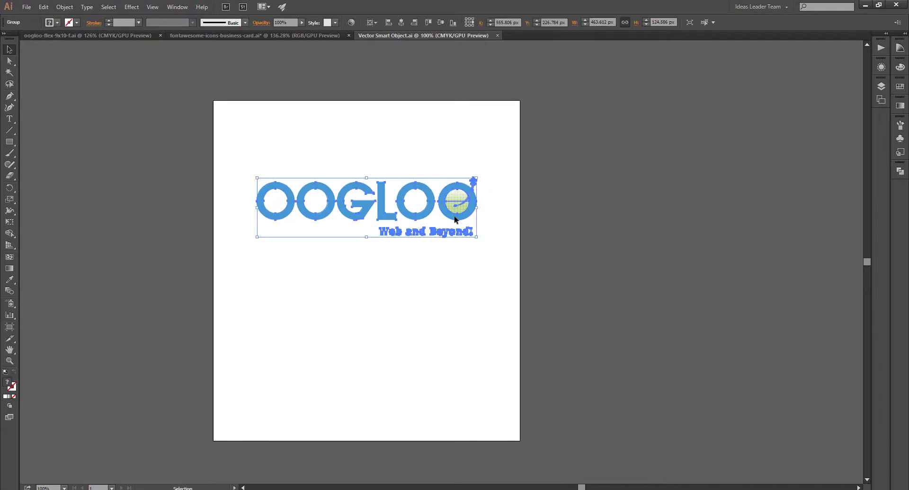
{"action": "right_click", "coordinate": [467, 214]}
{"action": "left_click", "coordinate": [492, 263]}
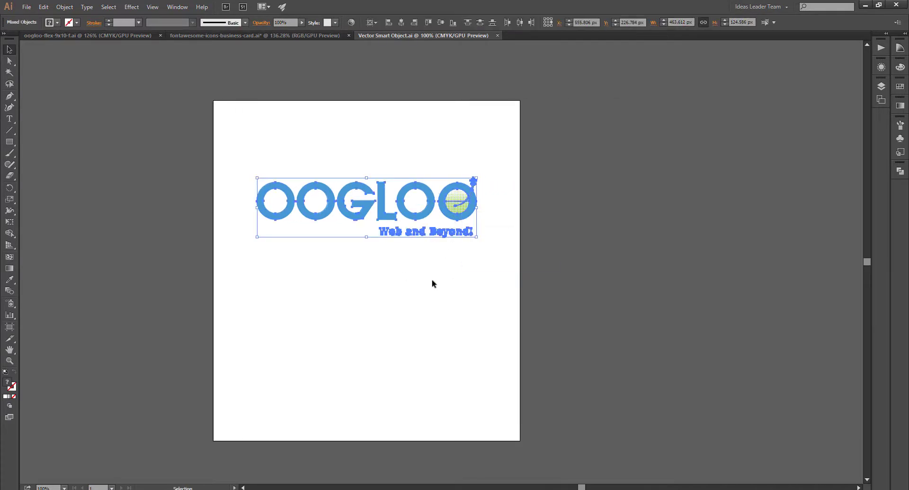
{"action": "left_click", "coordinate": [286, 219]}
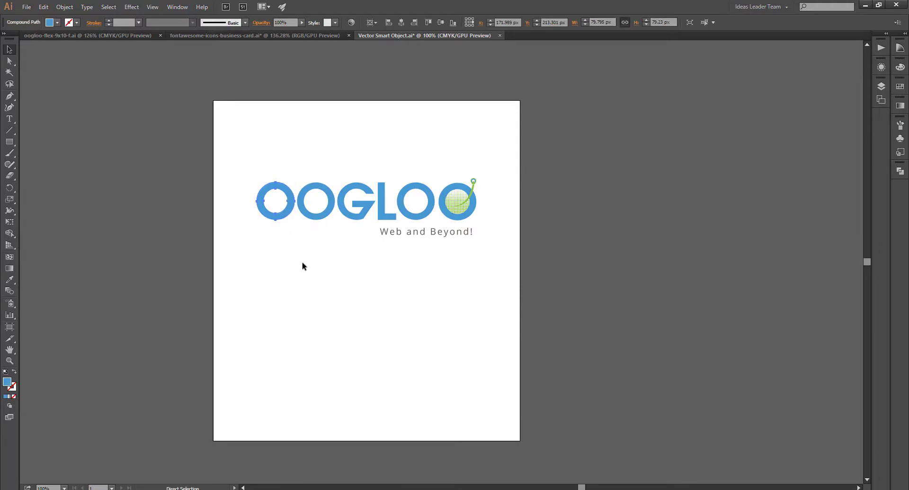
{"action": "left_click", "coordinate": [414, 489]}
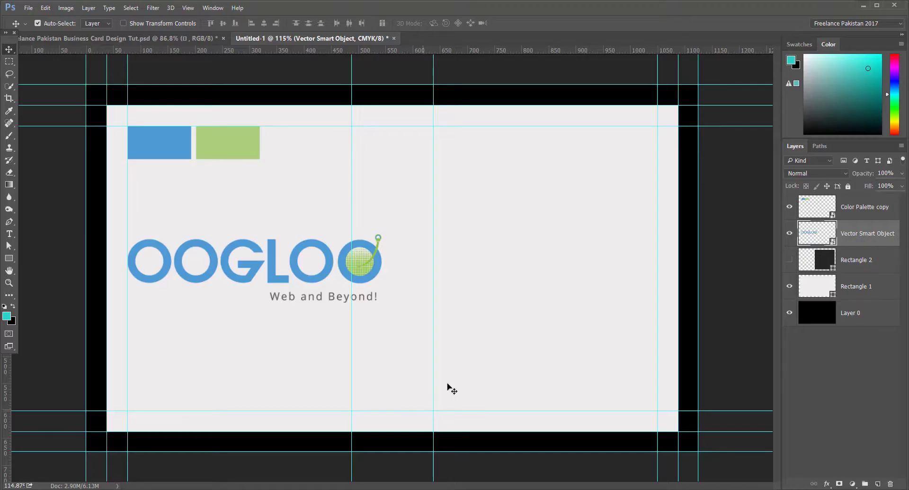
Step: Paste the blue O ring as a smart object beside the logo and scale it to about 41 px
{"action": "key", "text": "ctrl+v"}
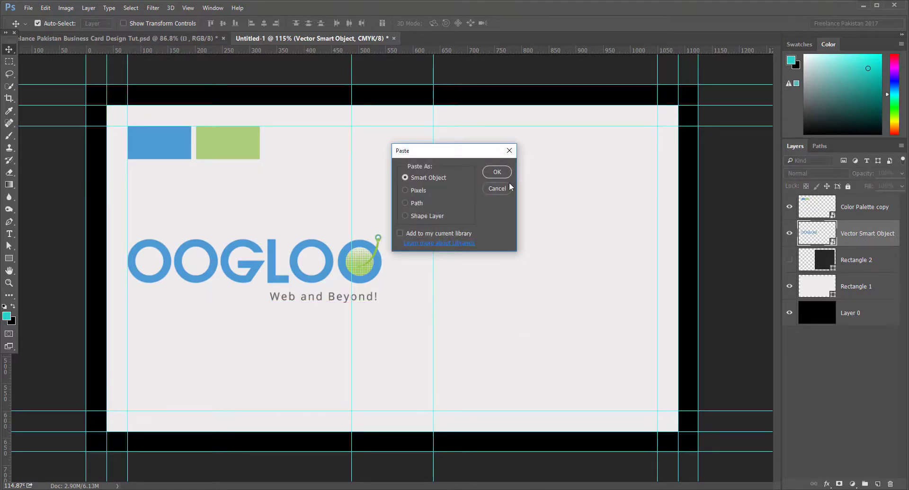
{"action": "left_click", "coordinate": [497, 172]}
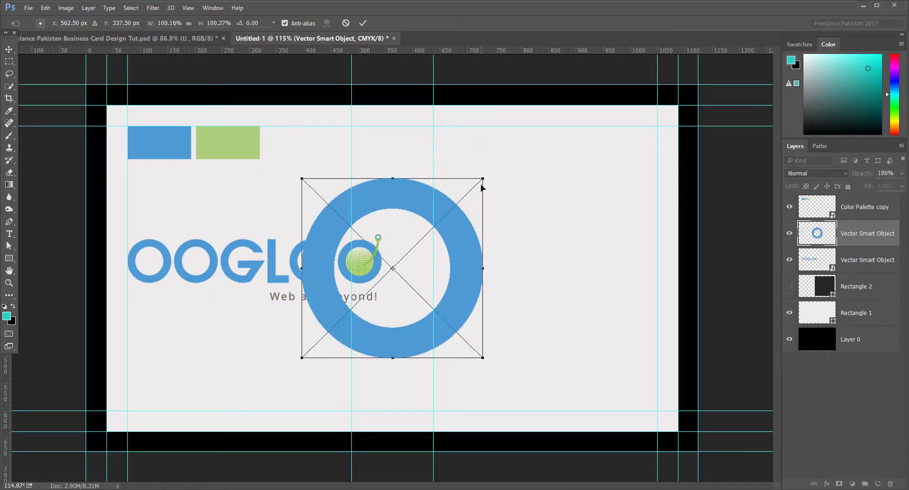
{"action": "left_click_drag", "start_coordinate": [454, 247], "coordinate": [617, 204]}
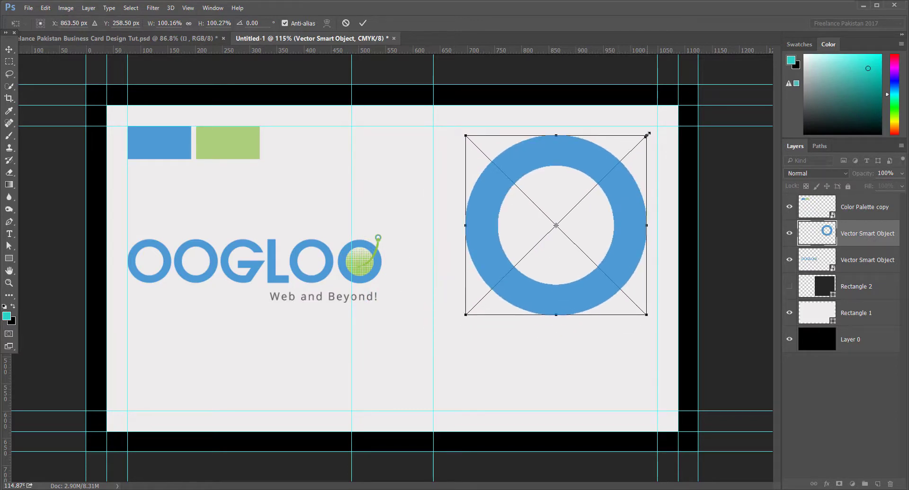
{"action": "left_click_drag", "start_coordinate": [647, 136], "coordinate": [642, 140]}
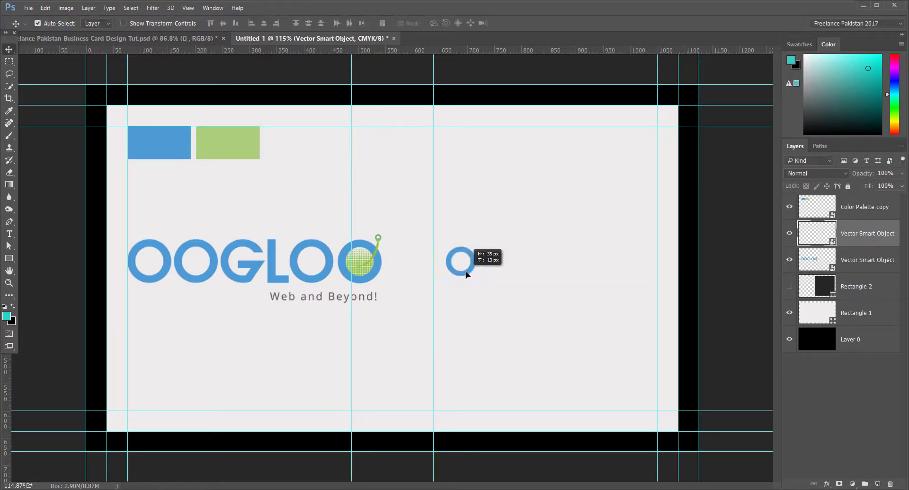
{"action": "left_click_drag", "start_coordinate": [465, 273], "coordinate": [464, 273]}
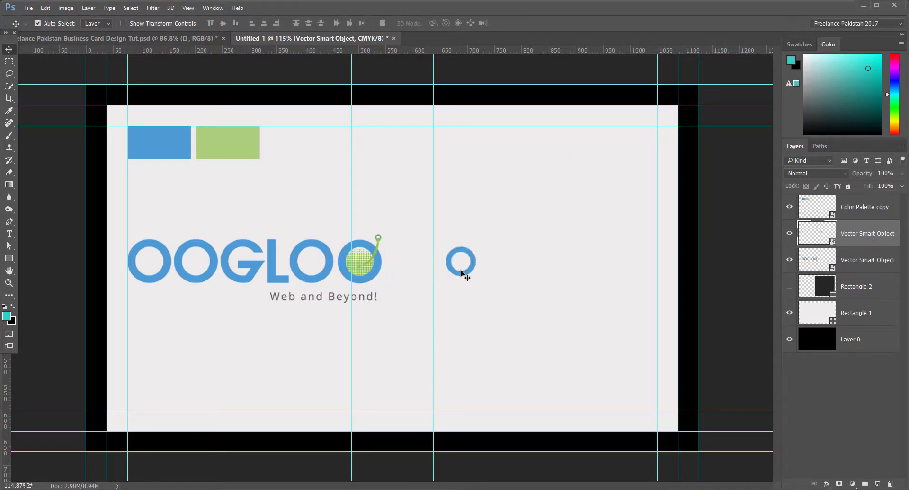
{"action": "key", "text": "ctrl+t"}
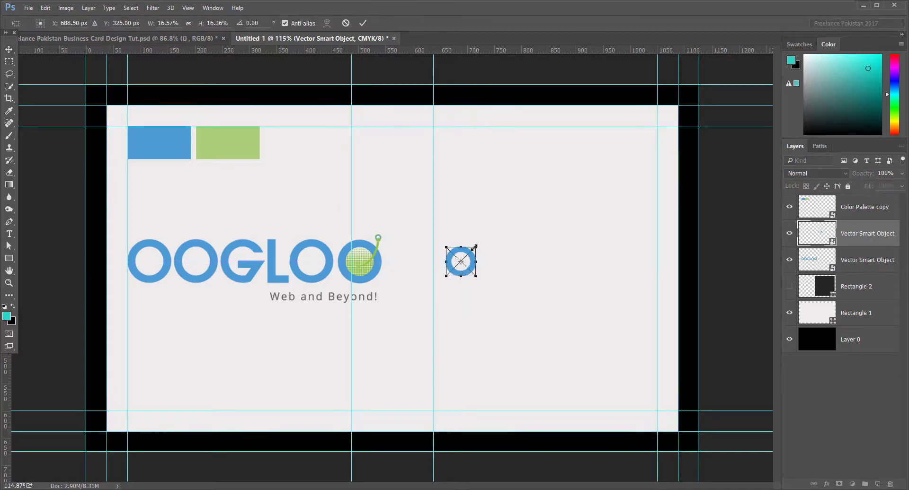
{"action": "left_click_drag", "start_coordinate": [475, 246], "coordinate": [471, 247]}
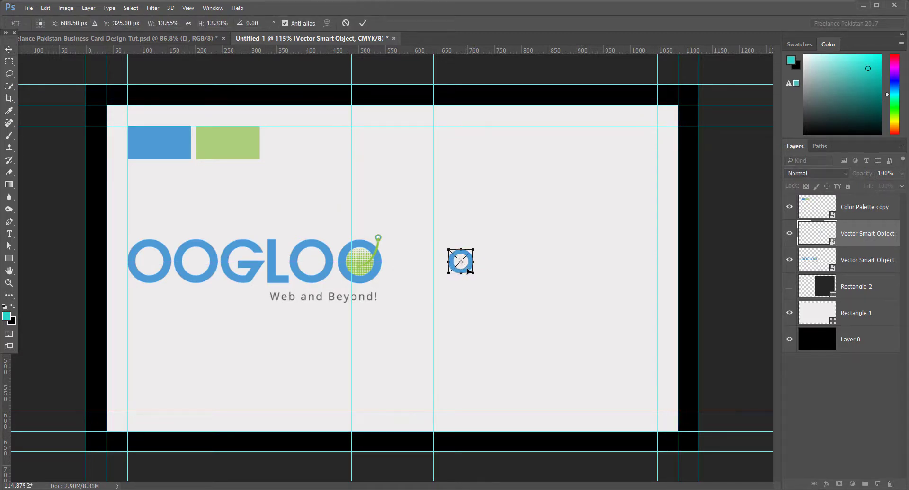
{"action": "key", "text": "Return"}
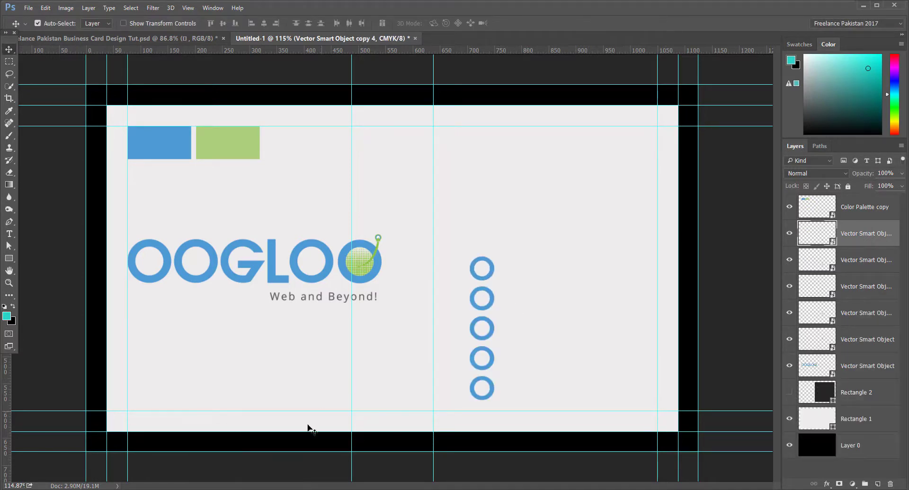
{"action": "left_click", "coordinate": [242, 489]}
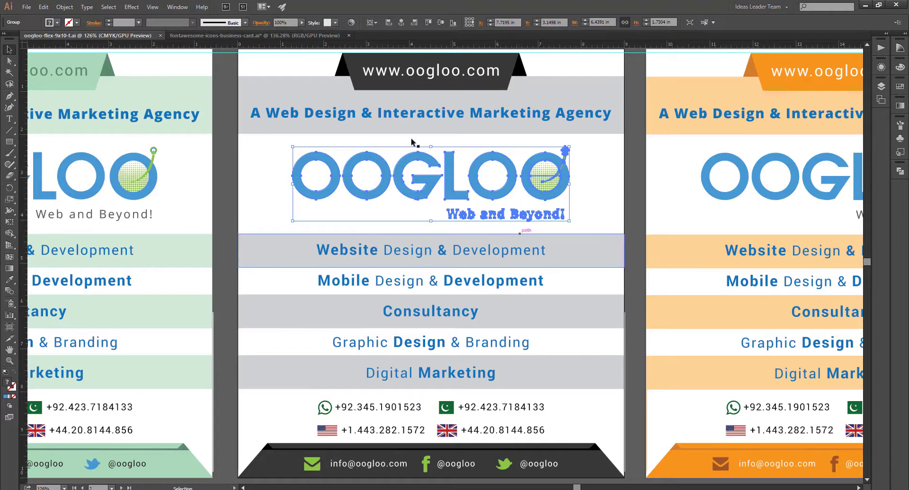
Step: Select the phone, mail, globe, home and Skype icons from the FontAwesome sheet's left column
{"action": "left_click", "coordinate": [282, 36]}
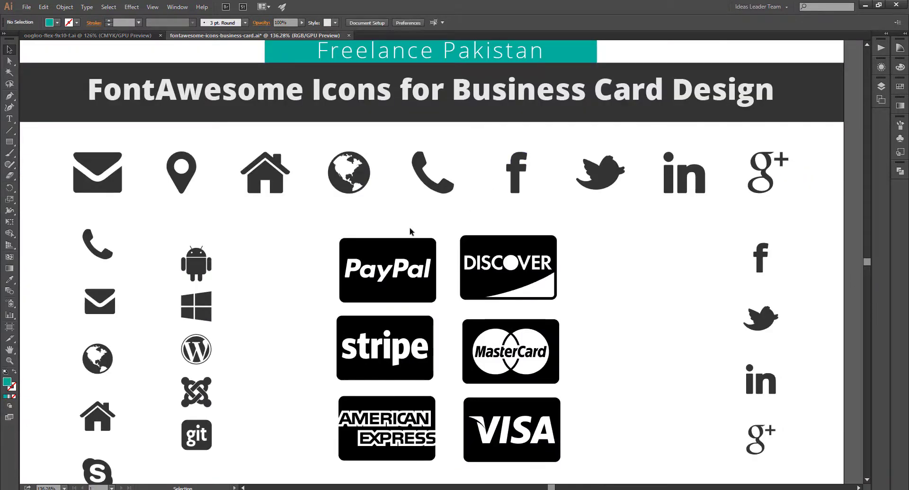
{"action": "left_click_drag", "start_coordinate": [308, 300], "coordinate": [295, 273]}
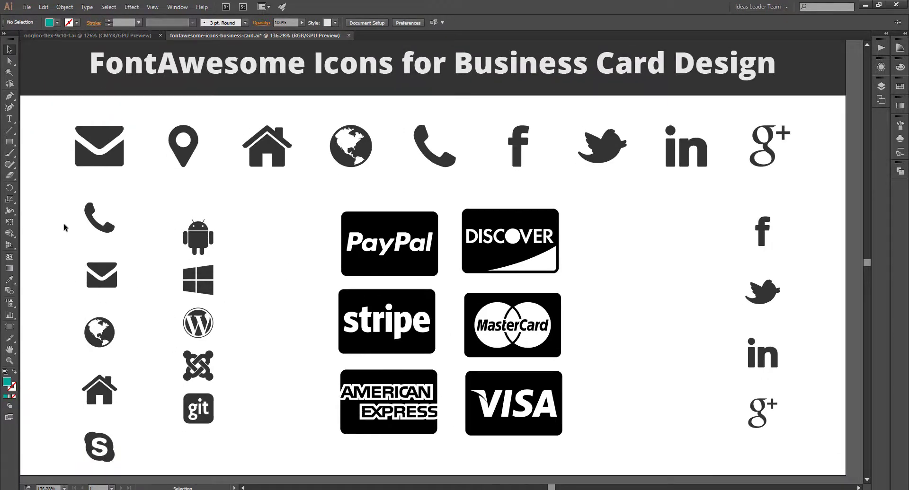
{"action": "left_click_drag", "start_coordinate": [72, 202], "coordinate": [127, 459]}
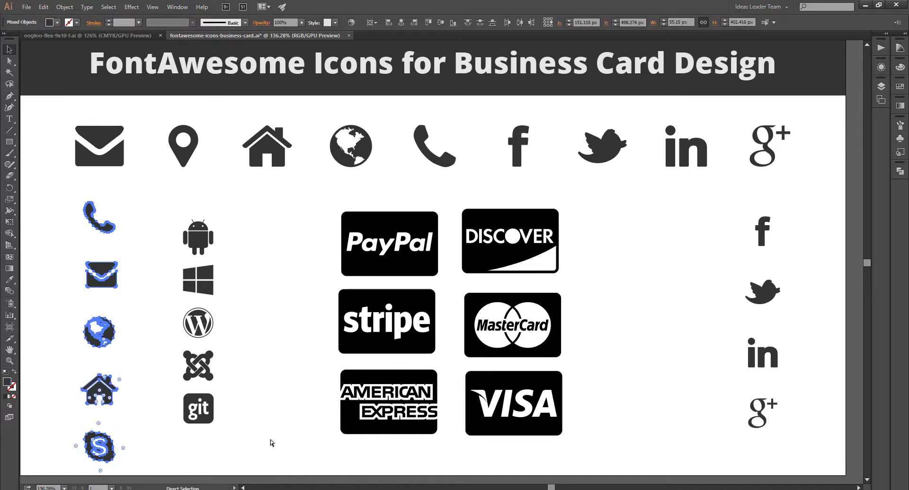
{"action": "left_click", "coordinate": [273, 334]}
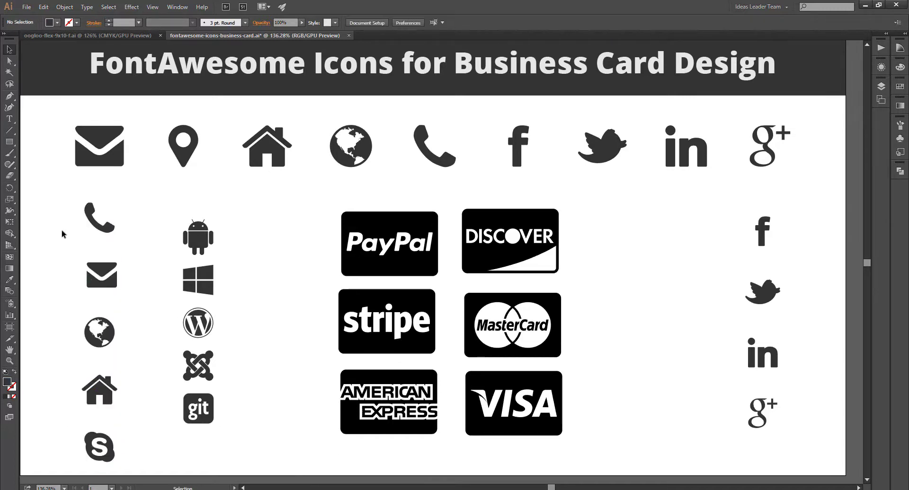
{"action": "key", "text": "a"}
{"action": "left_click_drag", "start_coordinate": [69, 216], "coordinate": [144, 461]}
{"action": "key", "text": "v"}
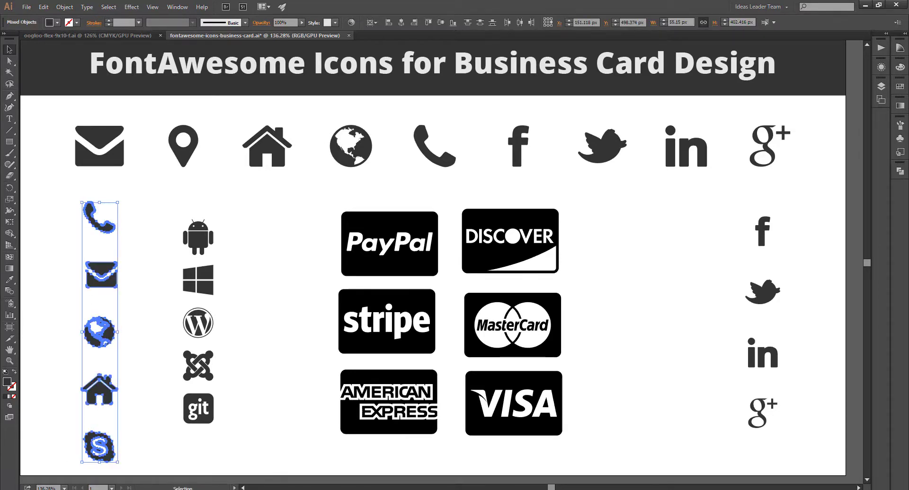
{"action": "left_click", "coordinate": [415, 489]}
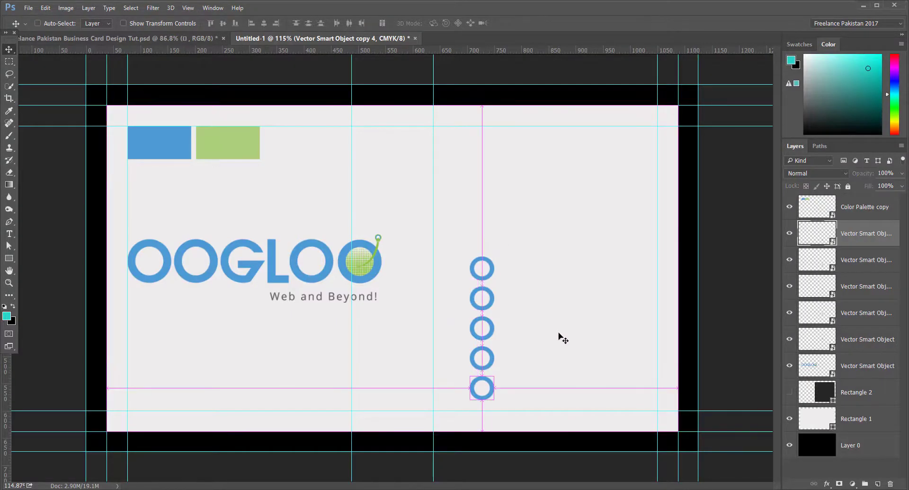
Step: Paste the five contact icons as a smart object and scale them to fit inside the blue rings
{"action": "key", "text": "ctrl+v"}
{"action": "left_click", "coordinate": [501, 173]}
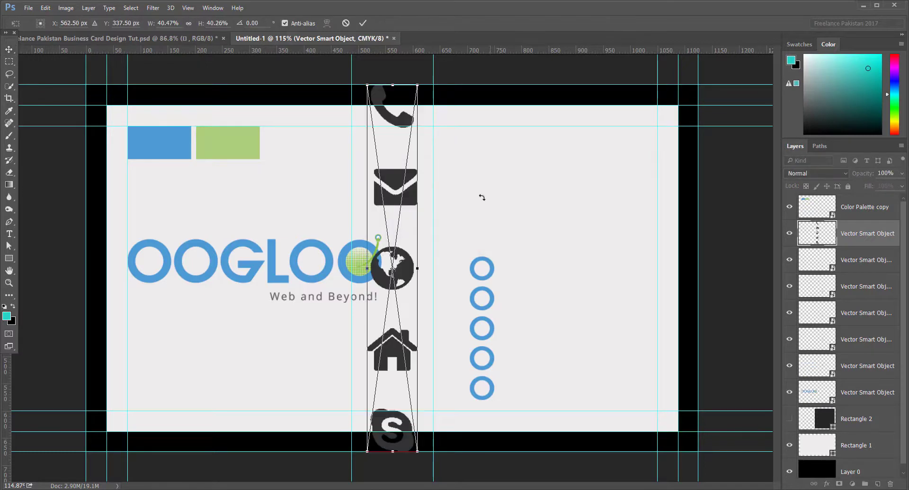
{"action": "left_click_drag", "start_coordinate": [417, 81], "coordinate": [374, 193]}
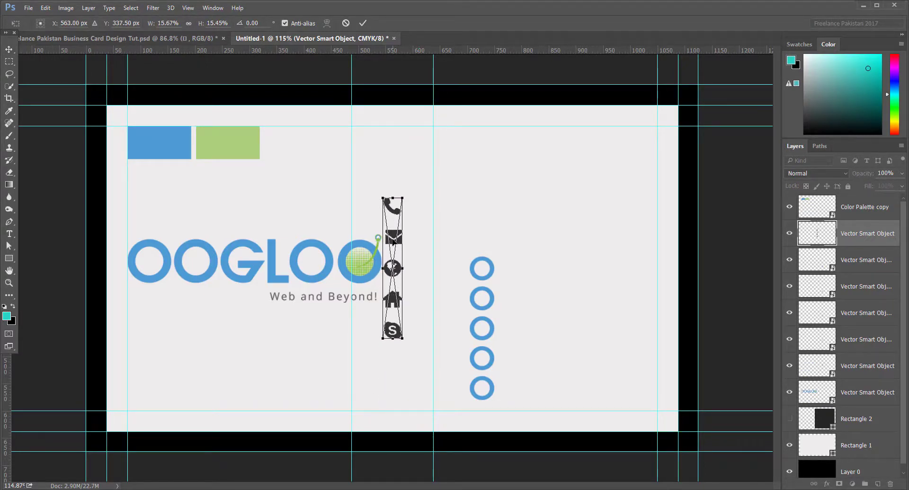
{"action": "key", "text": "Return"}
{"action": "left_click_drag", "start_coordinate": [393, 240], "coordinate": [484, 299]}
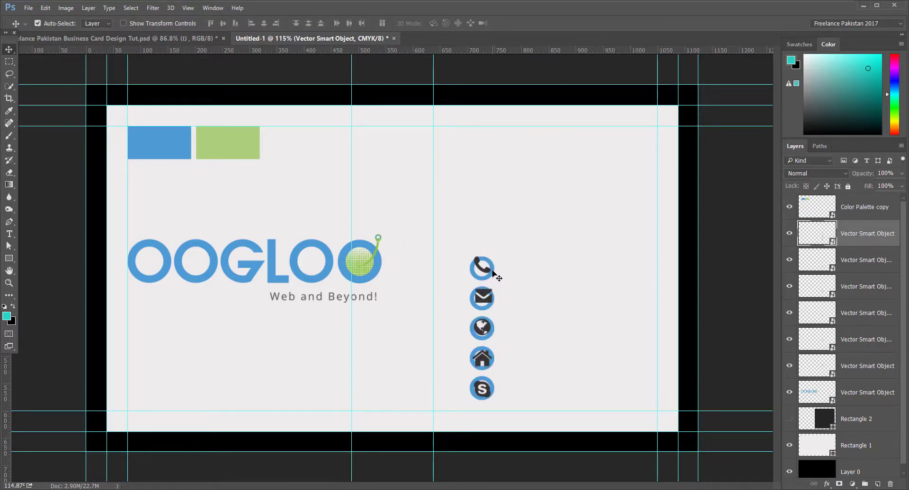
{"action": "key", "text": "ctrl+t"}
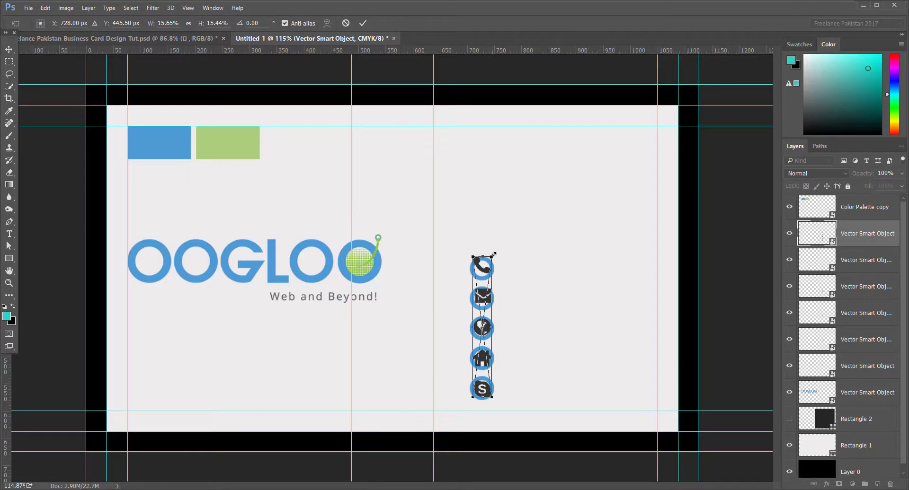
{"action": "left_click_drag", "start_coordinate": [493, 254], "coordinate": [481, 271]}
{"action": "key", "text": "Return"}
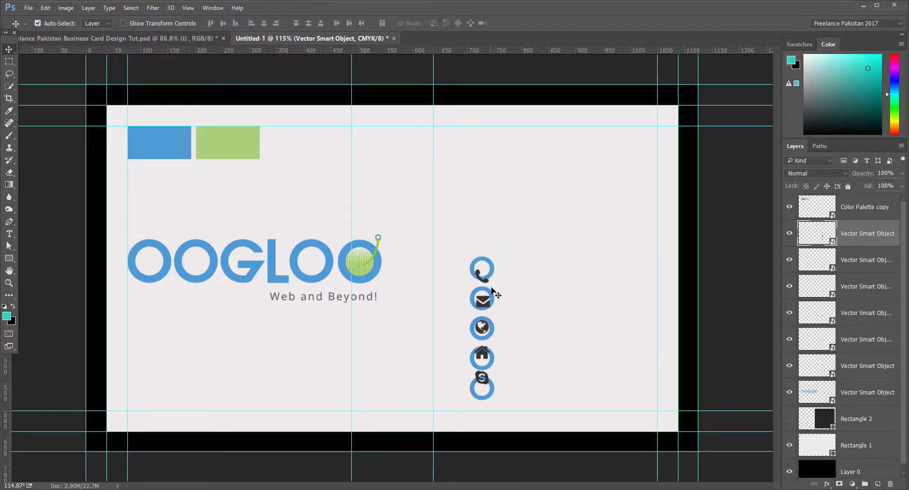
Step: Realign the top ring, hide all five blue rings, and nudge the icon column up-left
{"action": "left_click", "coordinate": [491, 275]}
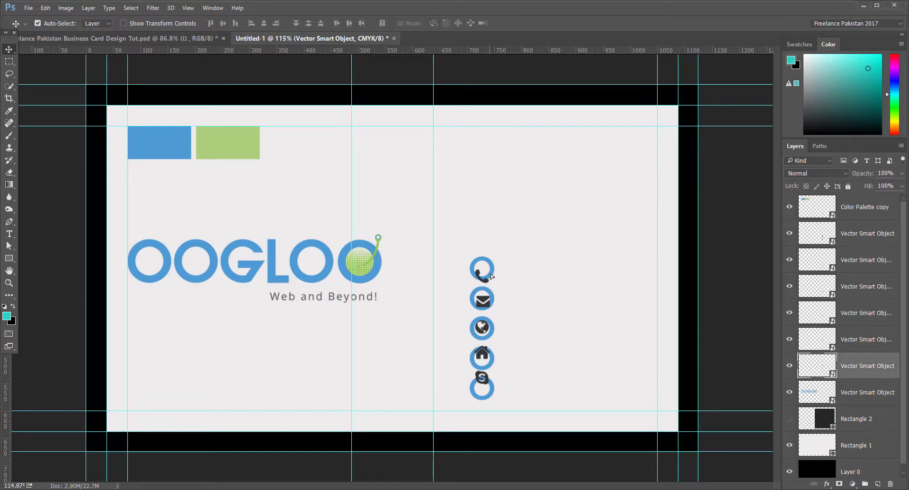
{"action": "left_click_drag", "start_coordinate": [492, 276], "coordinate": [494, 303]}
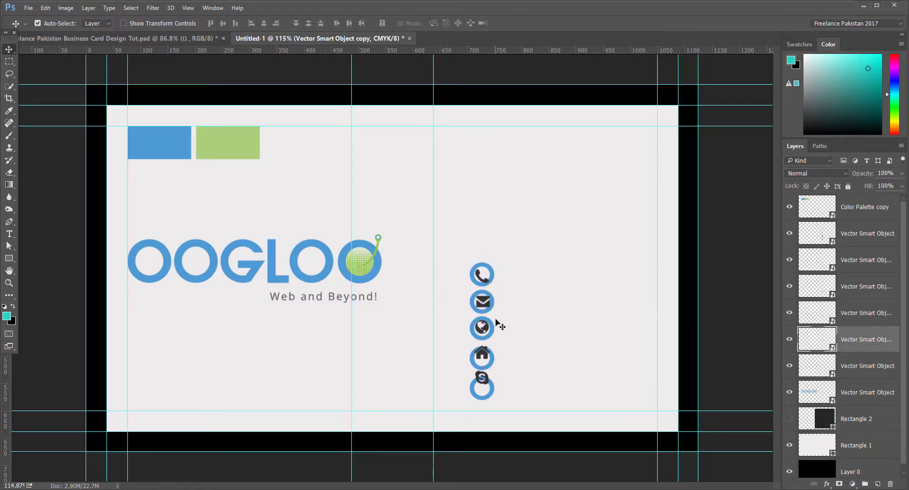
{"action": "left_click", "coordinate": [494, 331]}
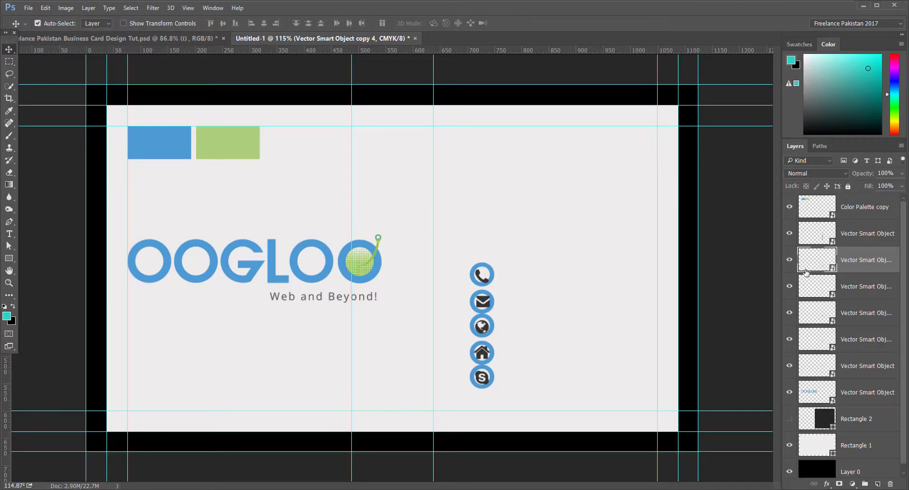
{"action": "left_click", "coordinate": [789, 260]}
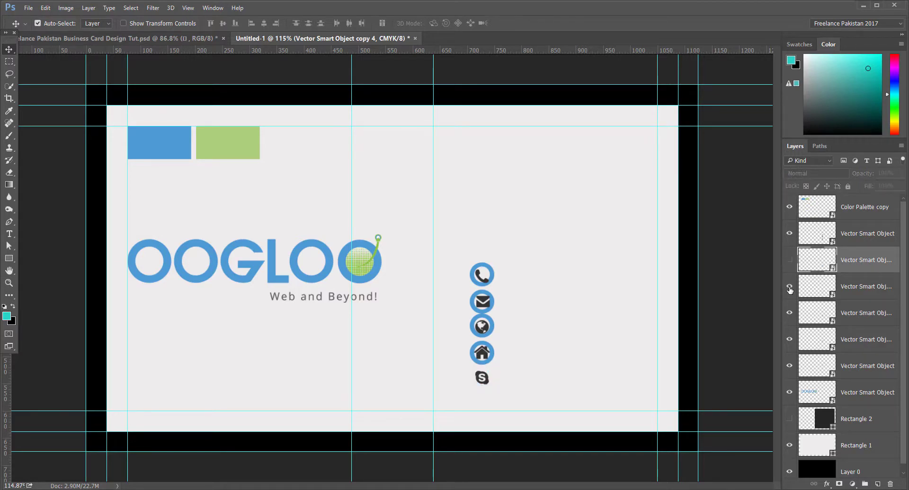
{"action": "left_click_drag", "start_coordinate": [789, 289], "coordinate": [789, 366]}
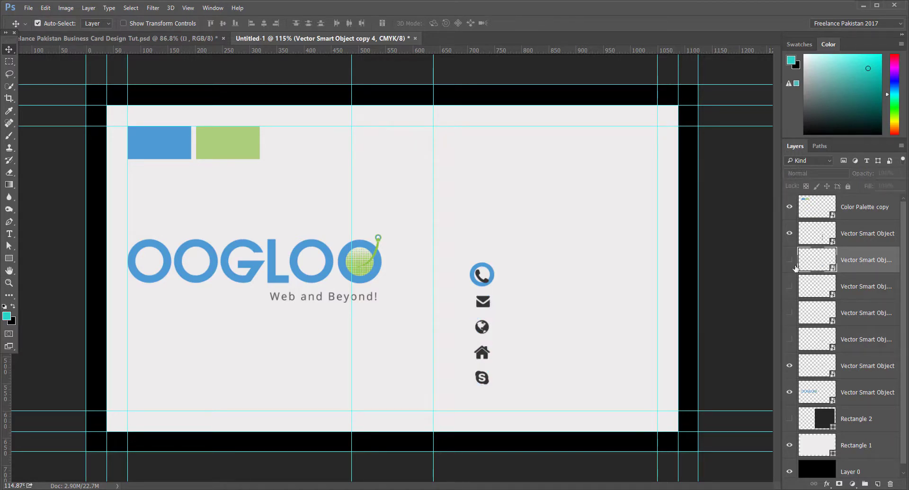
{"action": "left_click", "coordinate": [790, 207]}
{"action": "left_click", "coordinate": [789, 207]}
{"action": "left_click", "coordinate": [789, 366]}
{"action": "left_click_drag", "start_coordinate": [483, 306], "coordinate": [480, 287]}
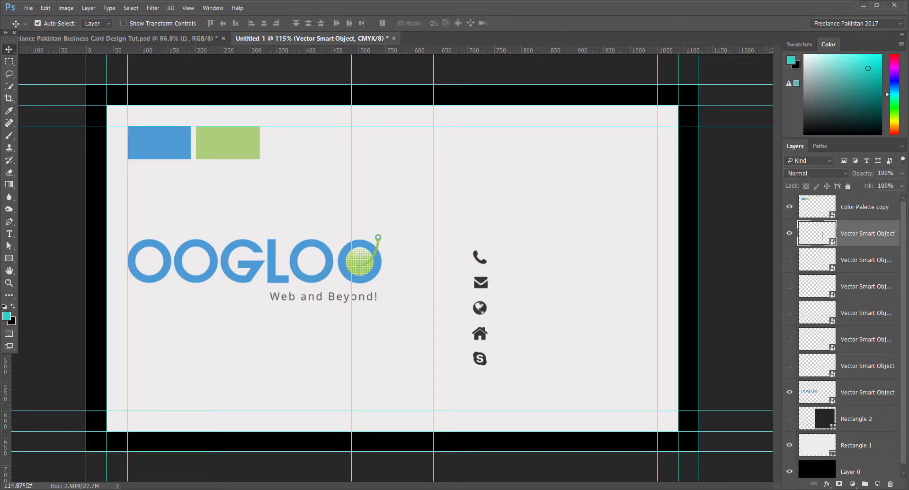
Step: Give the contact icons a Color Overlay sampled from the blue bar and move the column up-left
{"action": "left_click", "coordinate": [827, 484]}
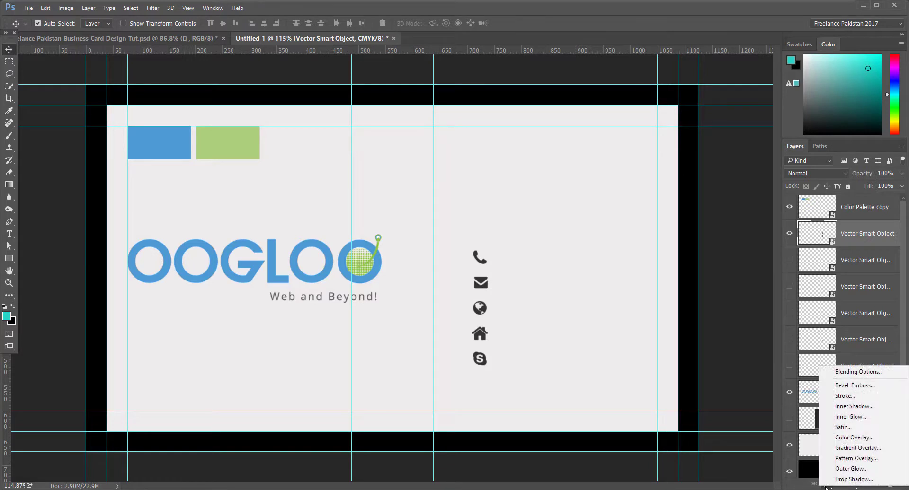
{"action": "left_click", "coordinate": [854, 437]}
{"action": "left_click_drag", "start_coordinate": [649, 191], "coordinate": [720, 157]}
{"action": "left_click", "coordinate": [774, 190]}
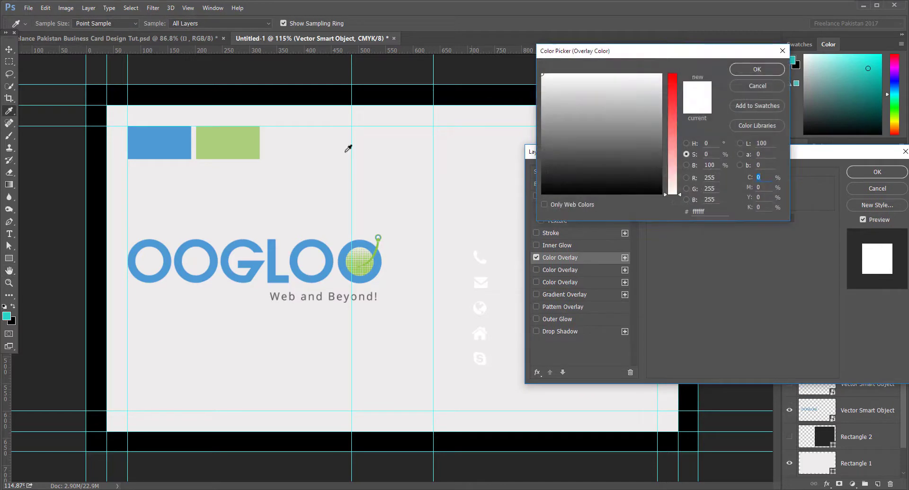
{"action": "left_click", "coordinate": [179, 136]}
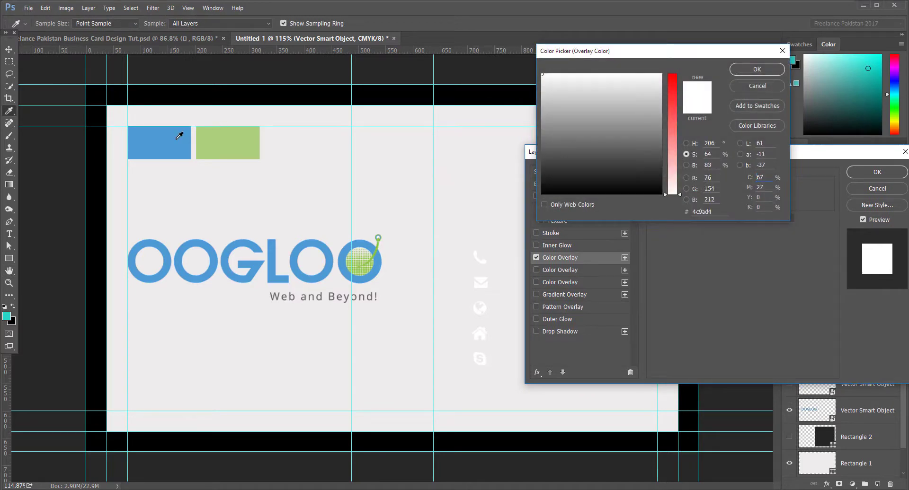
{"action": "left_click", "coordinate": [754, 71]}
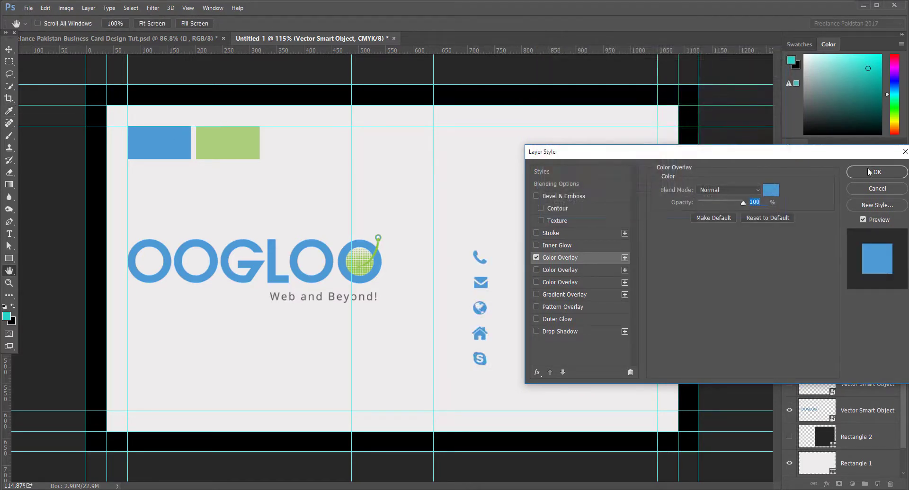
{"action": "left_click", "coordinate": [875, 172]}
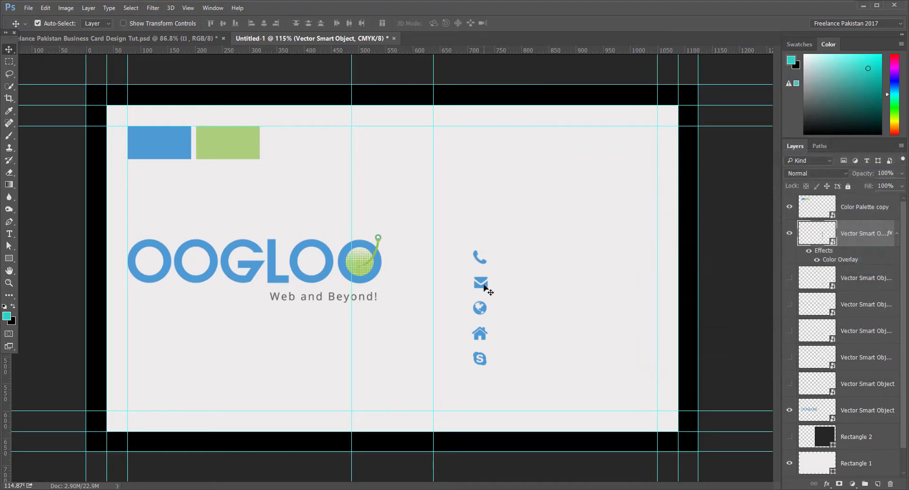
{"action": "left_click_drag", "start_coordinate": [484, 288], "coordinate": [462, 254]}
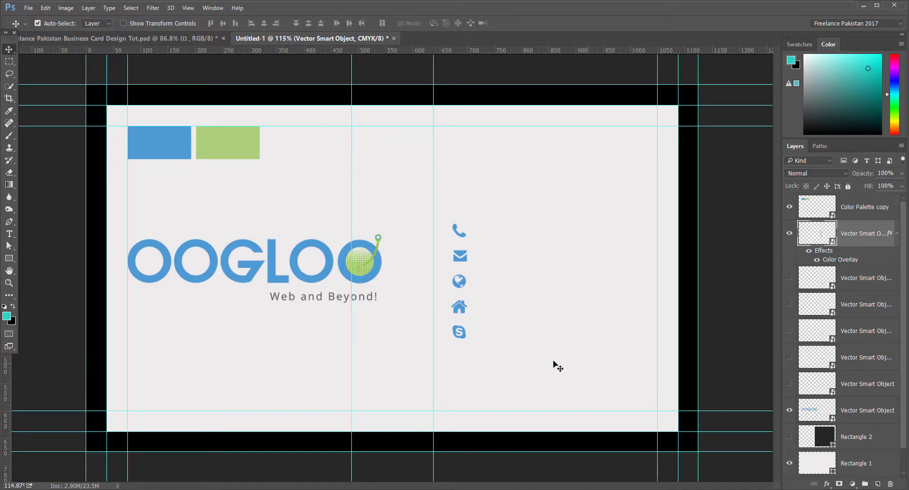
Step: Copy the top row of nine icons from the Illustrator icon sheet
{"action": "left_click", "coordinate": [243, 489]}
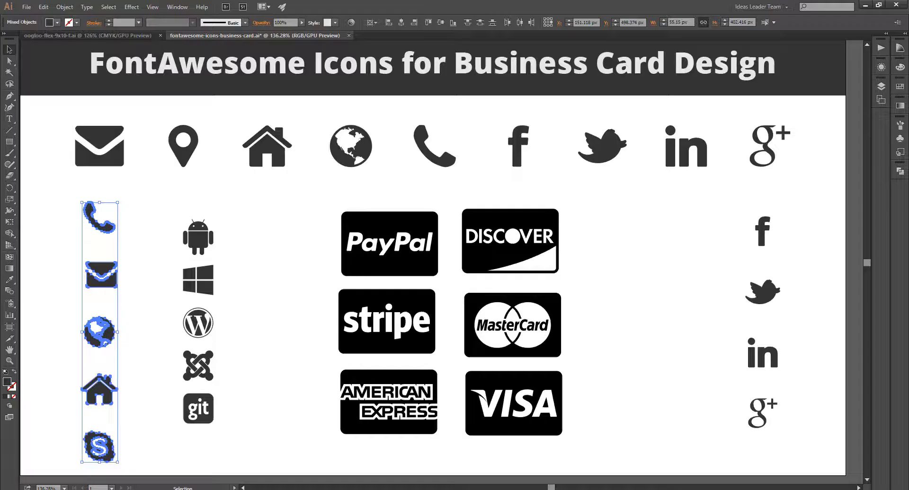
{"action": "left_click_drag", "start_coordinate": [802, 123], "coordinate": [97, 159]}
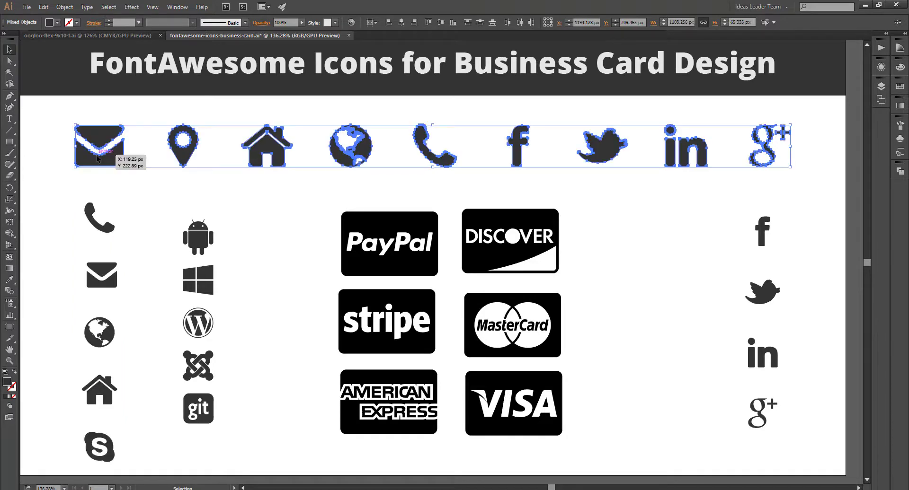
{"action": "key", "text": "ctrl+c"}
{"action": "key", "text": "alt+Tab"}
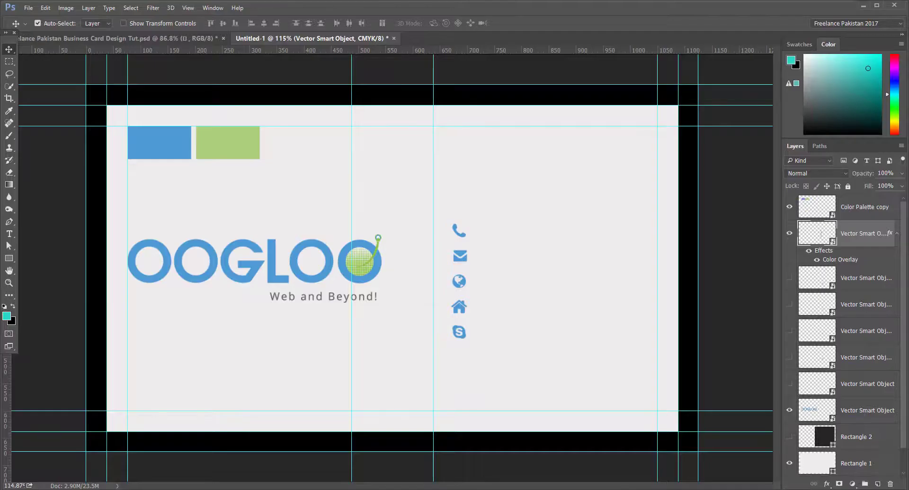
Step: Paste the nine-icon row as a smart object, shrink it and place it along the card's bottom
{"action": "key", "text": "ctrl+v"}
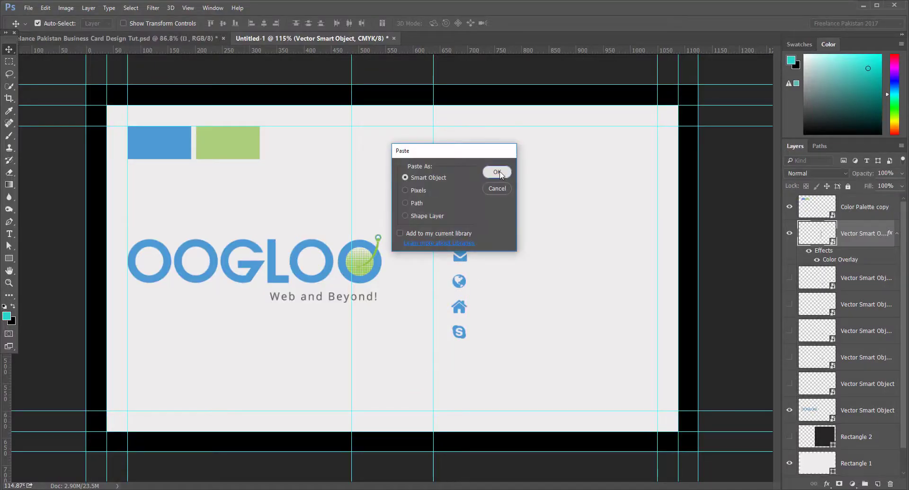
{"action": "key", "text": "Return"}
{"action": "left_click_drag", "start_coordinate": [696, 252], "coordinate": [466, 397]}
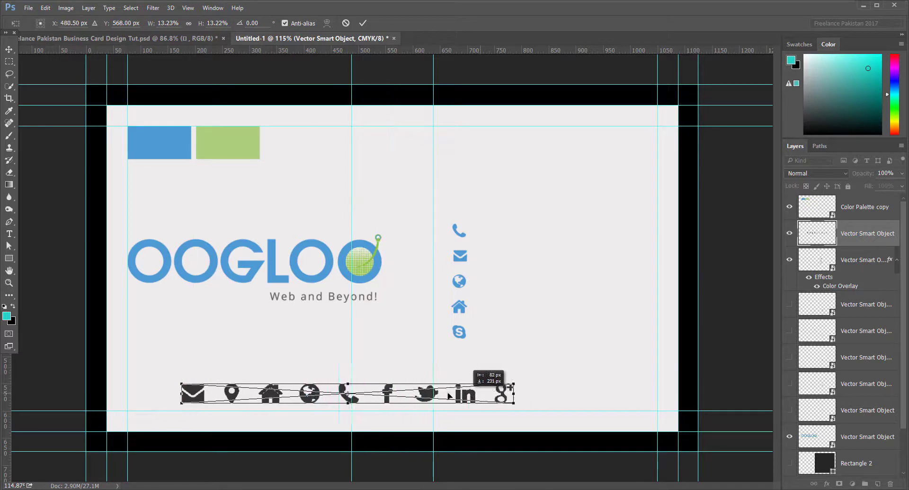
{"action": "left_click_drag", "start_coordinate": [466, 396], "coordinate": [432, 397]}
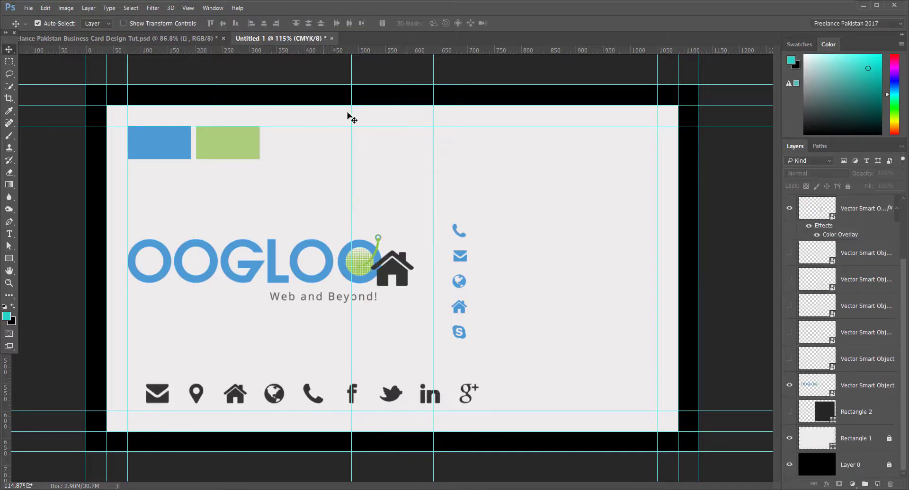
Step: Lock the guides with View > Lock Guides
{"action": "left_click", "coordinate": [188, 8]}
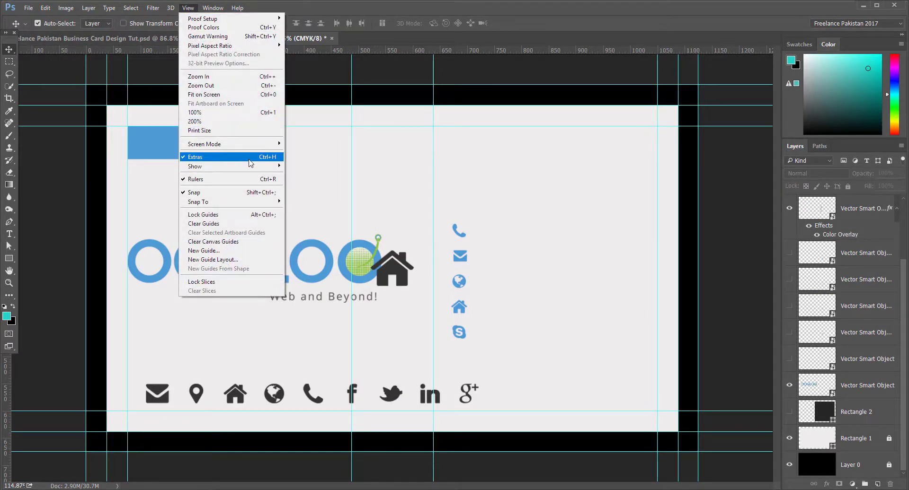
{"action": "left_click", "coordinate": [225, 218]}
{"action": "left_click_drag", "start_coordinate": [85, 84], "coordinate": [184, 211]}
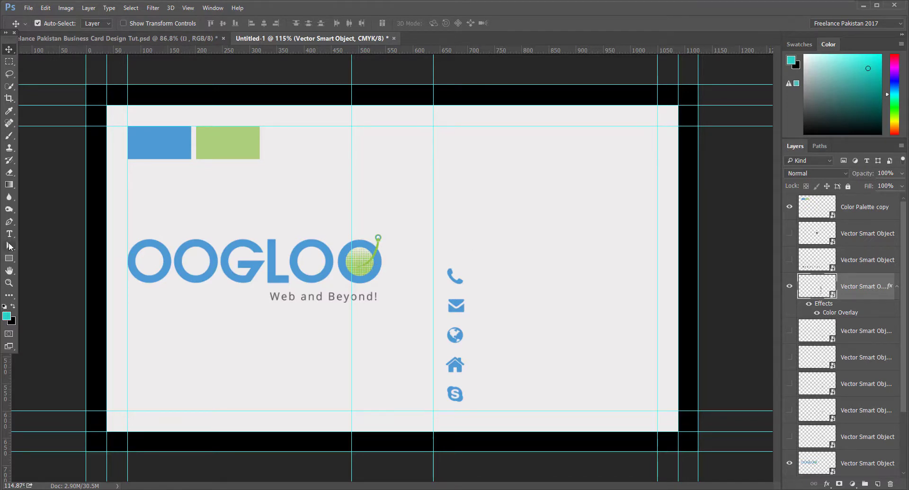
Step: Take the Type tool and set the font to Open Sans Bold
{"action": "left_click", "coordinate": [9, 234]}
{"action": "left_click", "coordinate": [118, 23]}
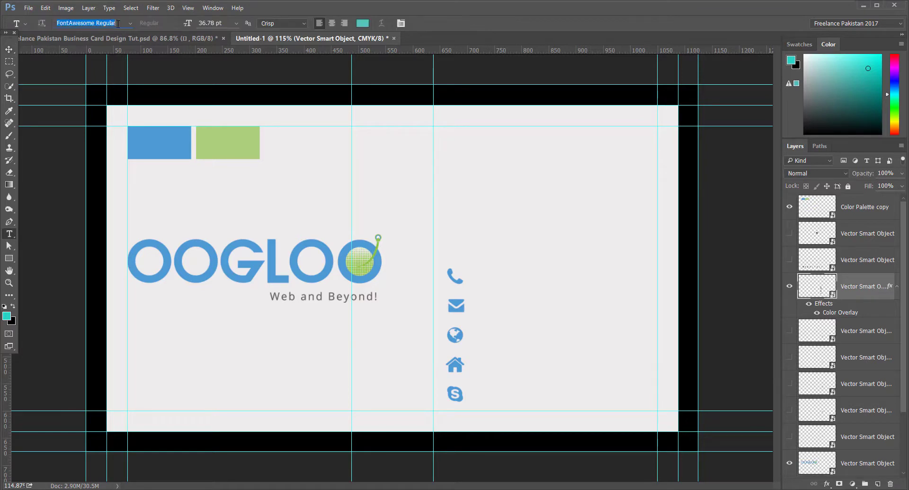
{"action": "type", "text": "open"}
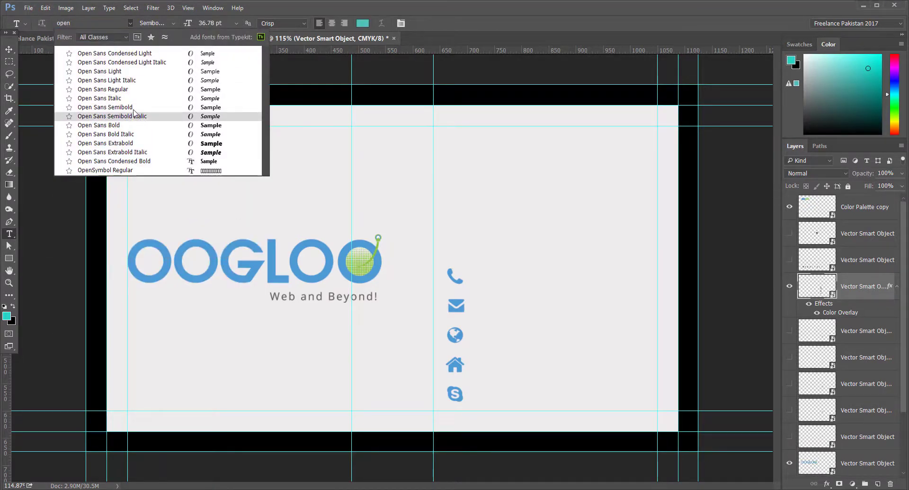
{"action": "left_click", "coordinate": [133, 125]}
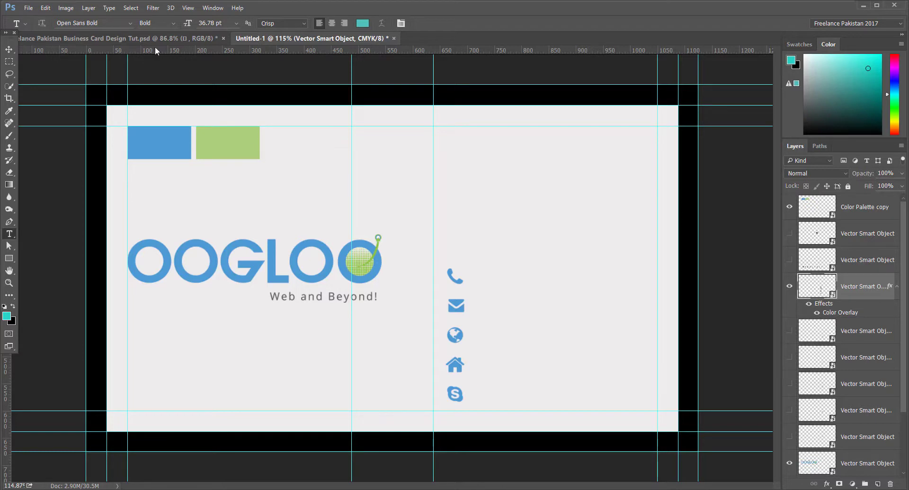
Step: Check the card at Print Size, zoom back in, and set the font size to 11 pt
{"action": "left_click", "coordinate": [192, 8]}
{"action": "left_click", "coordinate": [189, 8]}
{"action": "left_click", "coordinate": [188, 8]}
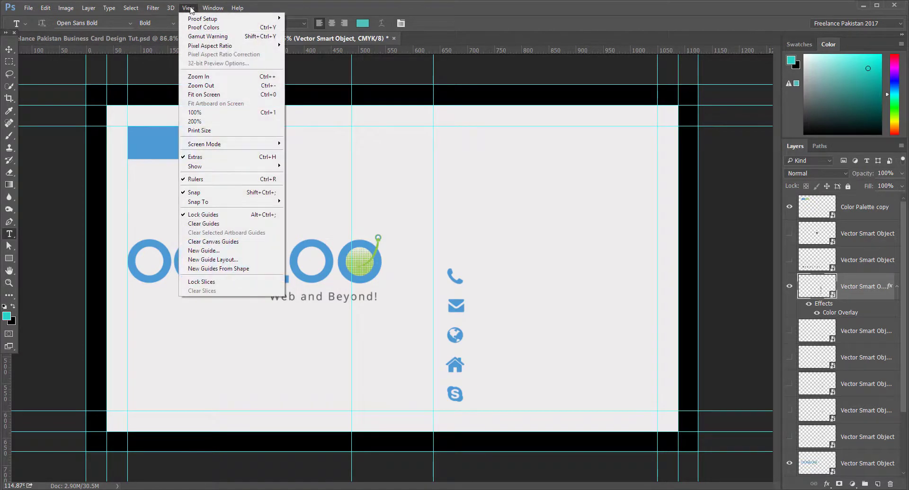
{"action": "left_click", "coordinate": [222, 131]}
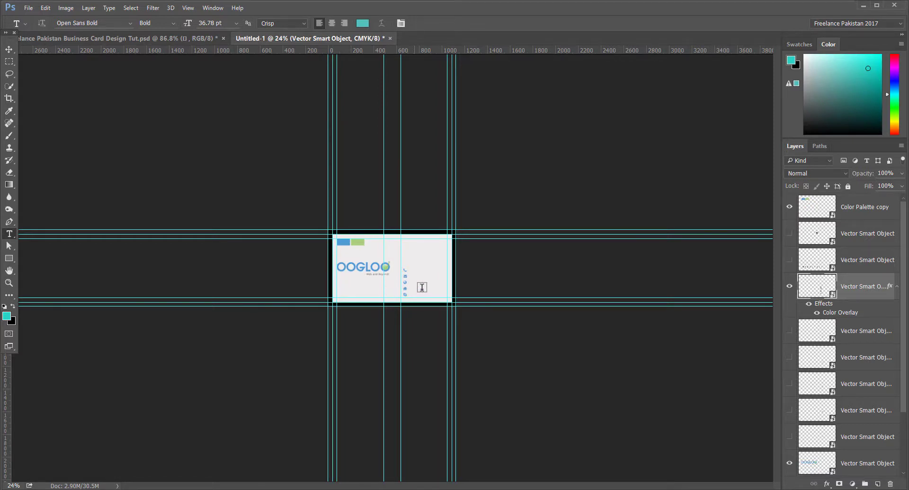
{"action": "left_click_drag", "start_coordinate": [422, 279], "coordinate": [468, 294]}
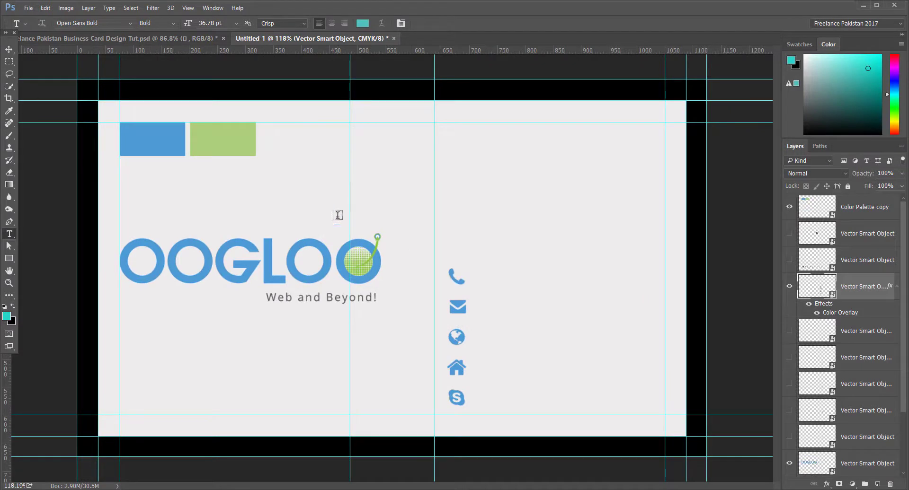
{"action": "left_click", "coordinate": [224, 23]}
{"action": "type", "text": "11"}
{"action": "key", "text": "Tab"}
Step: Type the cardholder's full name at the card's top right and nudge it slightly left and down
{"action": "left_click", "coordinate": [465, 146]}
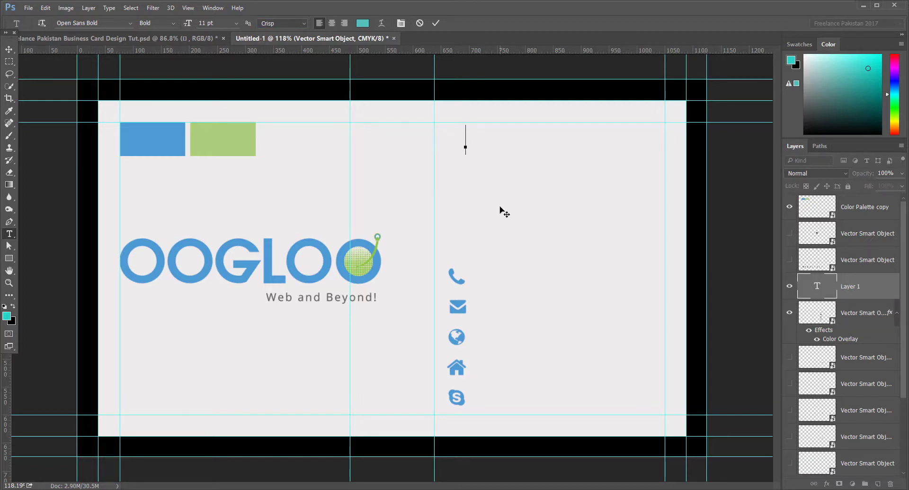
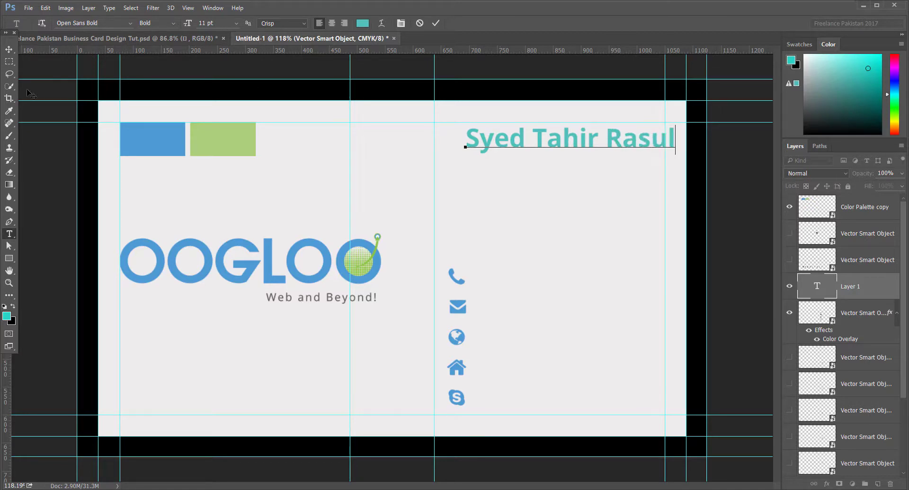
{"action": "left_click", "coordinate": [9, 49]}
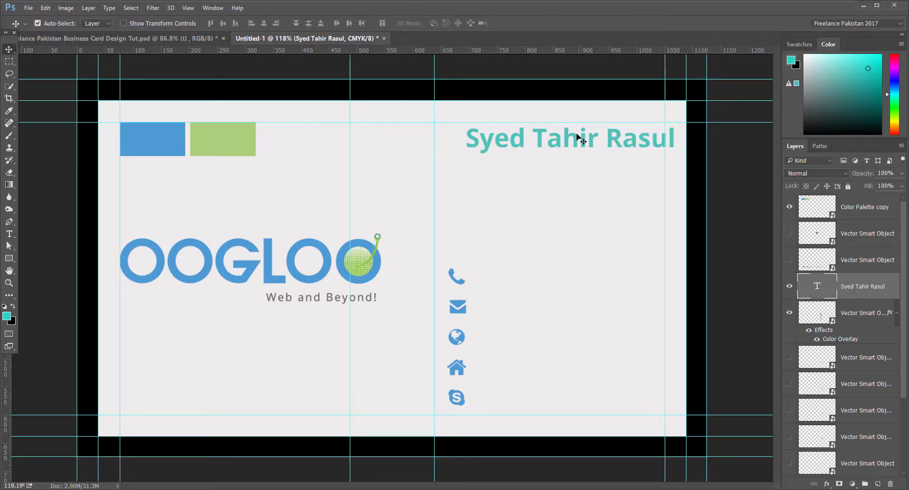
{"action": "left_click_drag", "start_coordinate": [572, 138], "coordinate": [551, 146]}
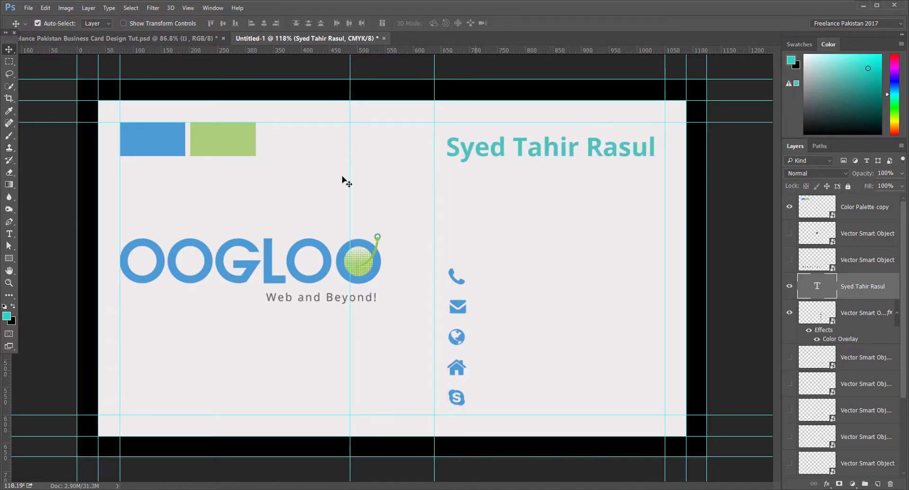
{"action": "left_click", "coordinate": [8, 232]}
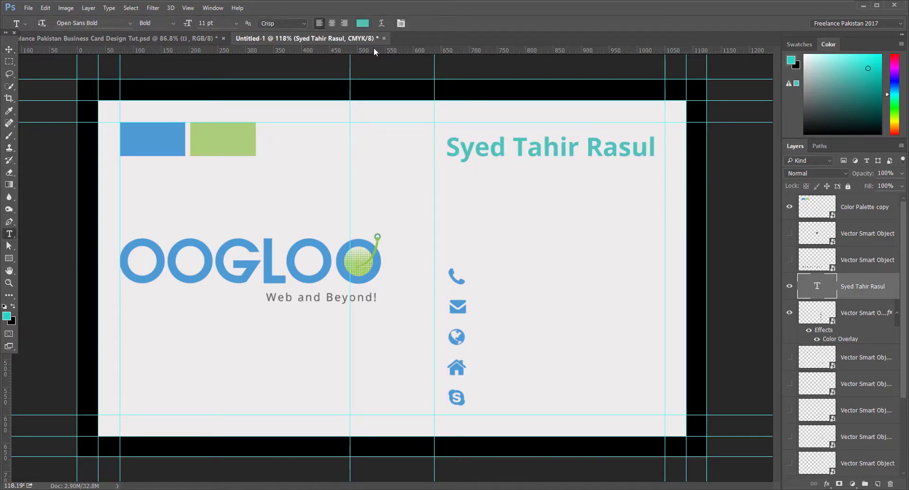
Step: Make the name's text colour black (#000000), then select its first two words
{"action": "left_click", "coordinate": [364, 25]}
{"action": "left_click_drag", "start_coordinate": [551, 182], "coordinate": [520, 207]}
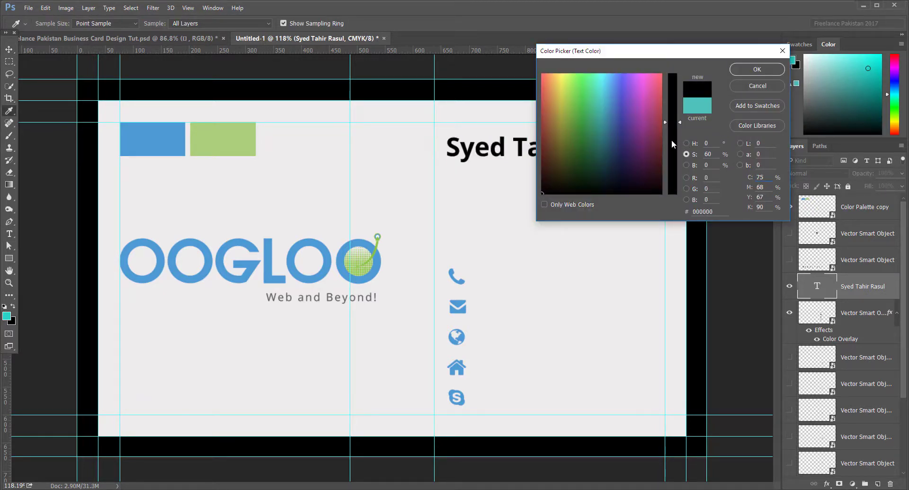
{"action": "mouse_move", "coordinate": [671, 142]}
{"action": "left_mouse_down"}
{"action": "mouse_move", "coordinate": [671, 157]}
{"action": "mouse_move", "coordinate": [671, 132]}
{"action": "left_mouse_up"}
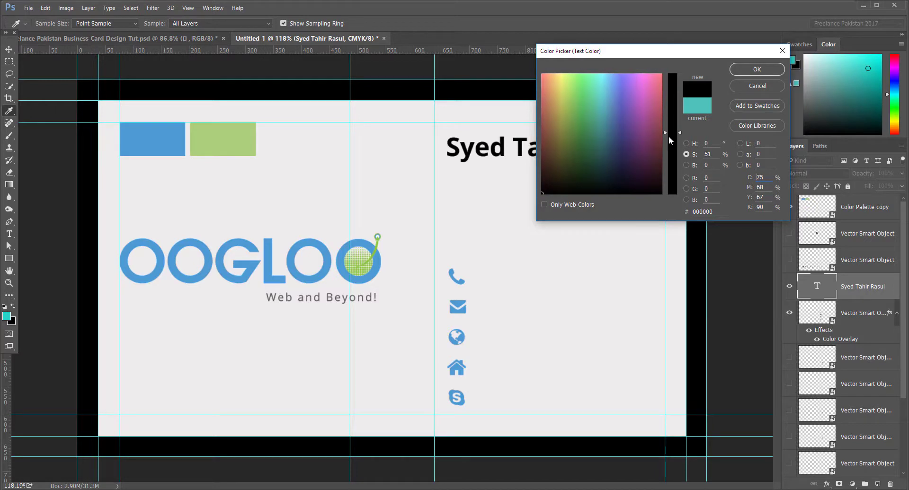
{"action": "left_click", "coordinate": [756, 71]}
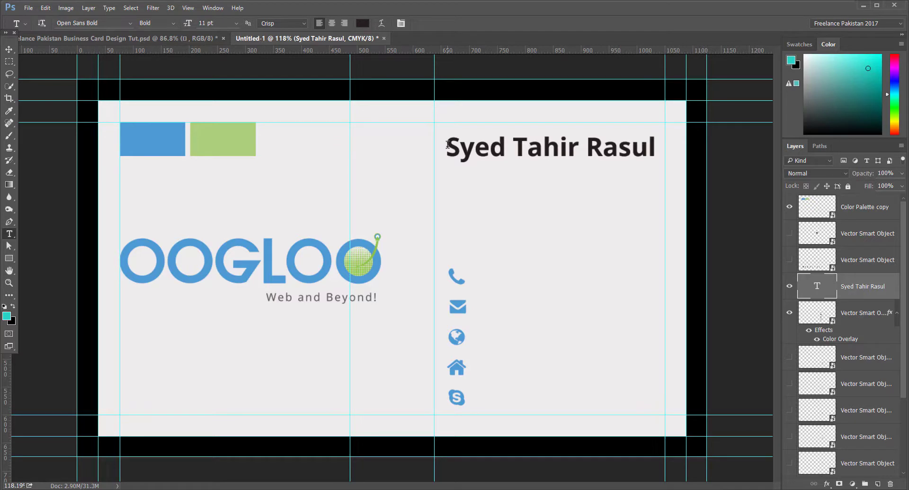
{"action": "left_click_drag", "start_coordinate": [447, 144], "coordinate": [577, 157]}
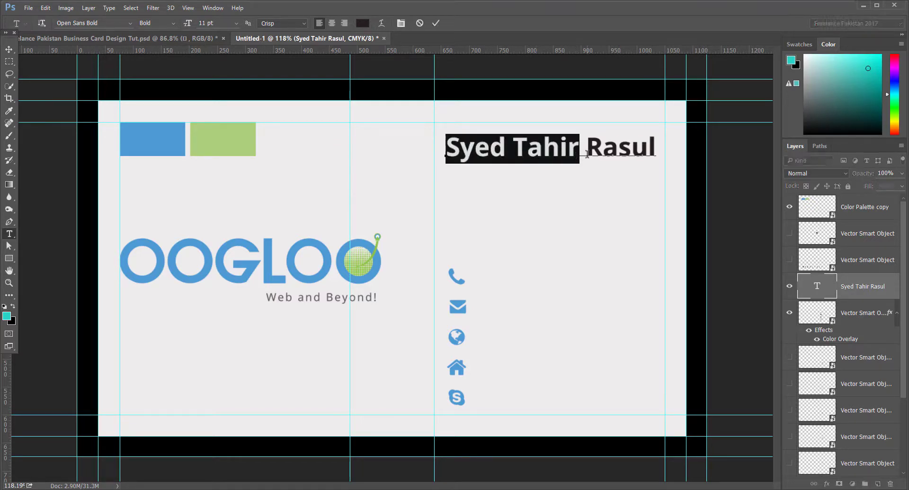
Step: Set the cardholder's surname to Open Sans Light, keeping the given names bold
{"action": "double_click", "coordinate": [618, 150]}
{"action": "double_click", "coordinate": [589, 148]}
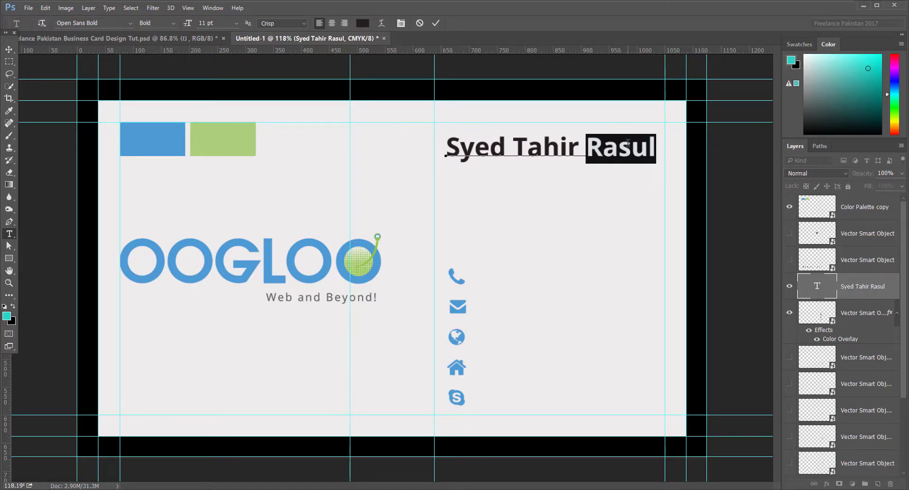
{"action": "left_click", "coordinate": [172, 24]}
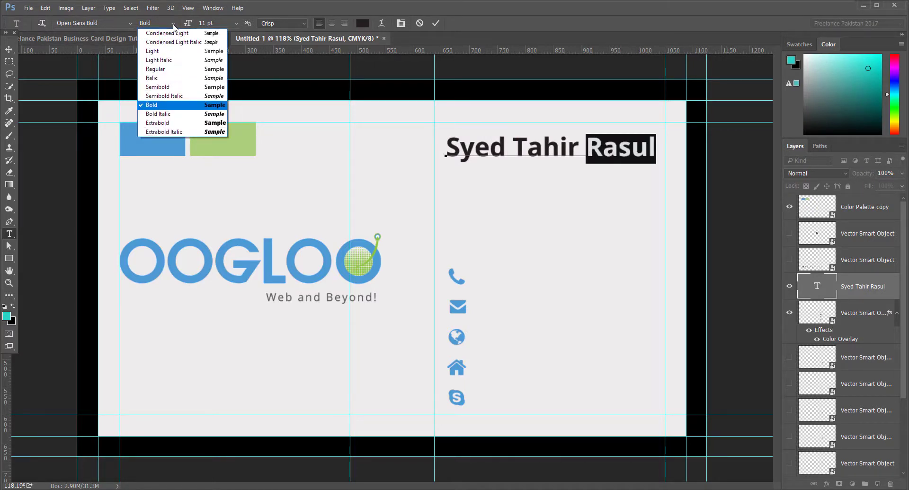
{"action": "left_click", "coordinate": [163, 52]}
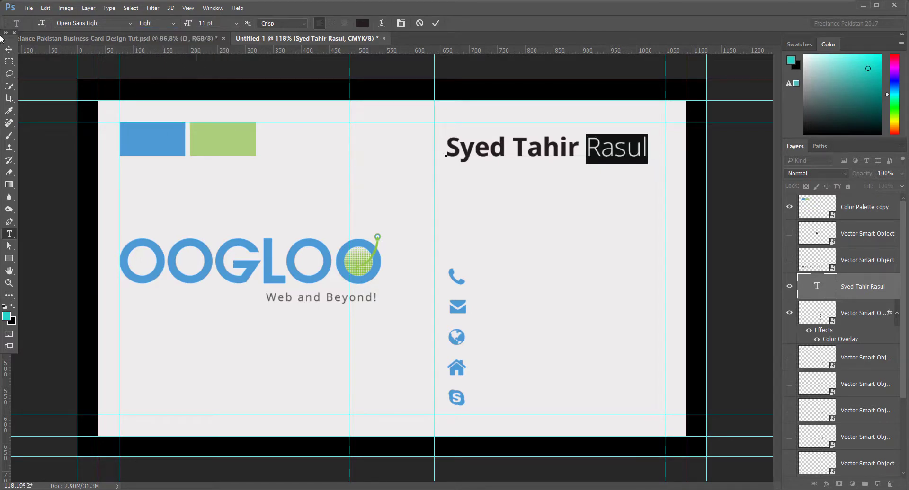
{"action": "left_click", "coordinate": [9, 50]}
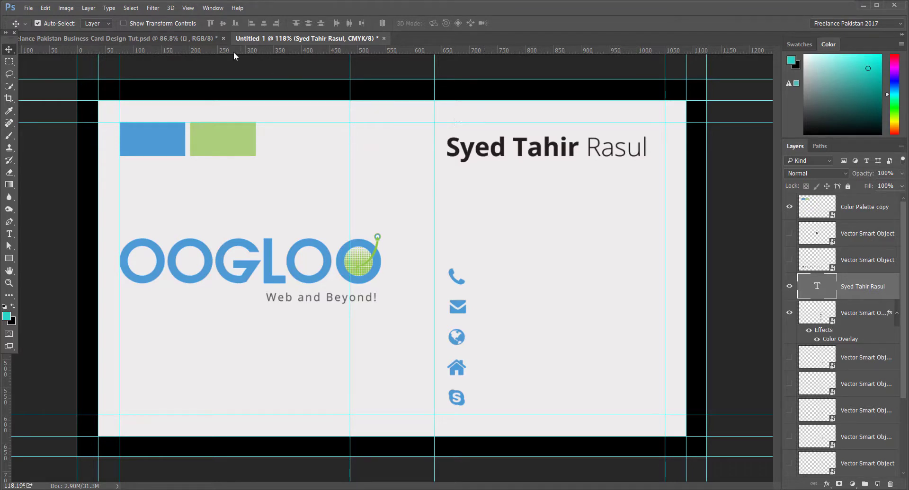
{"action": "key", "text": "t"}
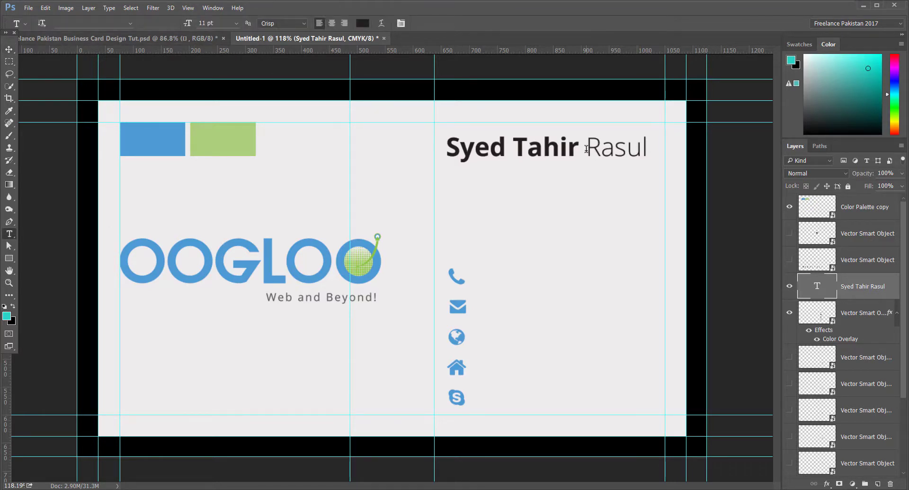
{"action": "left_click_drag", "start_coordinate": [586, 150], "coordinate": [646, 148]}
{"action": "key", "text": "ctrl+c"}
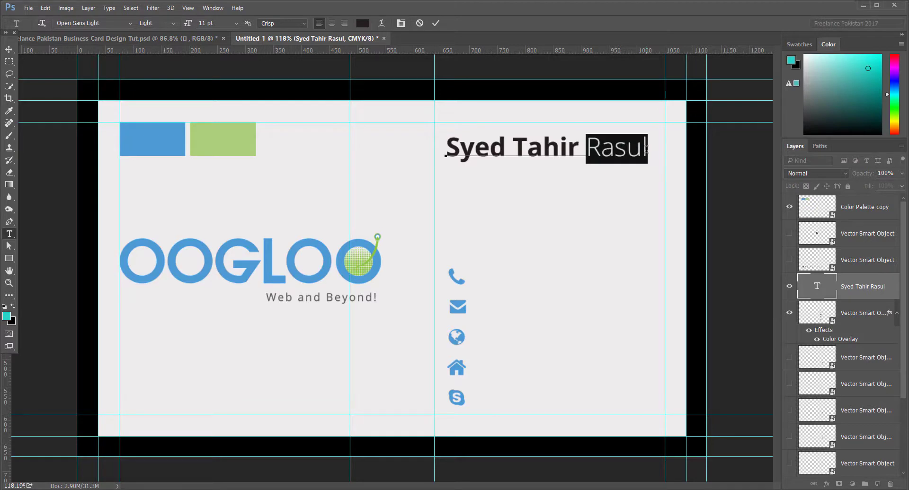
{"action": "left_click", "coordinate": [8, 50]}
{"action": "key", "text": "t"}
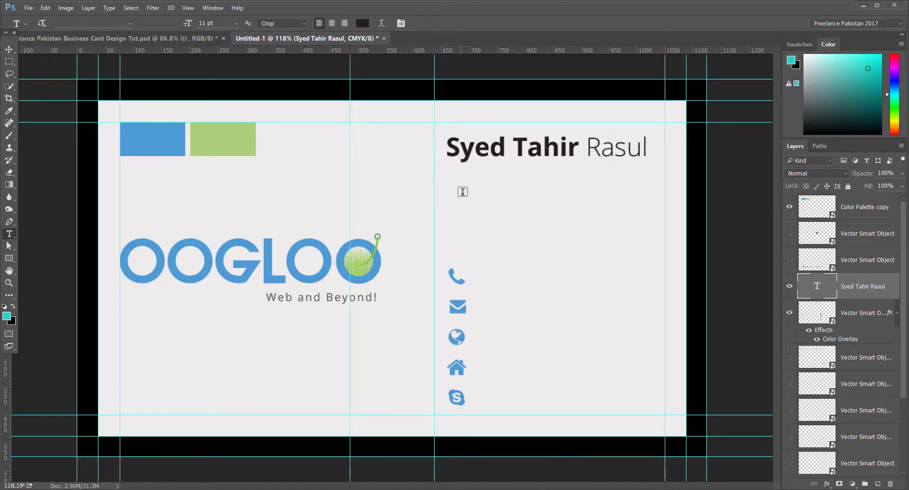
{"action": "left_click", "coordinate": [451, 187]}
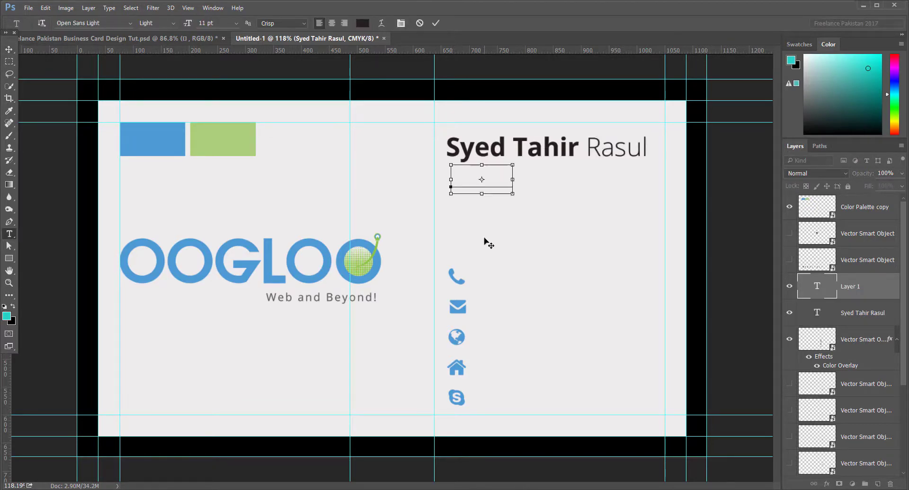
Step: Type 'Founding Director' on a new line under the name and size it to 9 pt
{"action": "key", "text": "ctrl+v"}
{"action": "left_click_drag", "start_coordinate": [514, 178], "coordinate": [444, 182]}
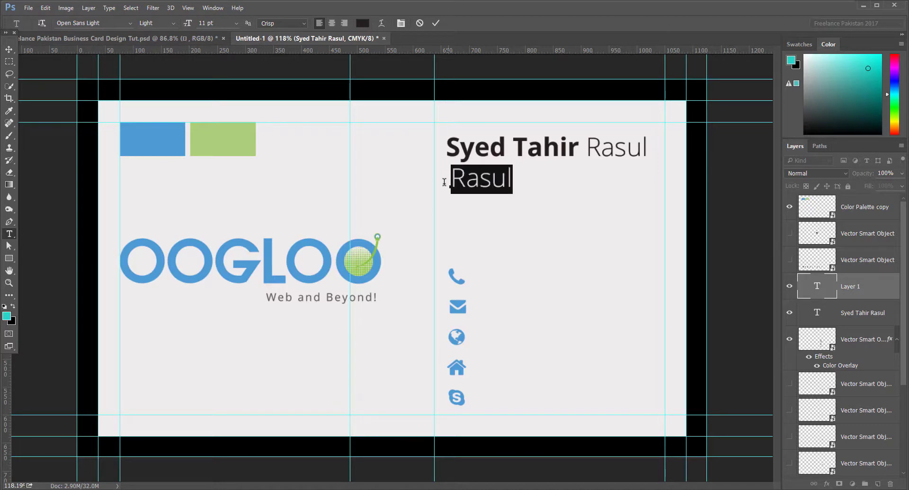
{"action": "type", "text": "Fou"}
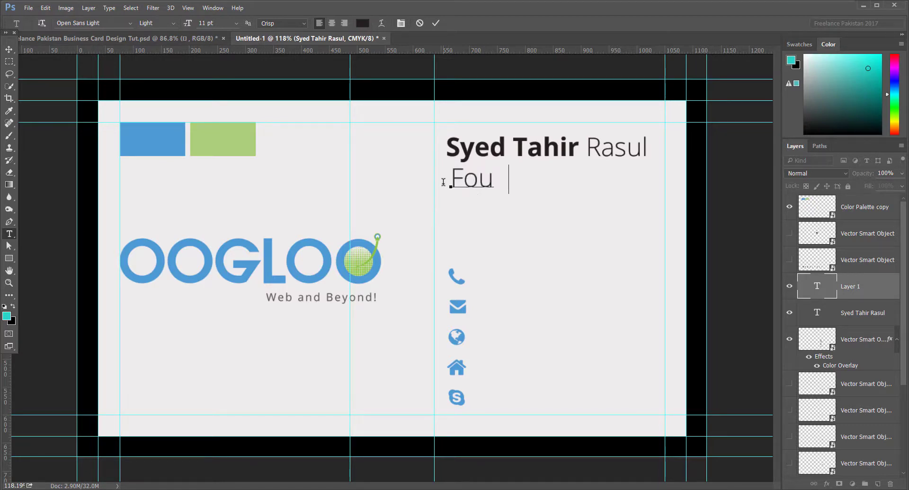
{"action": "type", "text": "nding Di"}
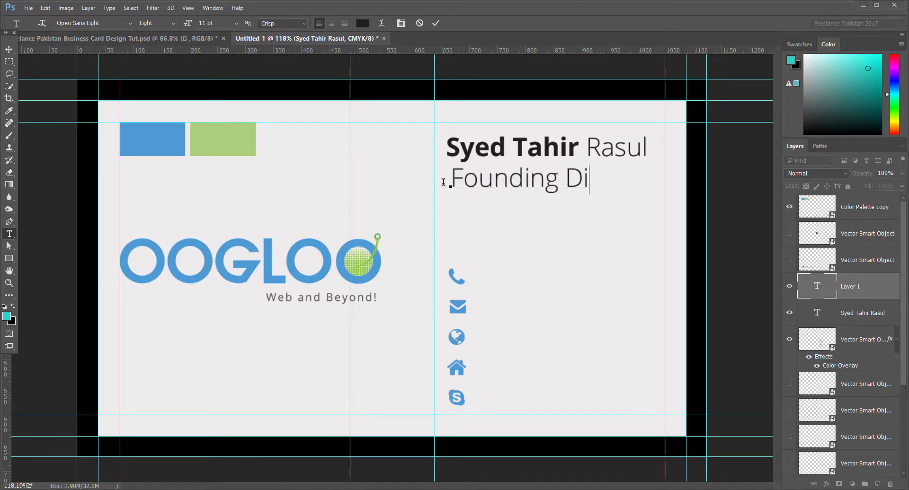
{"action": "type", "text": "rector"}
{"action": "key", "text": "ctrl+a"}
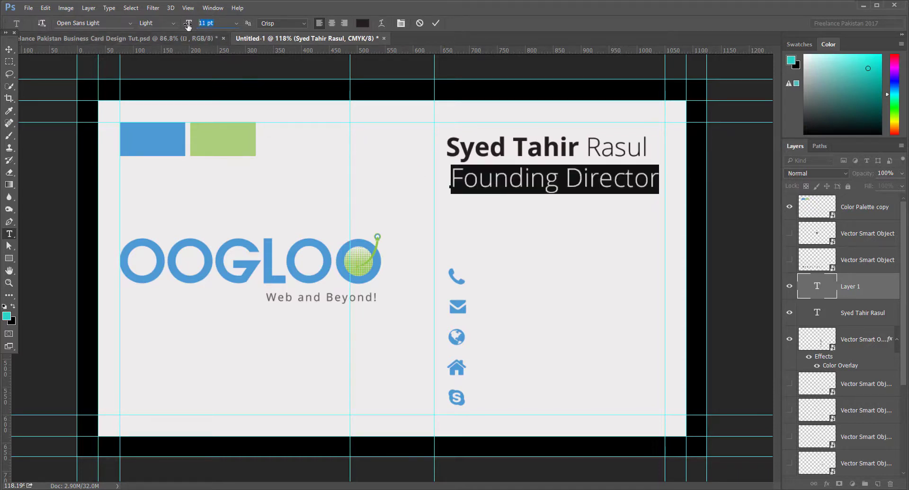
{"action": "type", "text": "9"}
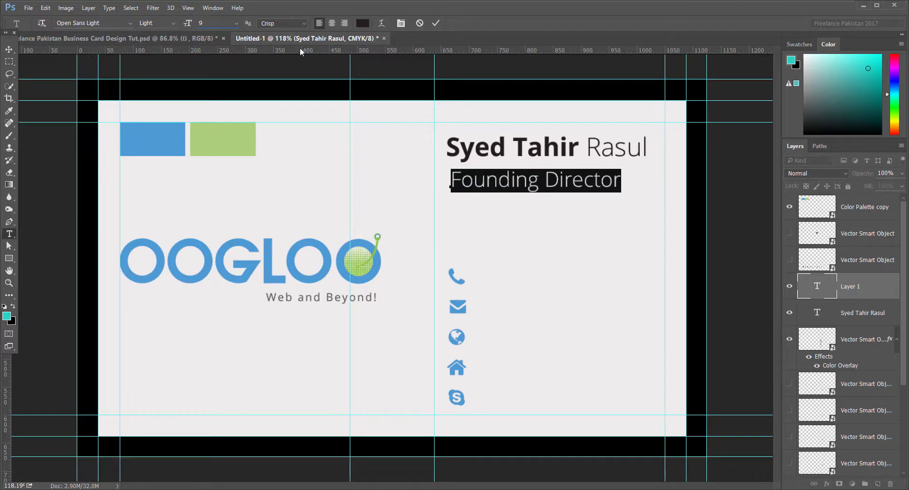
{"action": "key", "text": "ctrl+Return"}
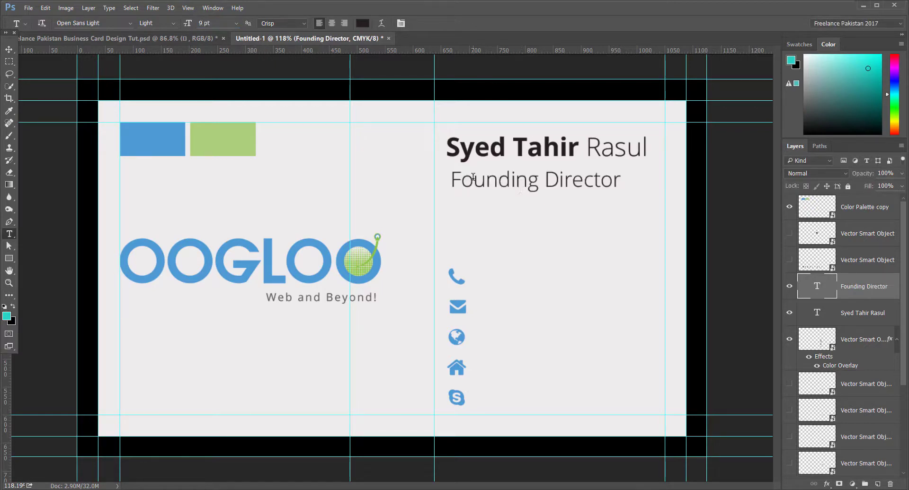
{"action": "left_click_drag", "start_coordinate": [454, 177], "coordinate": [620, 183]}
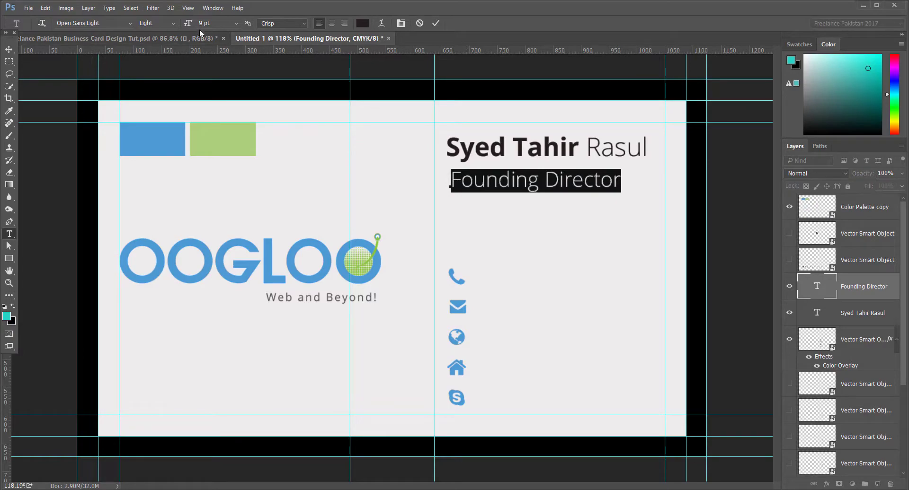
Step: In the Character panel, set the Founding Director tracking to 80 and commit it
{"action": "left_click", "coordinate": [400, 23]}
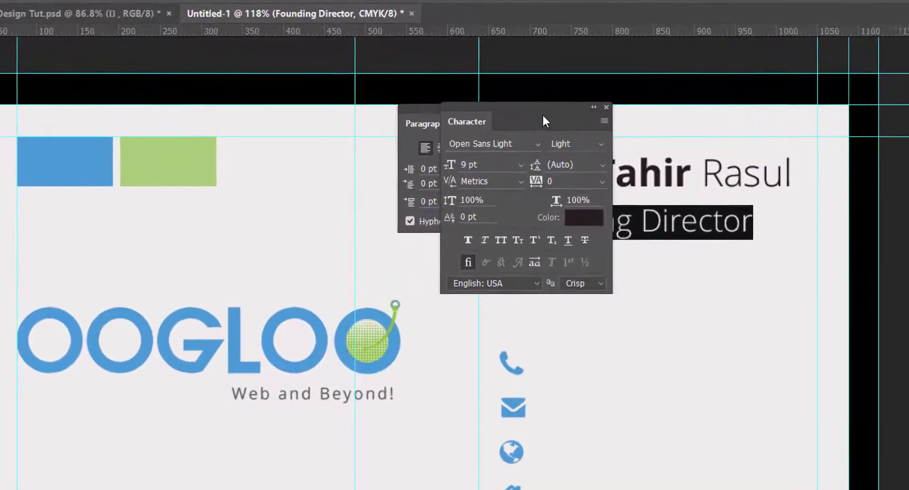
{"action": "left_click_drag", "start_coordinate": [543, 121], "coordinate": [471, 129]}
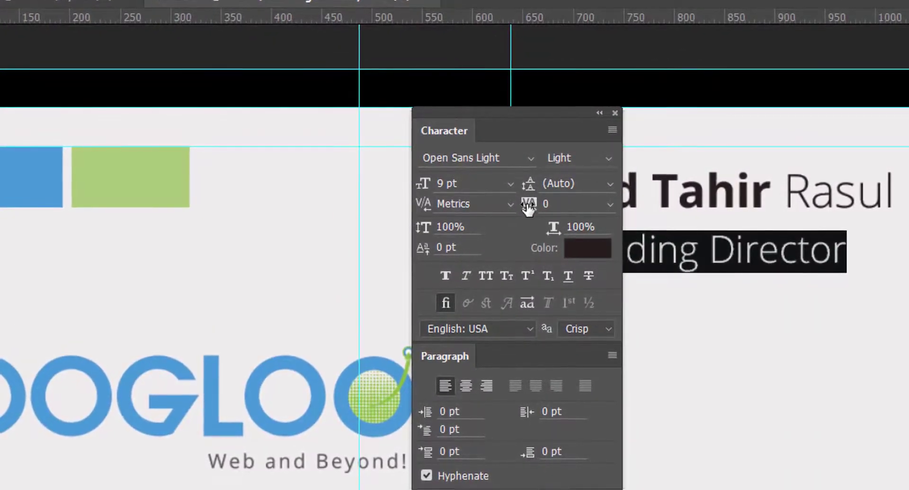
{"action": "left_click_drag", "start_coordinate": [554, 132], "coordinate": [311, 131]}
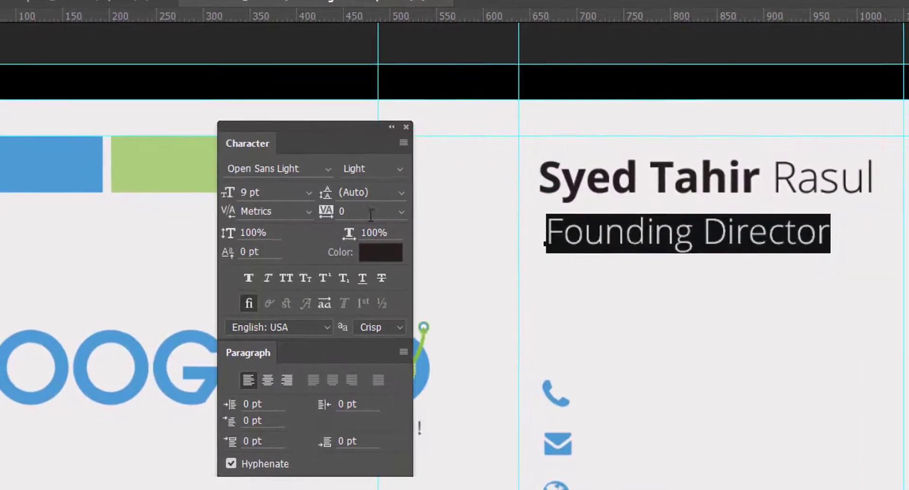
{"action": "left_click_drag", "start_coordinate": [326, 213], "coordinate": [336, 208]}
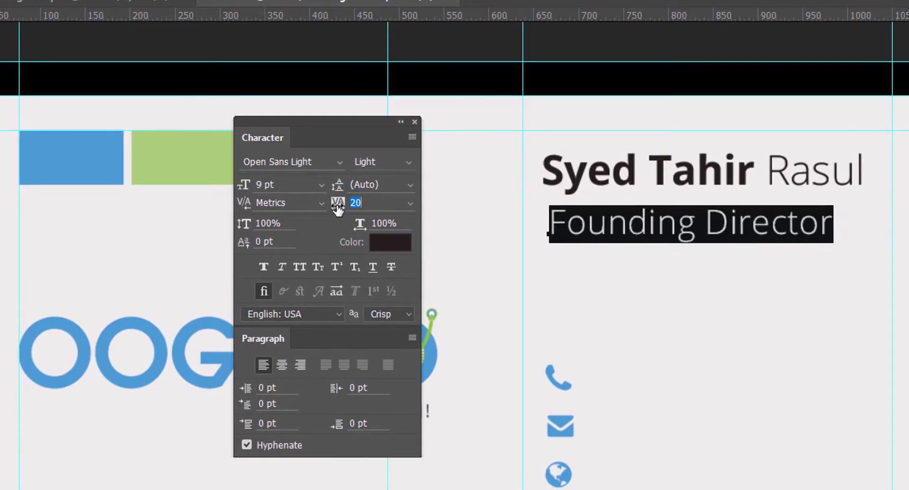
{"action": "left_click_drag", "start_coordinate": [338, 208], "coordinate": [340, 211]}
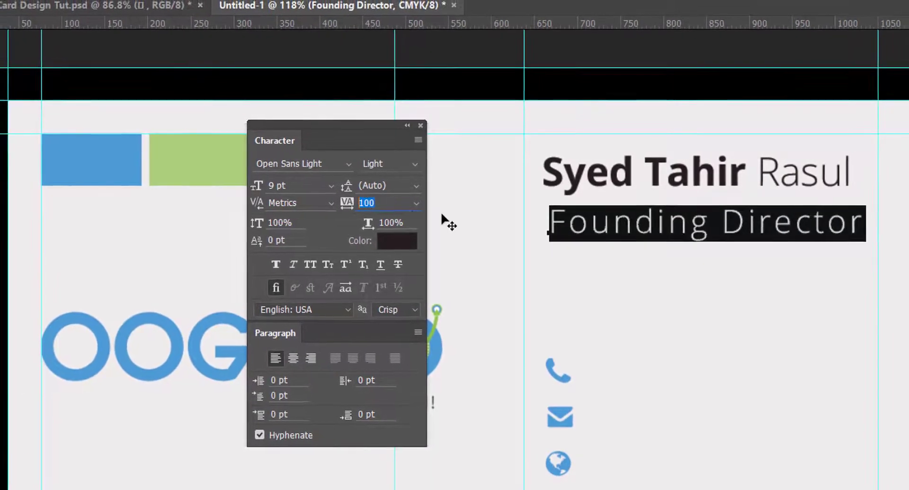
{"action": "type", "text": "80"}
{"action": "key", "text": "Return"}
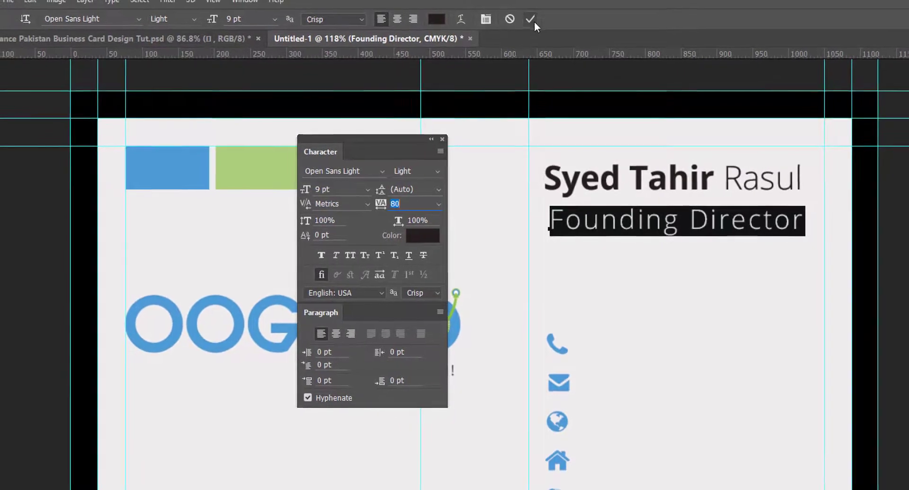
{"action": "left_click", "coordinate": [530, 11]}
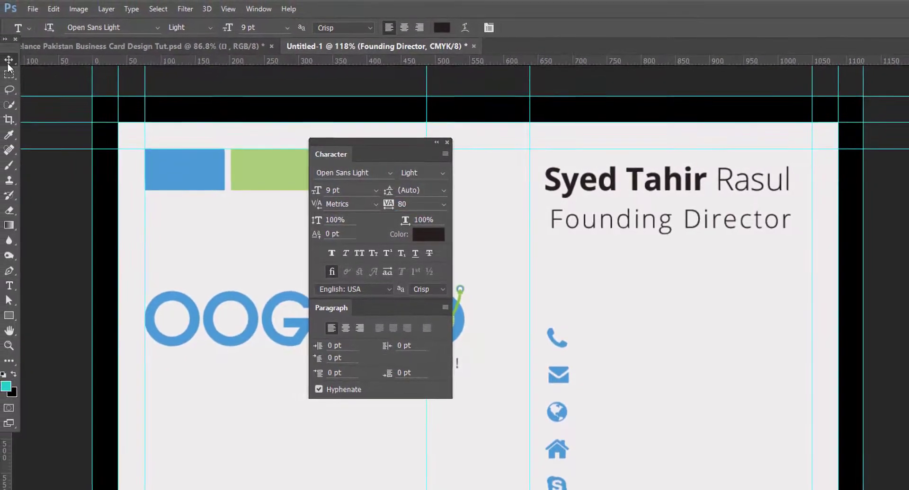
{"action": "key", "text": "v"}
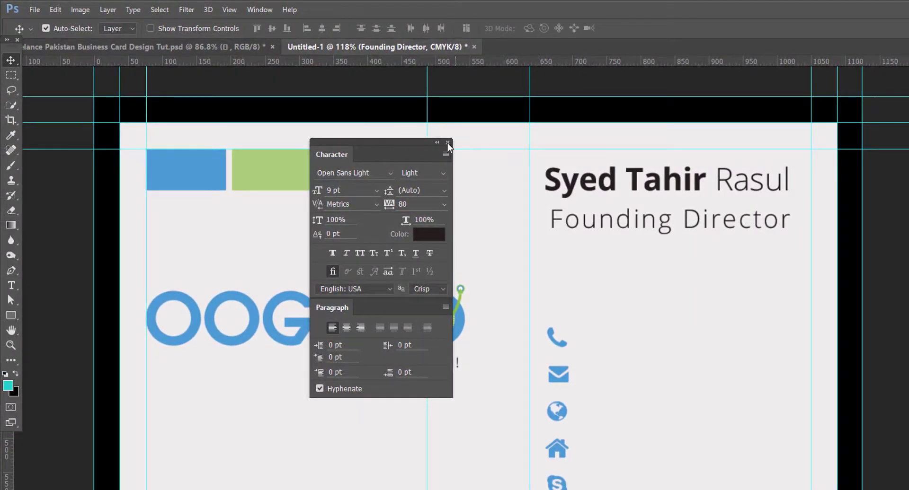
Step: Scale the Founding Director title to about 84% and drag a copy down beside the phone icon
{"action": "left_click", "coordinate": [448, 142]}
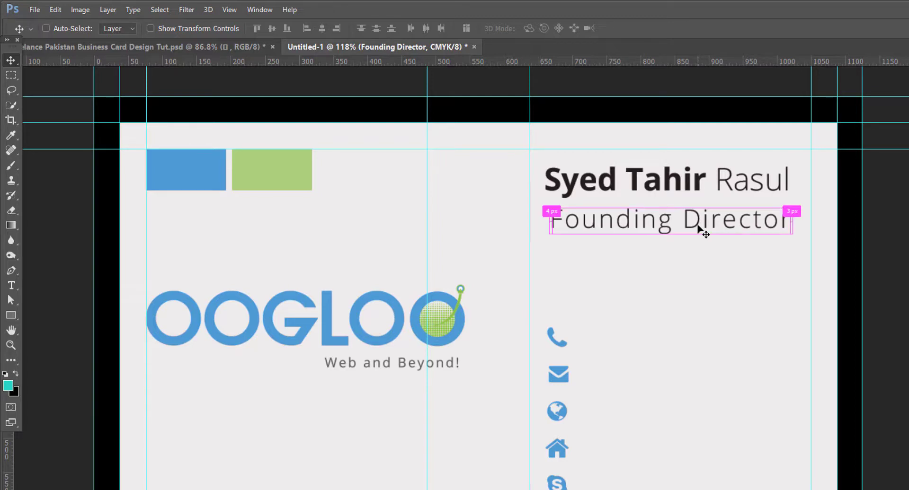
{"action": "key", "text": "ctrl+t"}
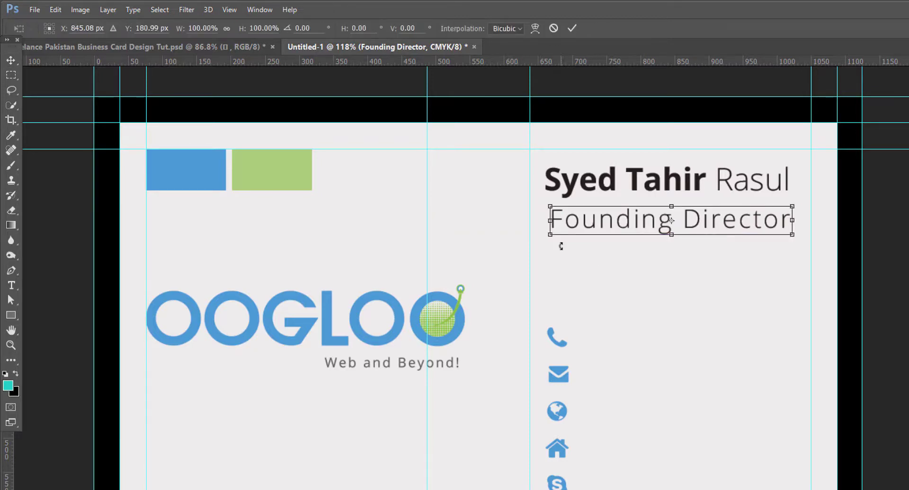
{"action": "left_click_drag", "start_coordinate": [549, 234], "coordinate": [587, 231]}
{"action": "key", "text": "Return"}
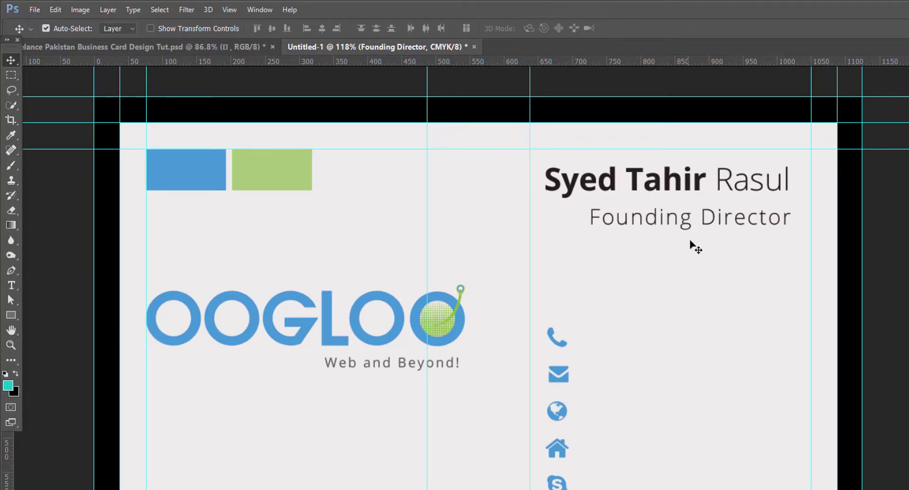
{"action": "left_click_drag", "start_coordinate": [684, 217], "coordinate": [575, 419]}
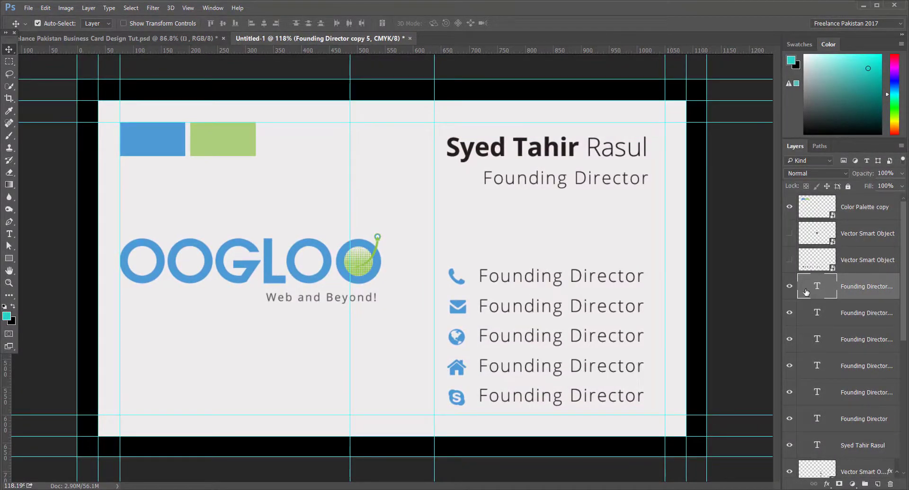
Step: Toggle layer visibility to find which layer holds the phone contact line
{"action": "left_click", "coordinate": [788, 290]}
{"action": "left_click", "coordinate": [789, 289]}
{"action": "left_click", "coordinate": [789, 393]}
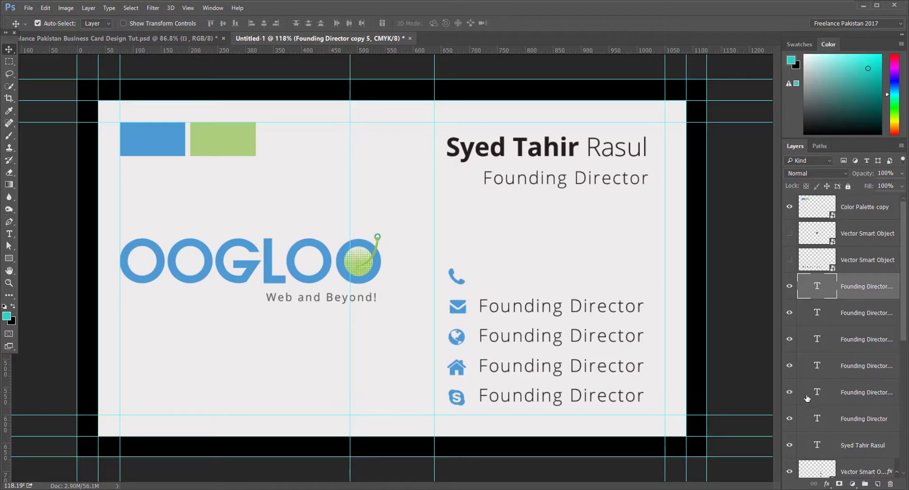
{"action": "left_click", "coordinate": [848, 399]}
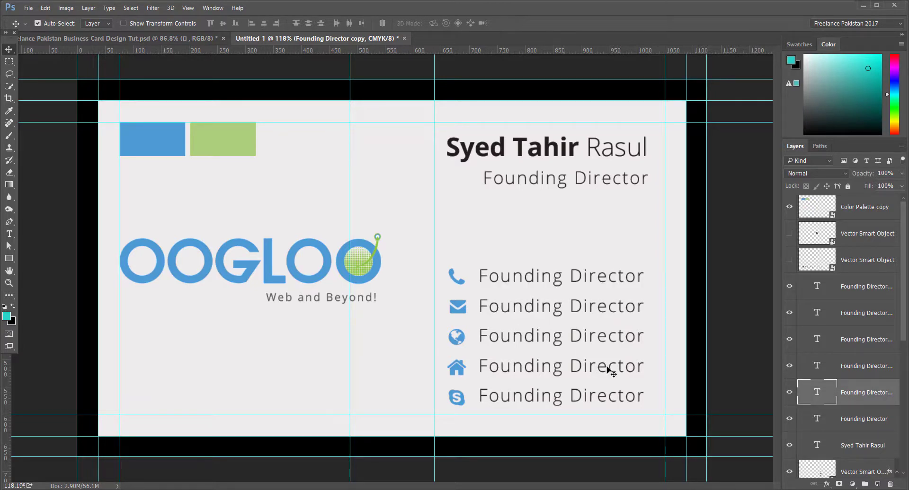
Step: Replace the phone line's placeholder text with the company phone number
{"action": "double_click", "coordinate": [818, 392]}
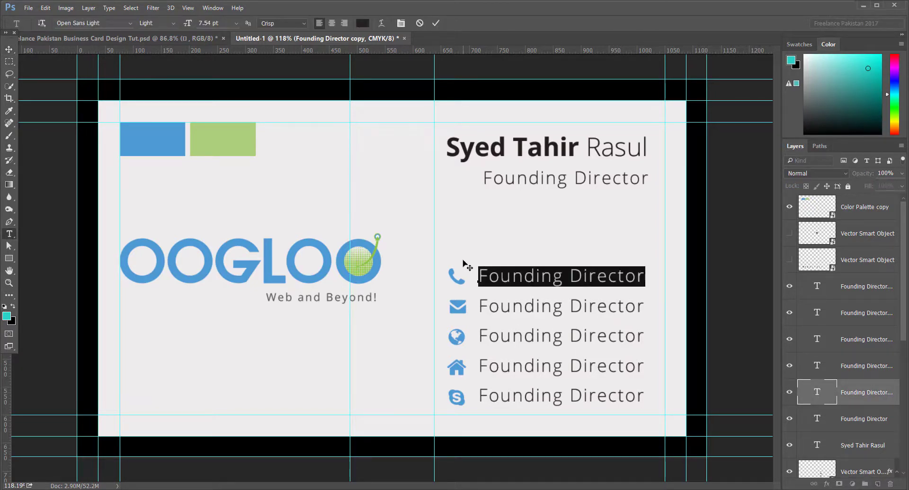
{"action": "left_click", "coordinate": [500, 278]}
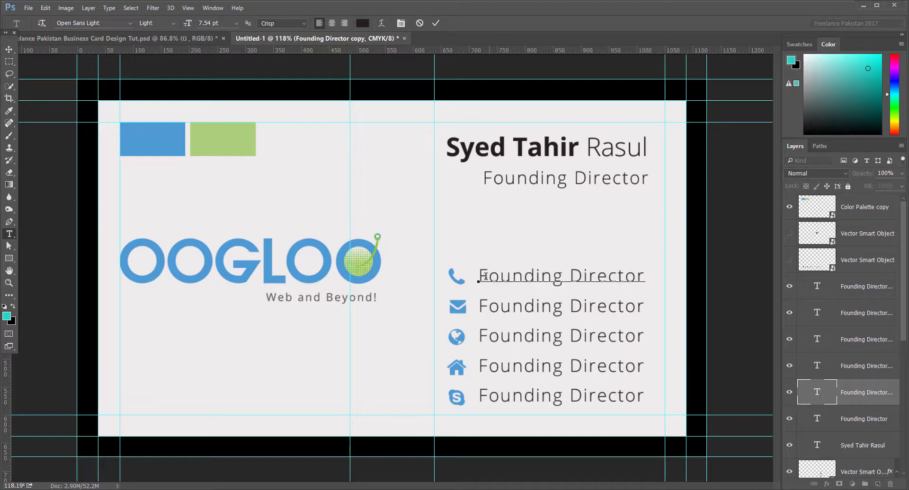
{"action": "left_click_drag", "start_coordinate": [486, 276], "coordinate": [643, 277]}
{"action": "key", "text": "BackSpace"}
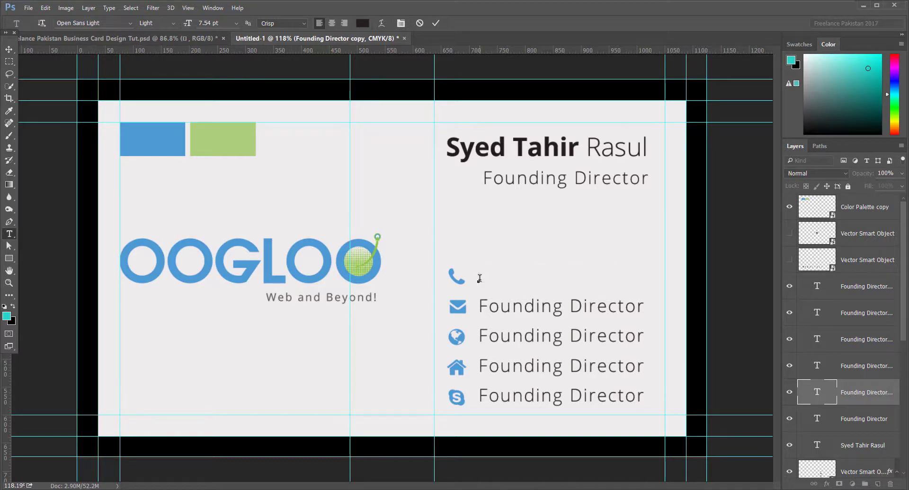
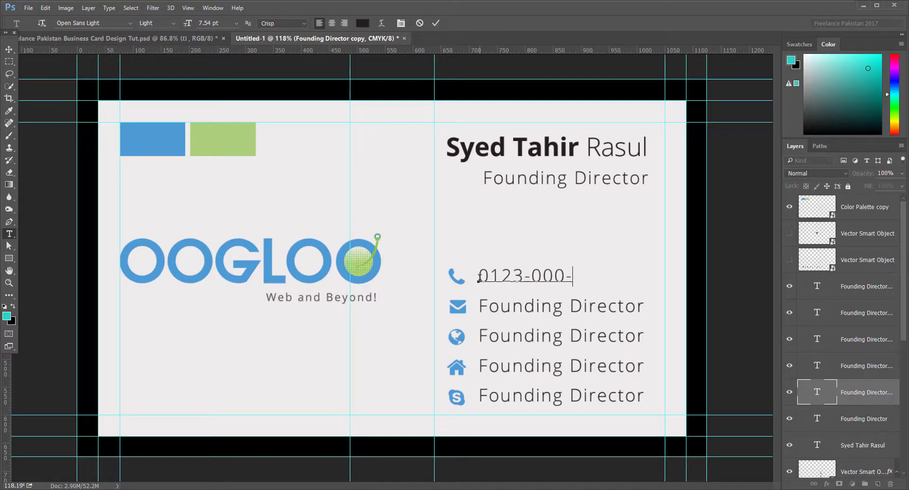
{"action": "left_click", "coordinate": [436, 24]}
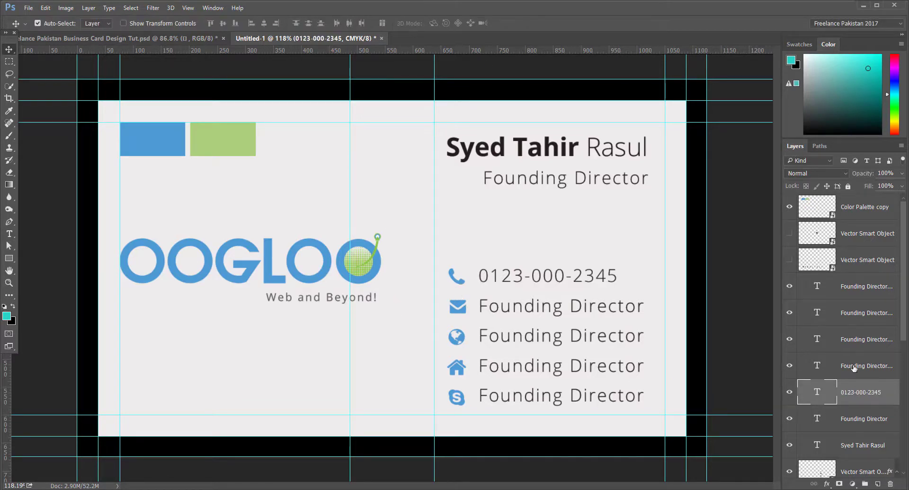
Step: Replace the mail line's placeholder text with the company e-mail address
{"action": "double_click", "coordinate": [818, 366]}
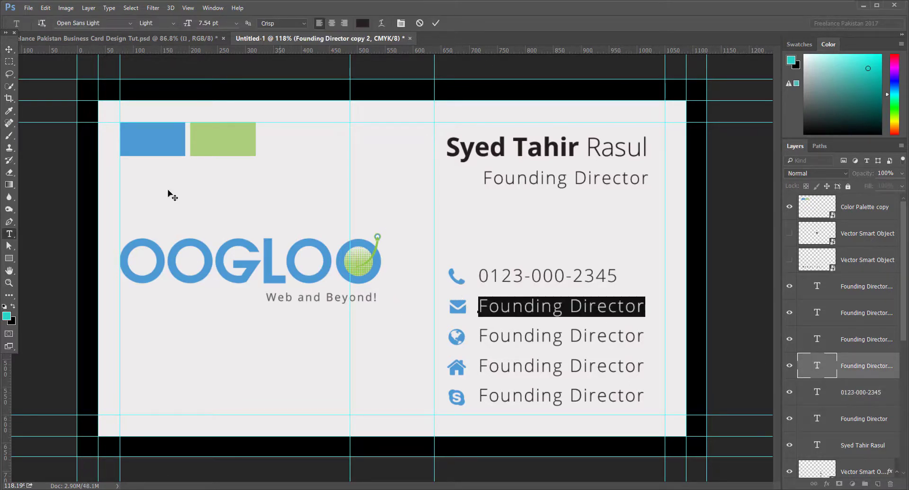
{"action": "left_click", "coordinate": [508, 311]}
{"action": "left_click_drag", "start_coordinate": [478, 306], "coordinate": [646, 306]}
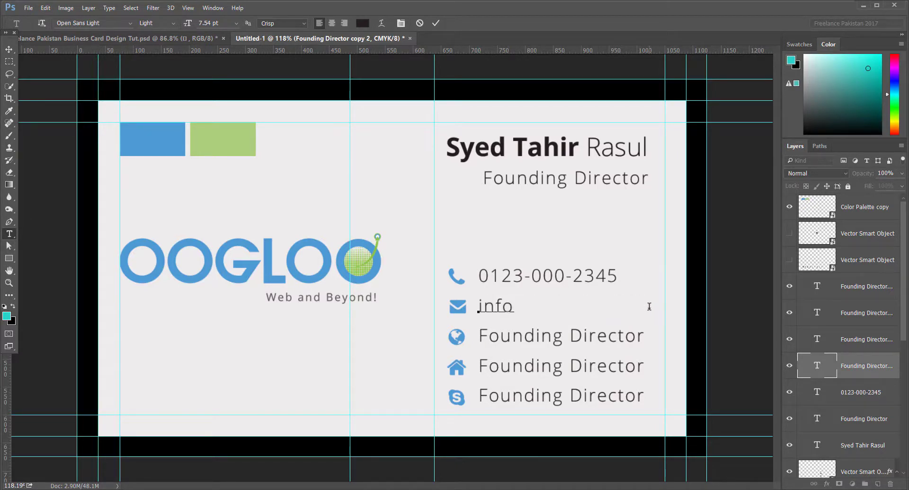
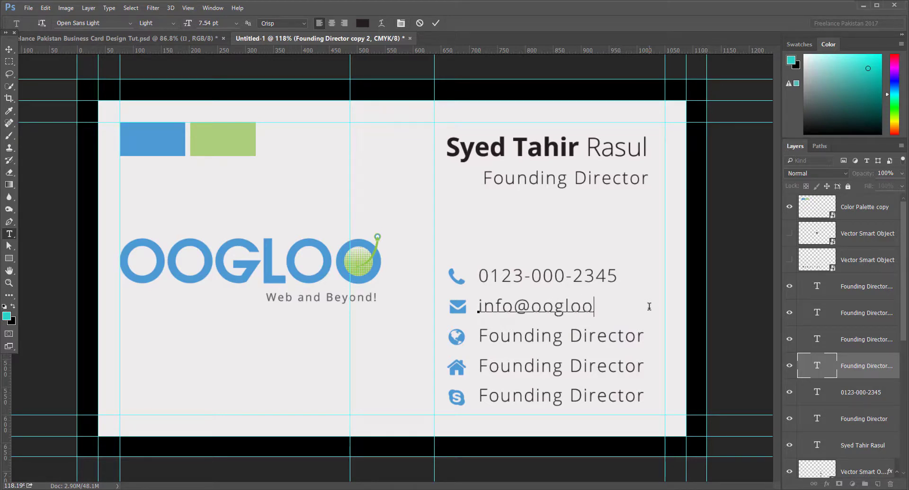
{"action": "left_click", "coordinate": [814, 338]}
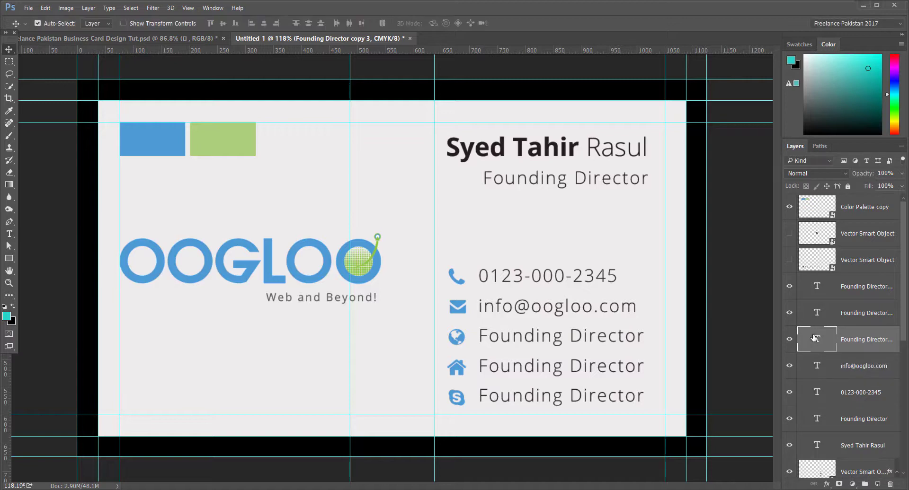
{"action": "double_click", "coordinate": [814, 338]}
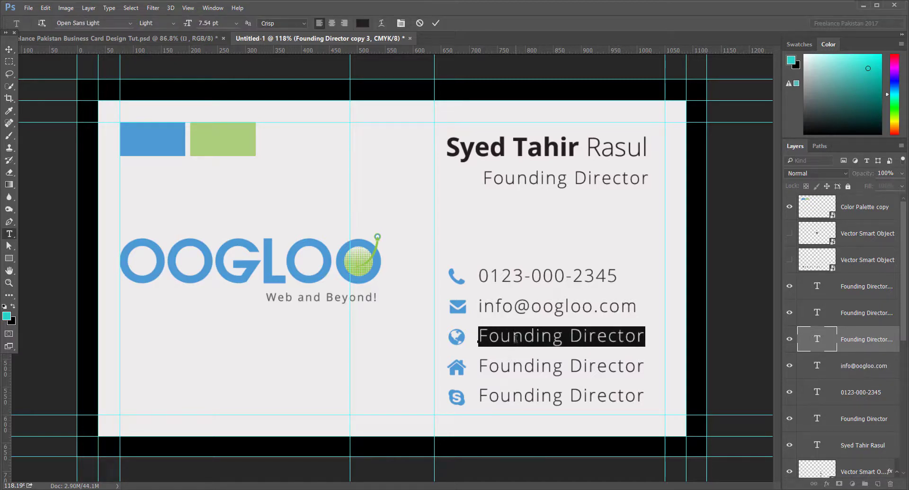
{"action": "left_click", "coordinate": [485, 341]}
{"action": "left_click_drag", "start_coordinate": [481, 337], "coordinate": [649, 339]}
{"action": "type", "text": "www"}
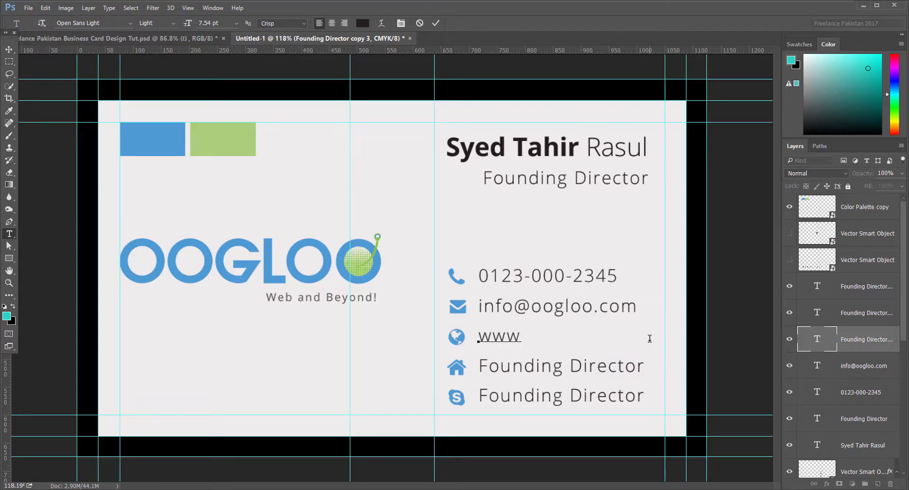
{"action": "type", "text": ".oogloo"}
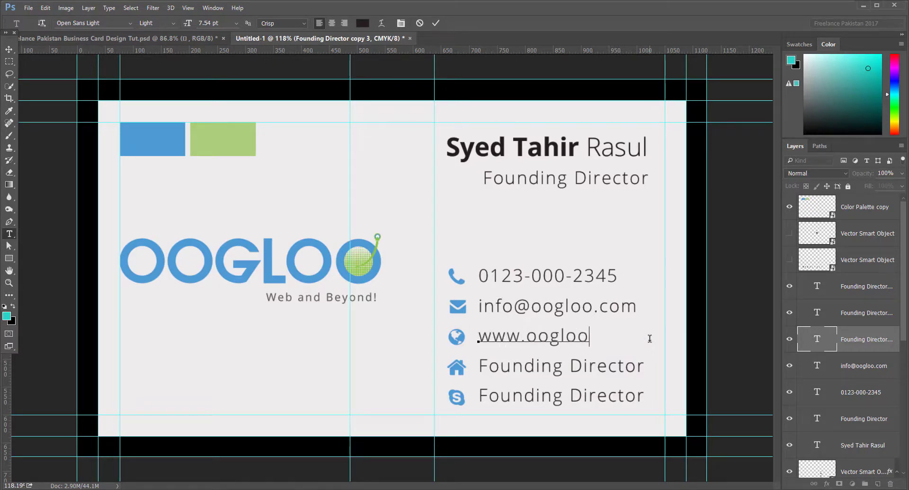
{"action": "type", "text": ".com"}
Step: Replace the address line's placeholder text with the office street address and commit it
{"action": "double_click", "coordinate": [816, 312]}
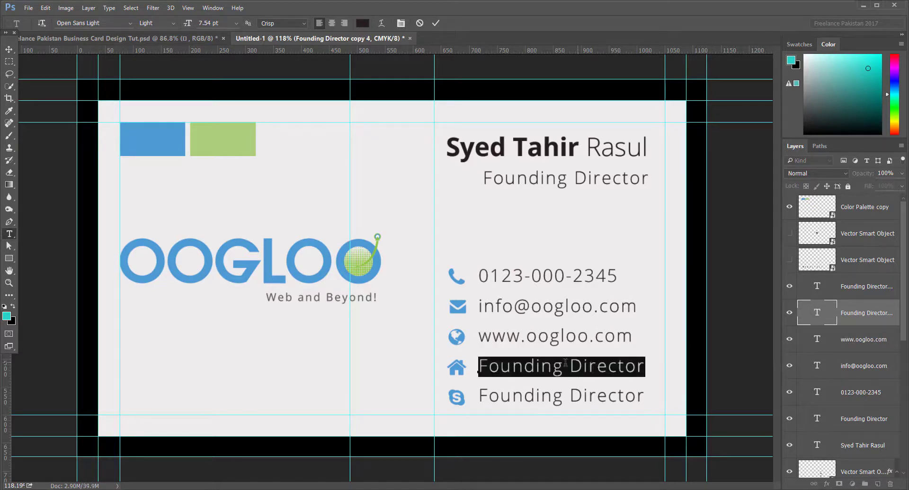
{"action": "left_click", "coordinate": [534, 372]}
{"action": "left_click_drag", "start_coordinate": [486, 369], "coordinate": [643, 372]}
{"action": "type", "text": "Office # "}
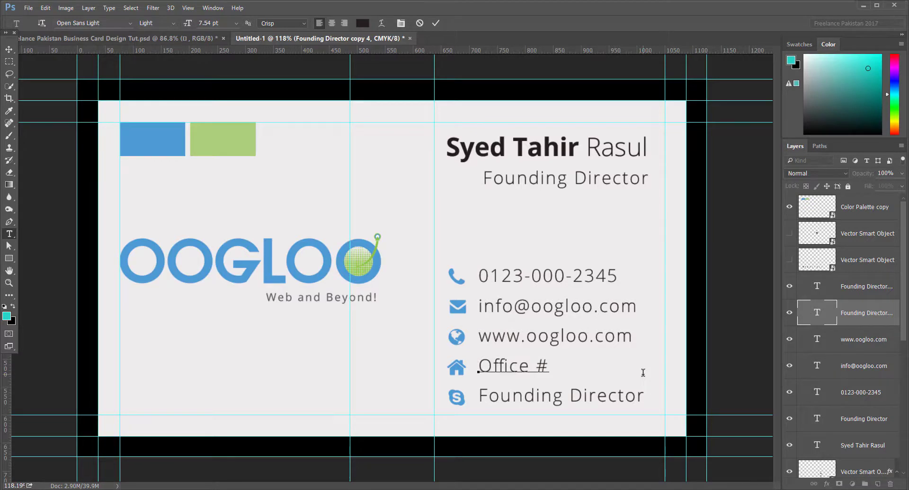
{"action": "type", "text": "0, Stree"}
{"action": "left_click", "coordinate": [435, 23]}
{"action": "key", "text": "v"}
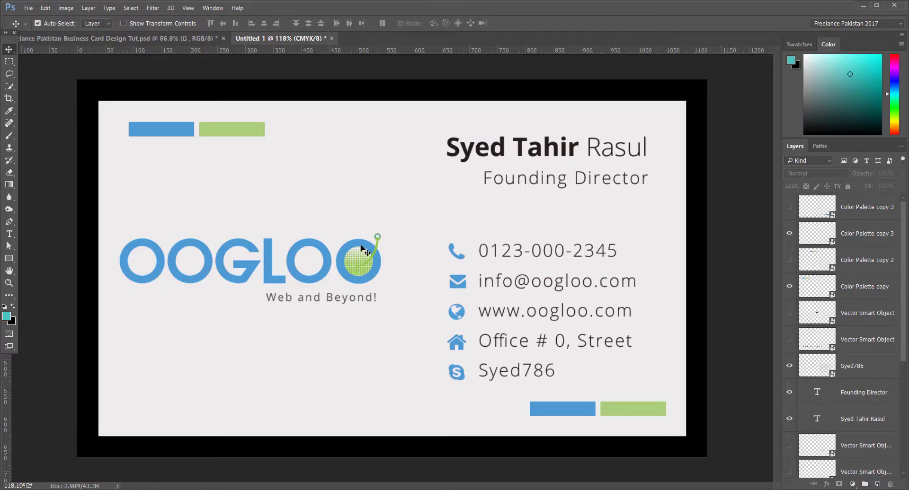
Step: Lower the OOGLOO logo slightly, then select both services lines in Illustrator for copying
{"action": "left_click", "coordinate": [361, 248]}
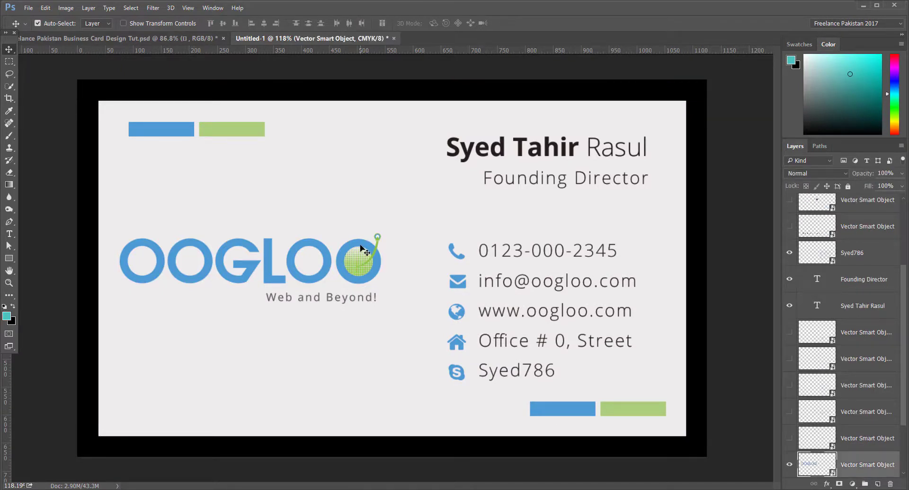
{"action": "mouse_move", "coordinate": [361, 250]}
{"action": "left_mouse_down"}
{"action": "mouse_move", "coordinate": [362, 207]}
{"action": "mouse_move", "coordinate": [359, 260]}
{"action": "left_mouse_up"}
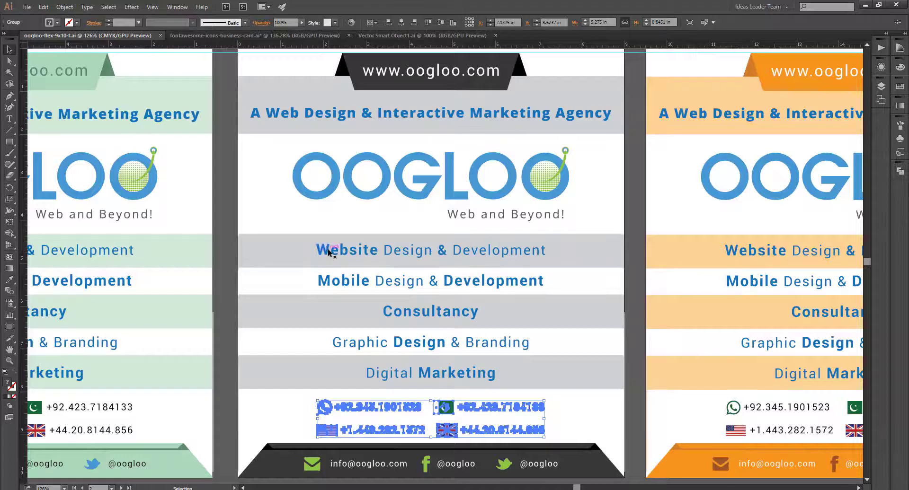
{"action": "left_click", "coordinate": [325, 250]}
{"action": "left_click", "coordinate": [360, 283], "text": "shift"}
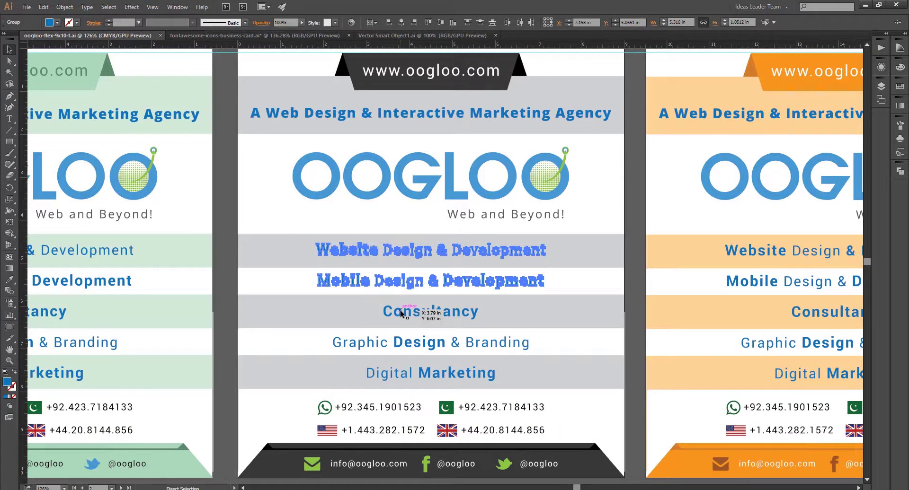
{"action": "left_click", "coordinate": [414, 489]}
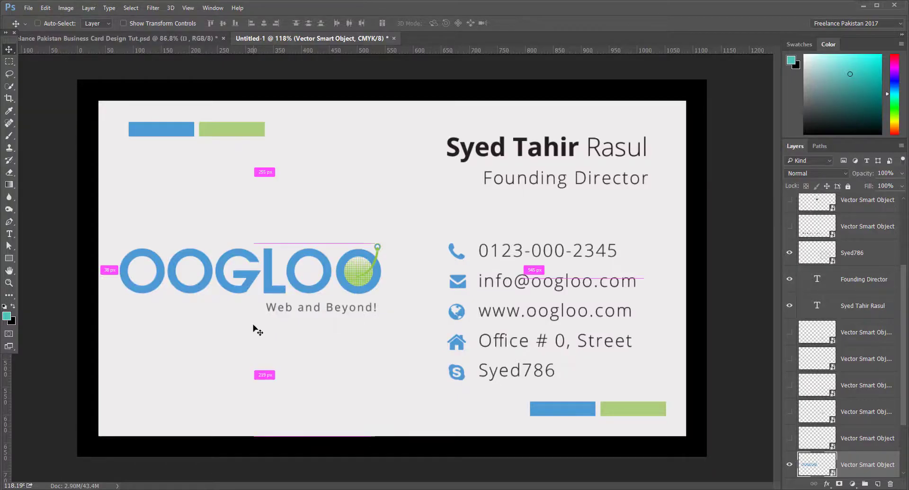
Step: Paste the services lines as a Smart Object, shrink them and set them bottom-left below the logo
{"action": "key", "text": "ctrl+v"}
{"action": "left_click", "coordinate": [497, 174]}
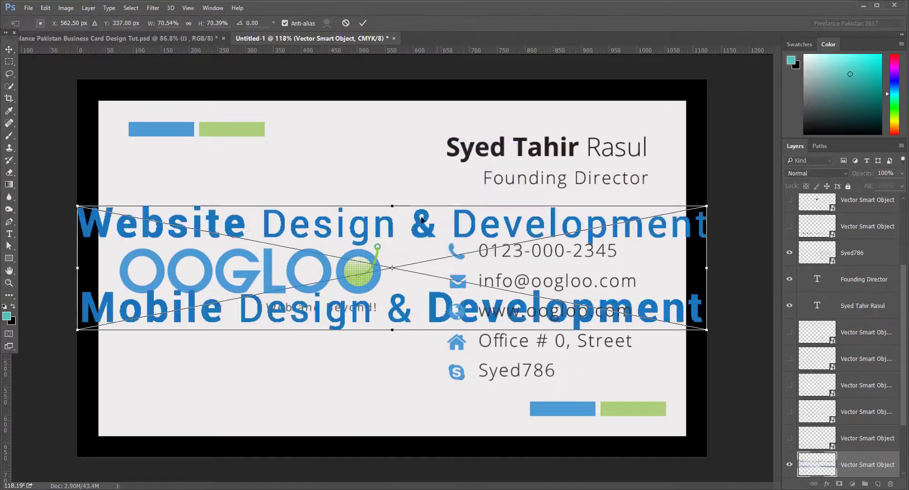
{"action": "left_click_drag", "start_coordinate": [707, 207], "coordinate": [500, 246]}
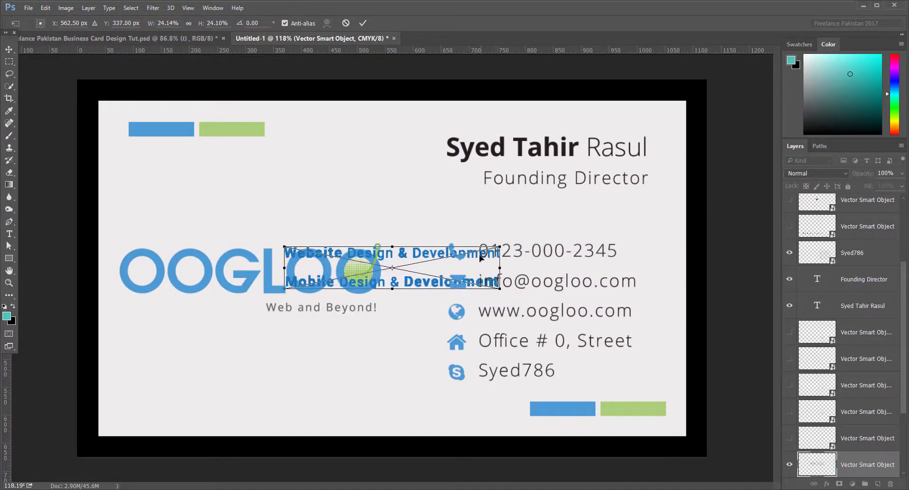
{"action": "key", "text": "Return"}
{"action": "left_click_drag", "start_coordinate": [425, 285], "coordinate": [285, 405]}
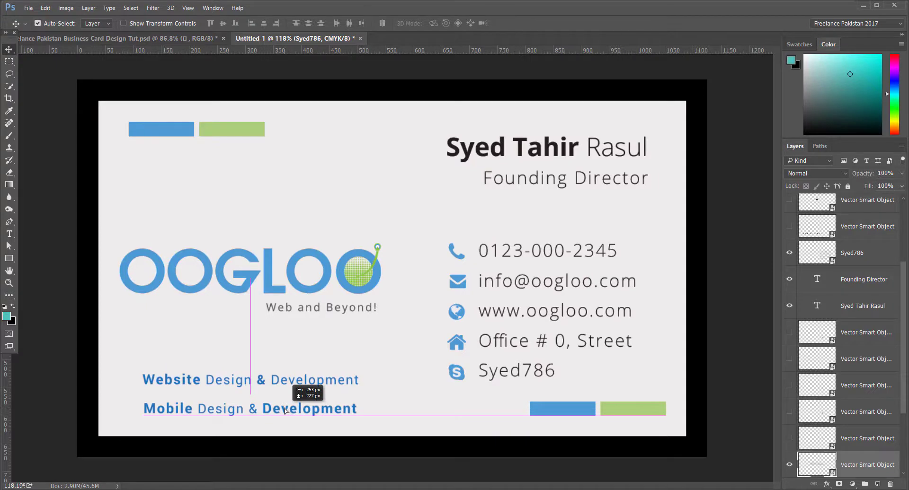
{"action": "left_click_drag", "start_coordinate": [285, 411], "coordinate": [285, 411]}
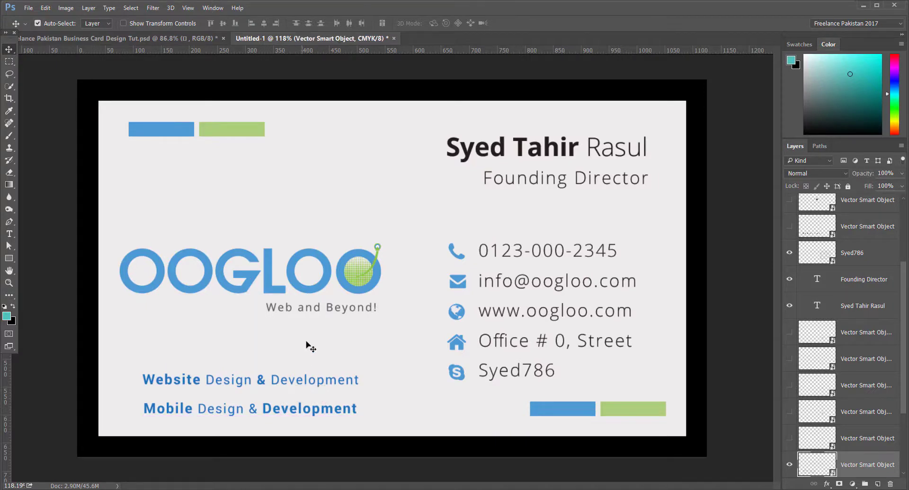